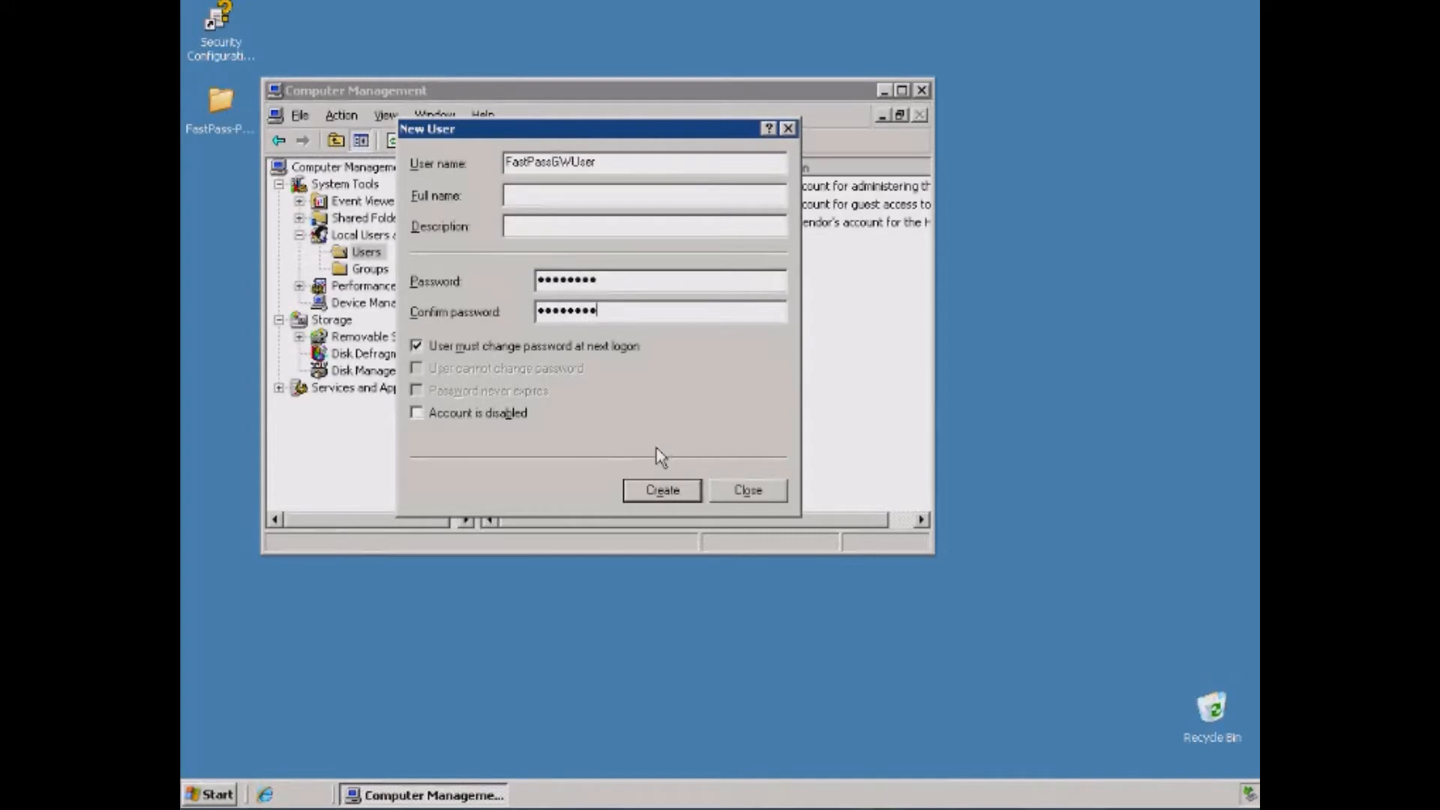
- Create the local user FastPassGWUser with no password change required at next logon and a password that never expires
left_click(634, 346)
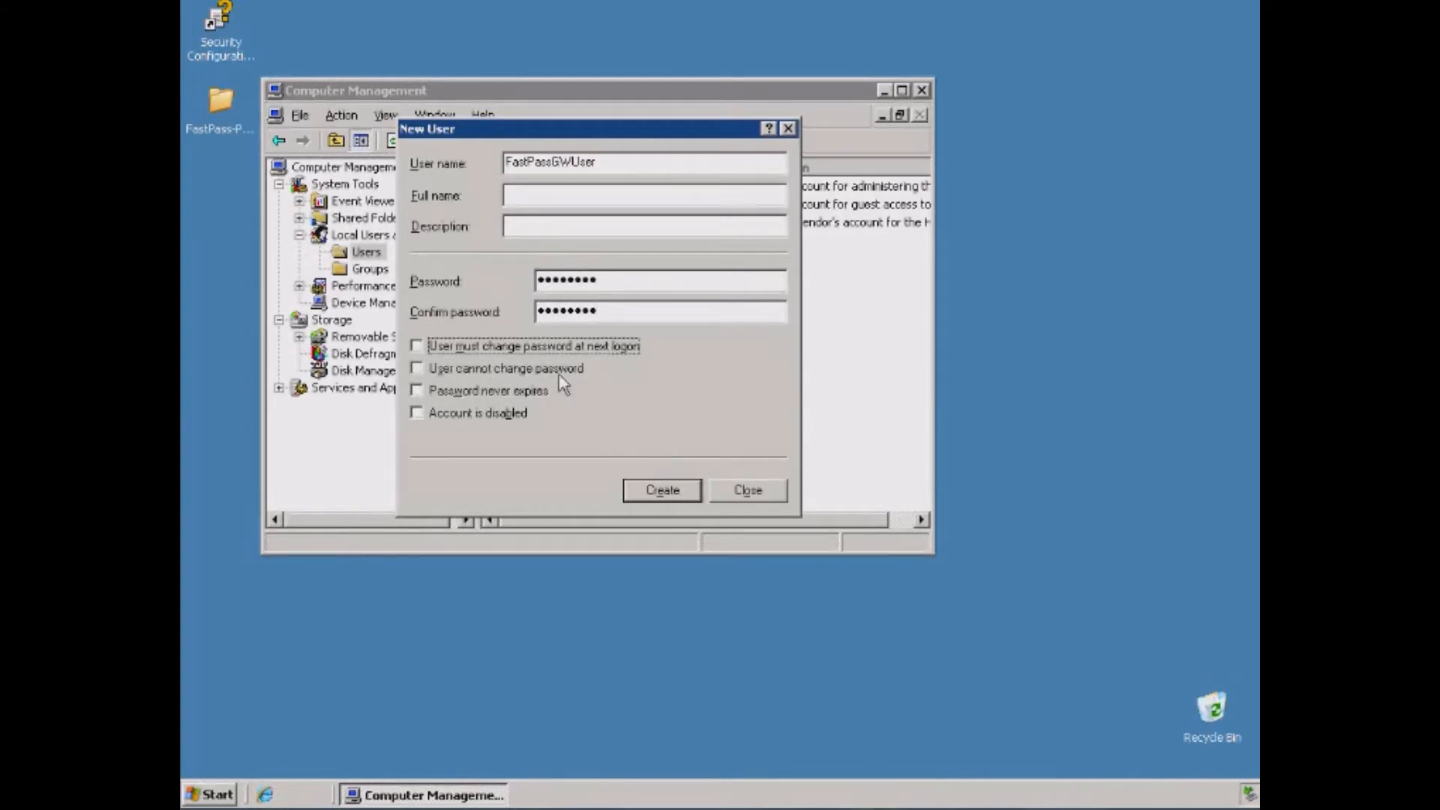
left_click(525, 391)
left_click(657, 499)
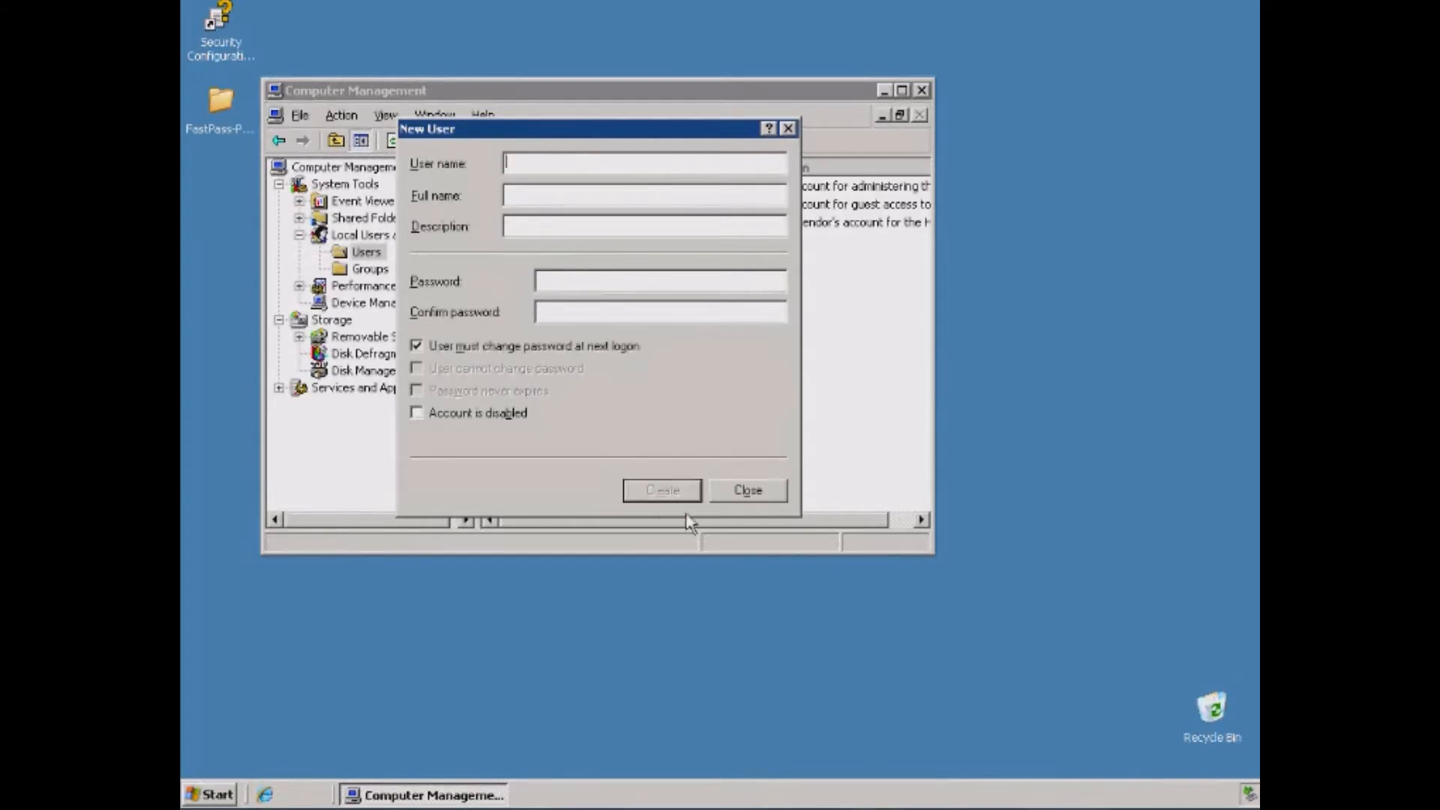
left_click(750, 492)
- Start a new local group named FastPassGWGroup
left_click(389, 272)
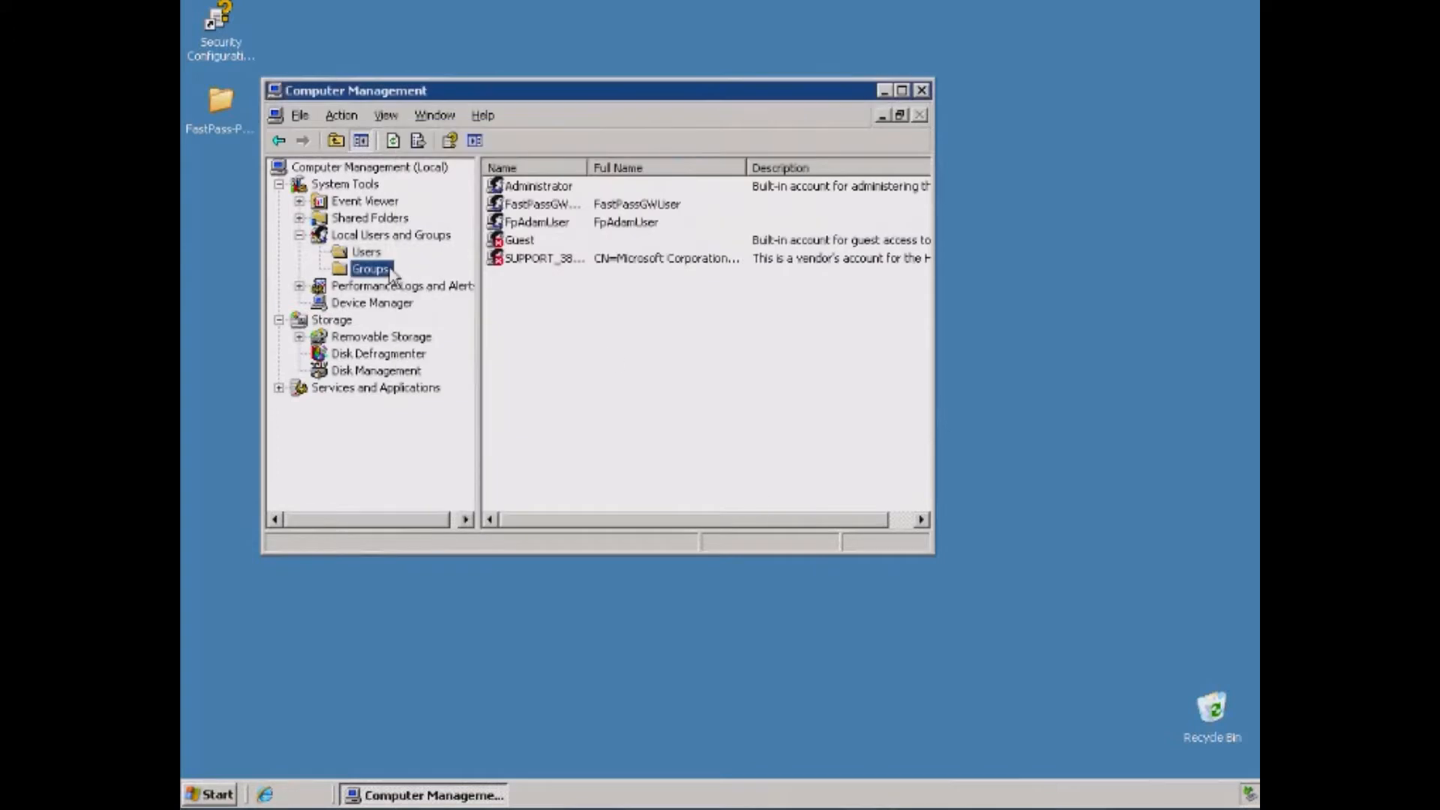
right_click(552, 454)
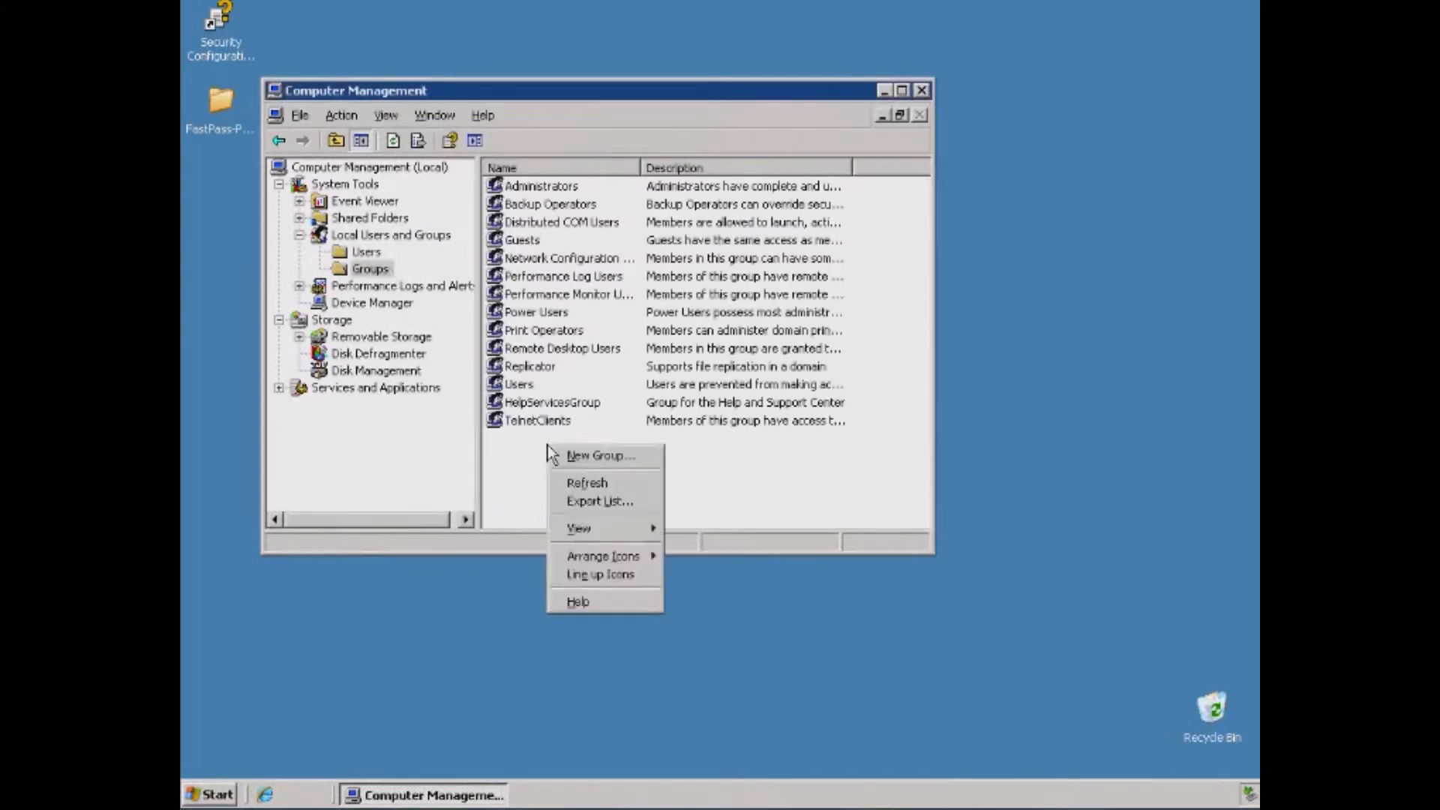
left_click(575, 456)
type("FastPassG")
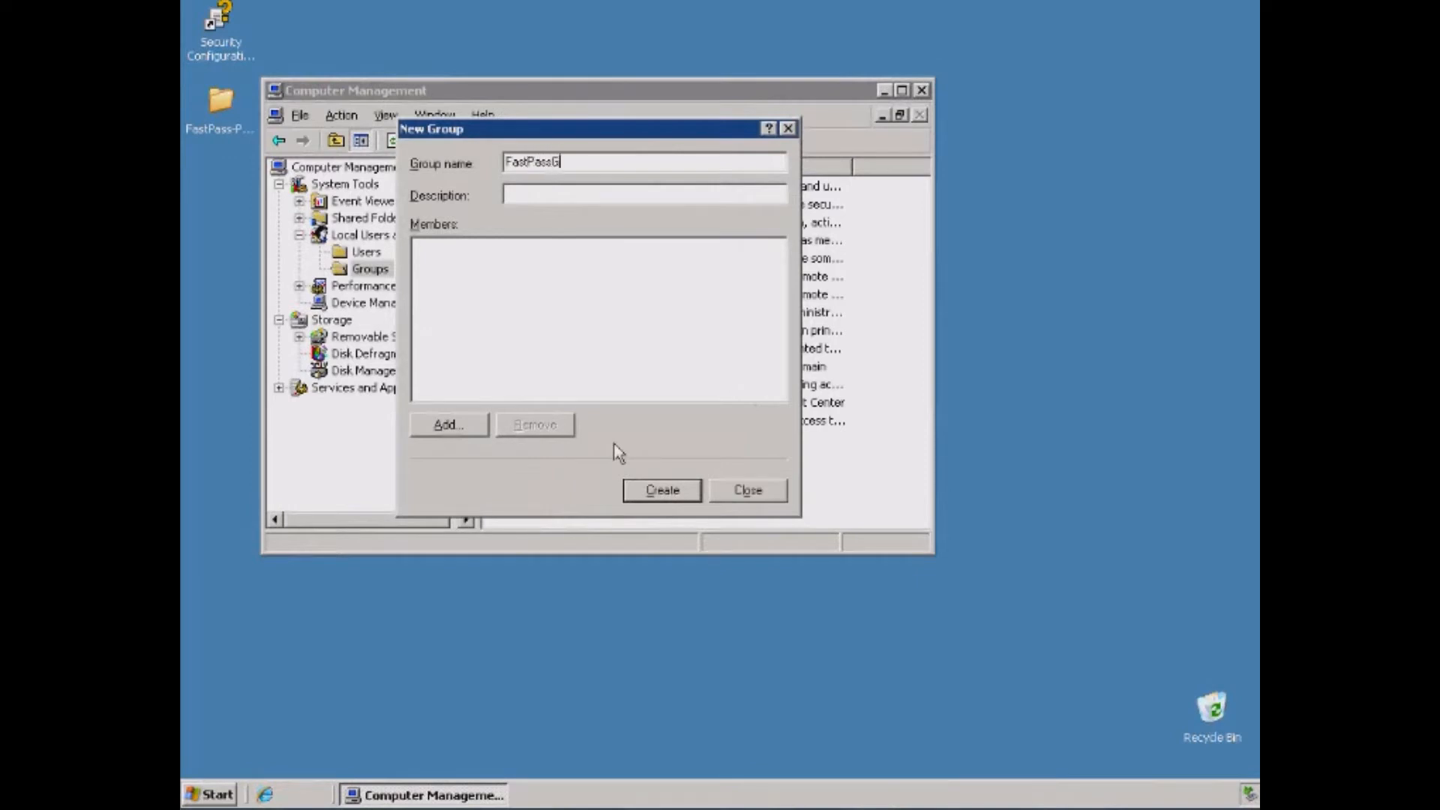
type("WGroup")
- Add FastPassGWUser from the WIN2003SRVENG location as a member and create the group
left_click(470, 425)
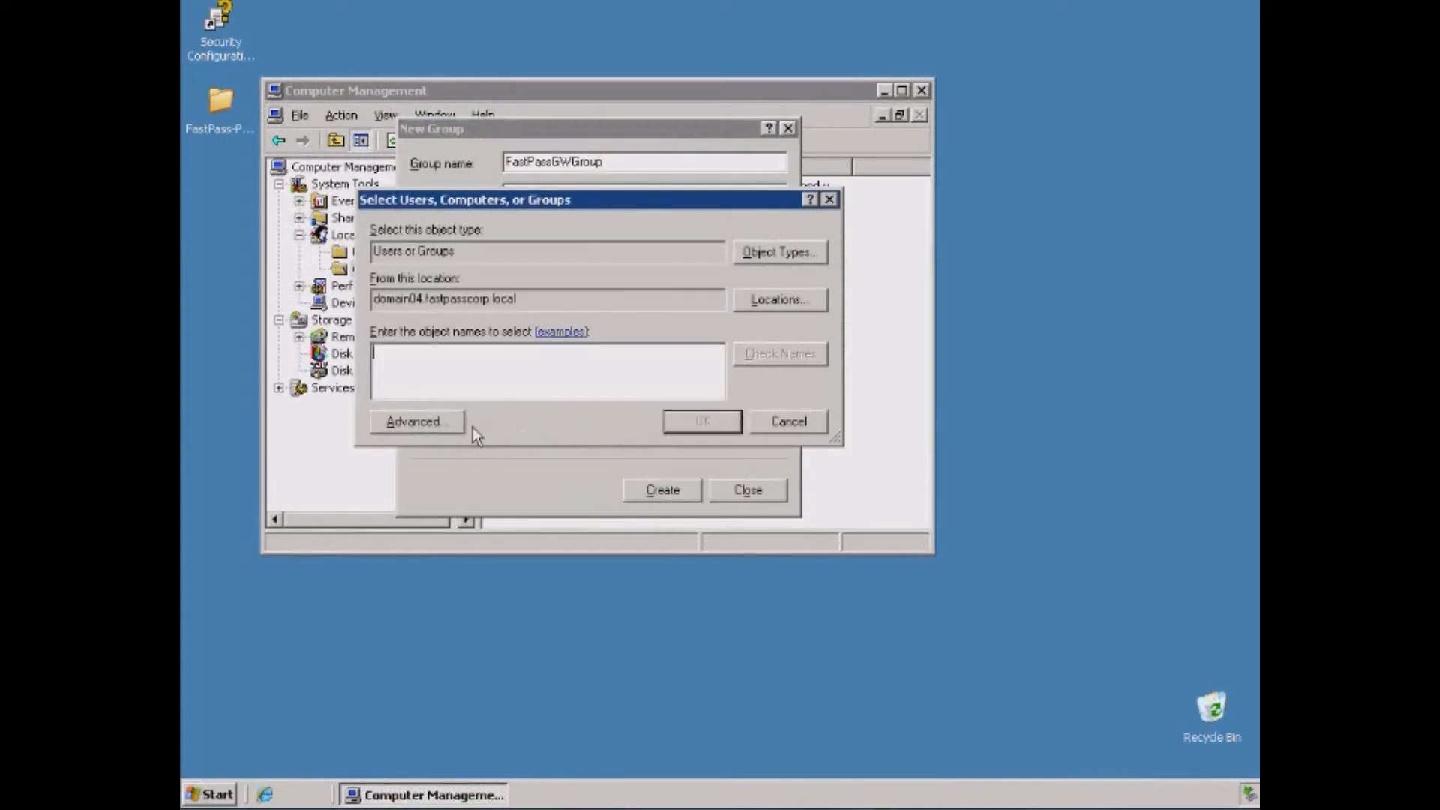
type("FastPassGWUser")
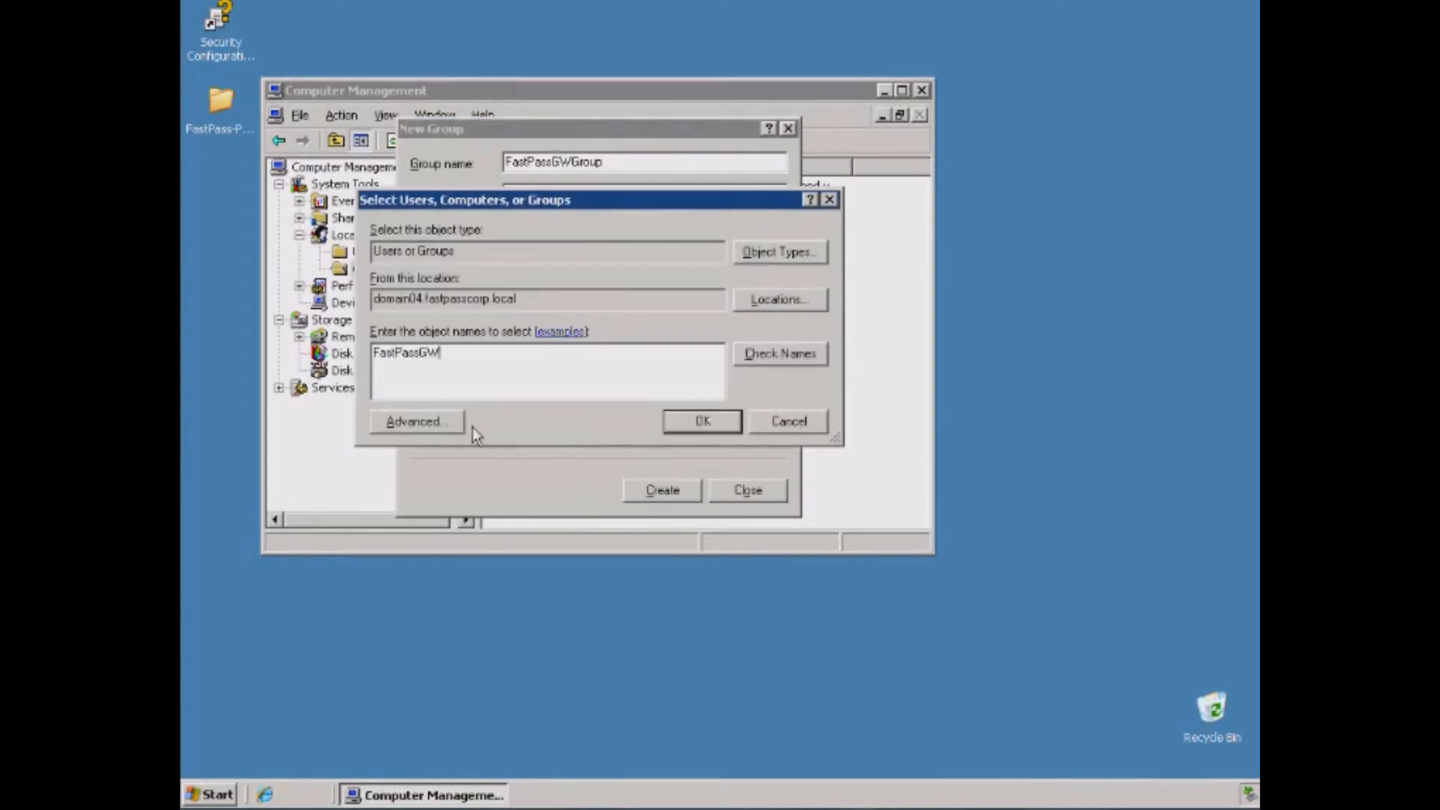
left_click(795, 308)
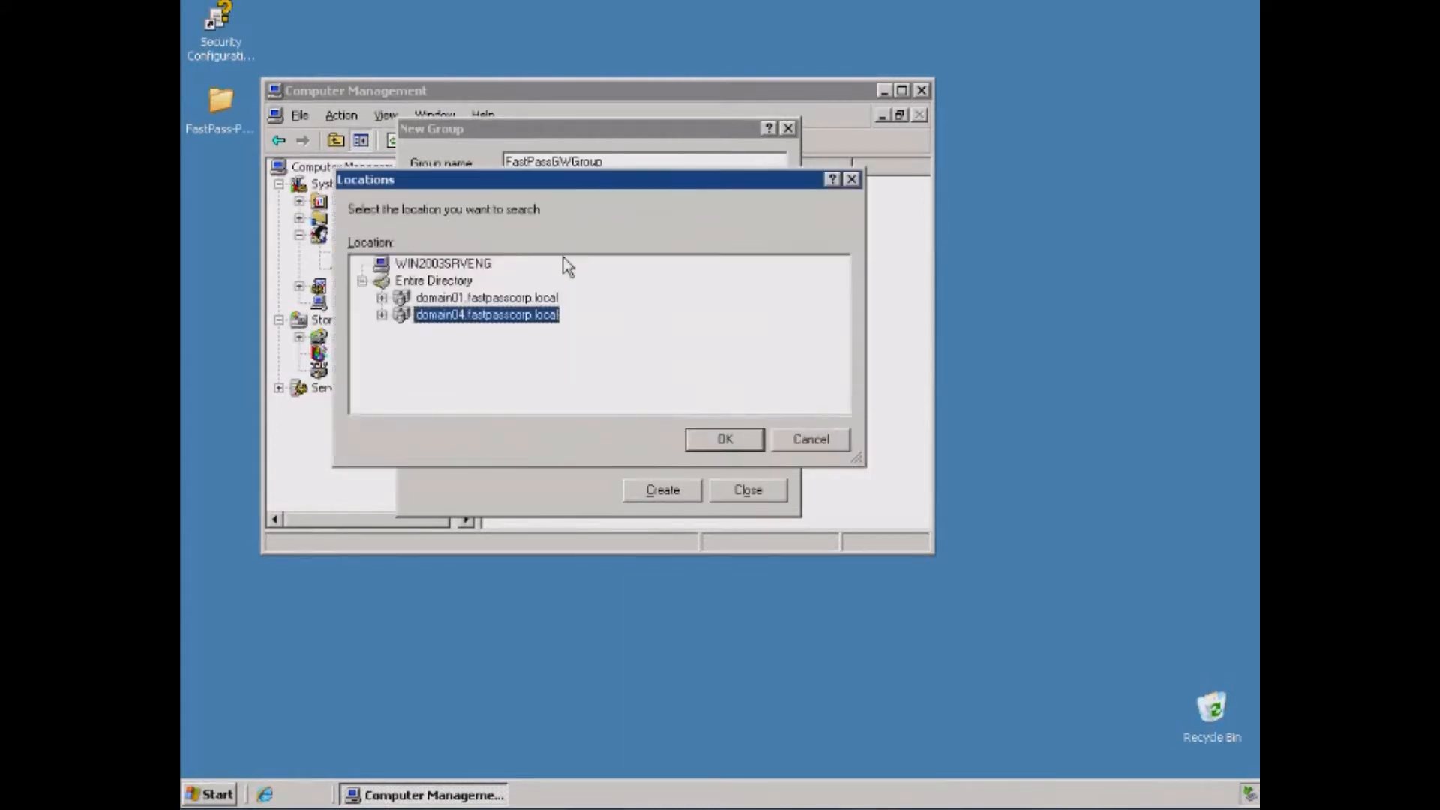
left_click(443, 264)
left_click(723, 443)
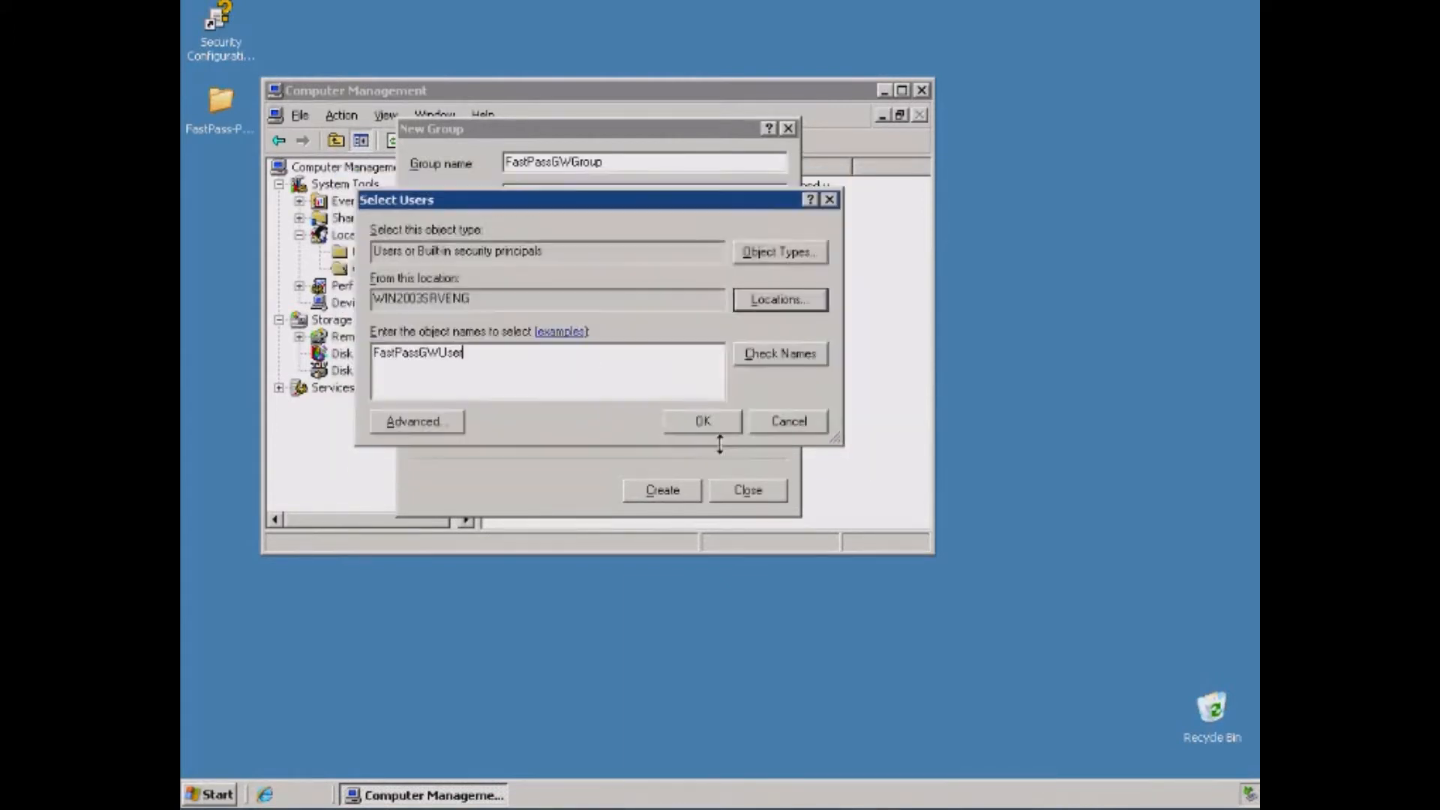
left_click(714, 413)
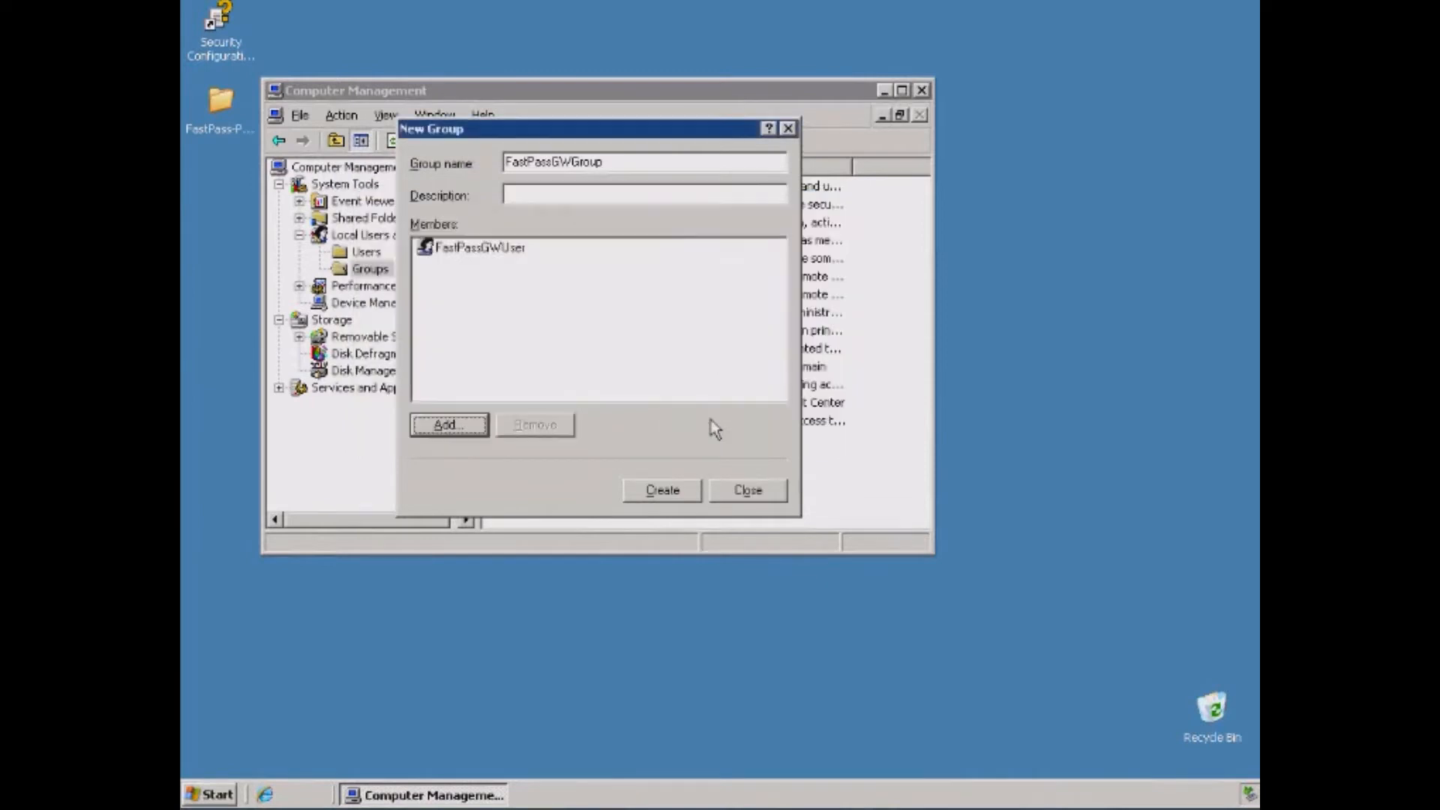
left_click(663, 492)
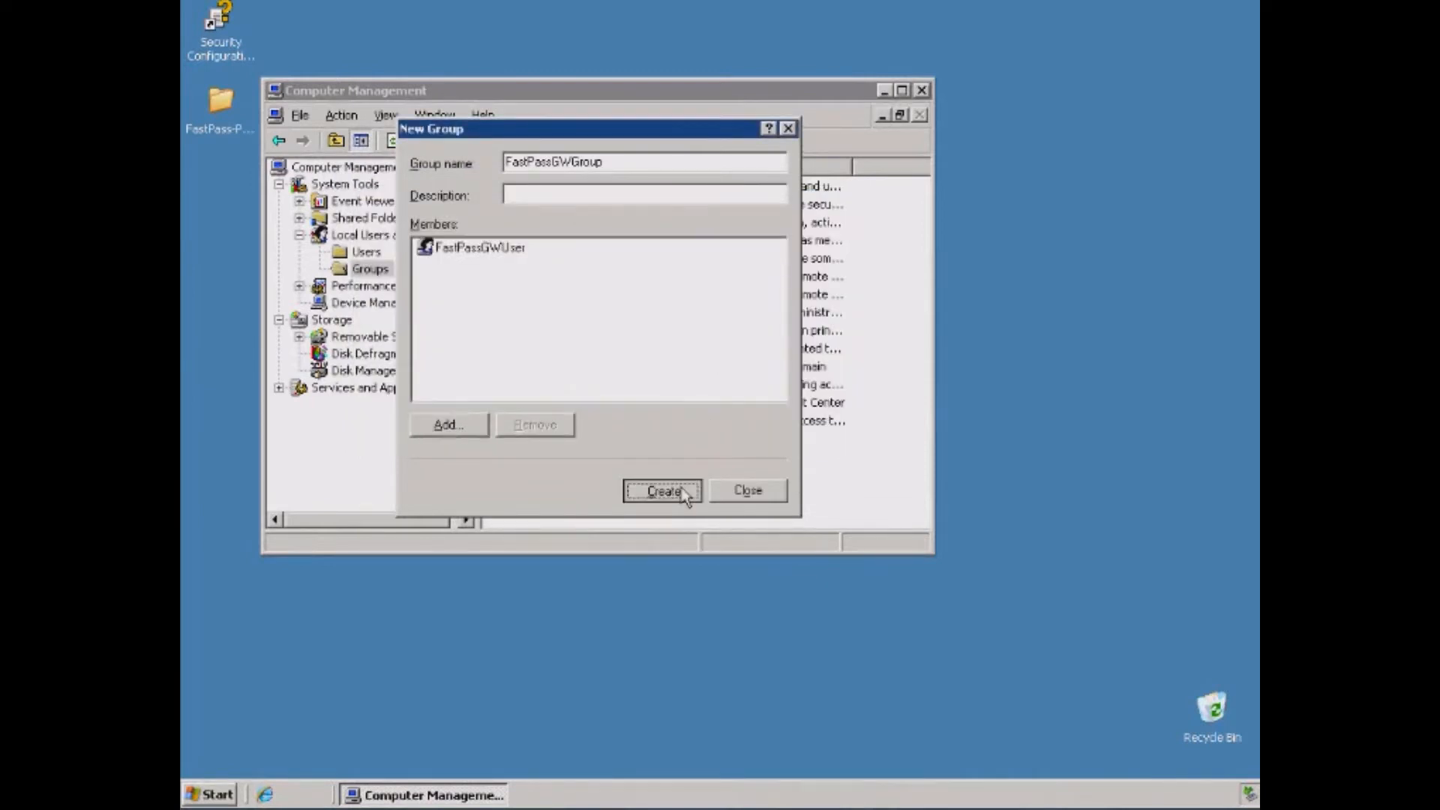
left_click(748, 491)
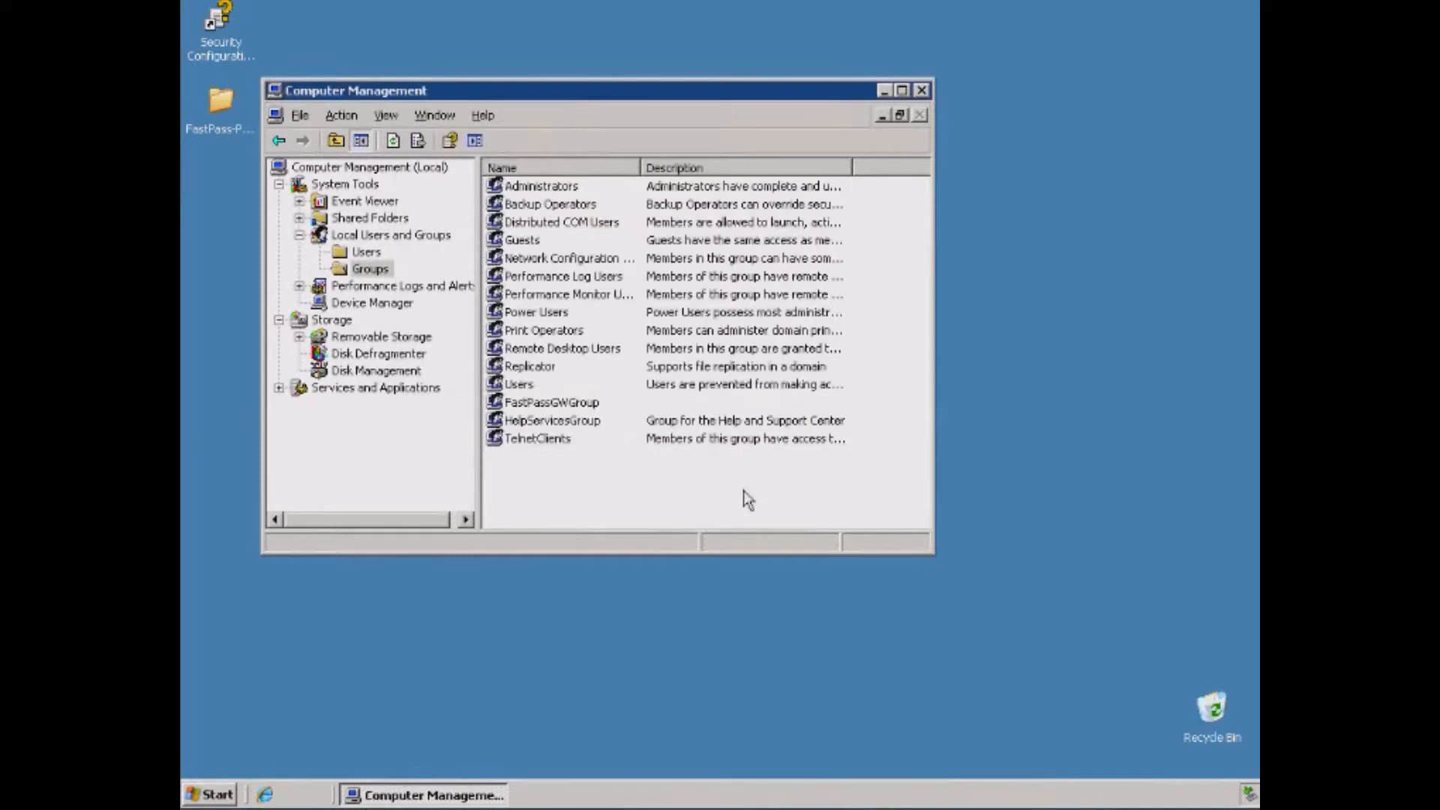
- Switch to Active Directory Users and Computers and create the global security group FastPass Admins in FastPass/Groups/Basic
key("alt+Tab")
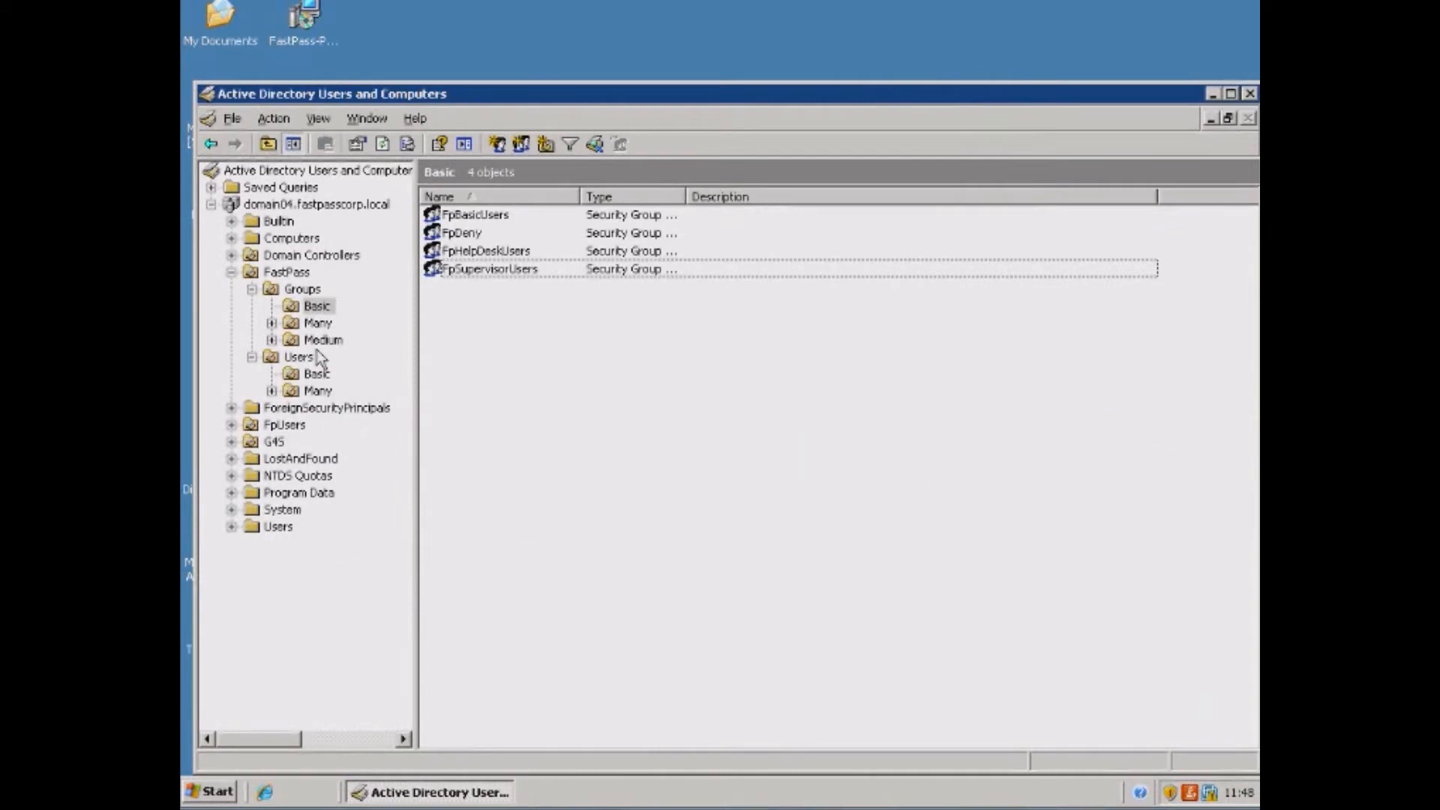
left_click(315, 294)
left_click(315, 308)
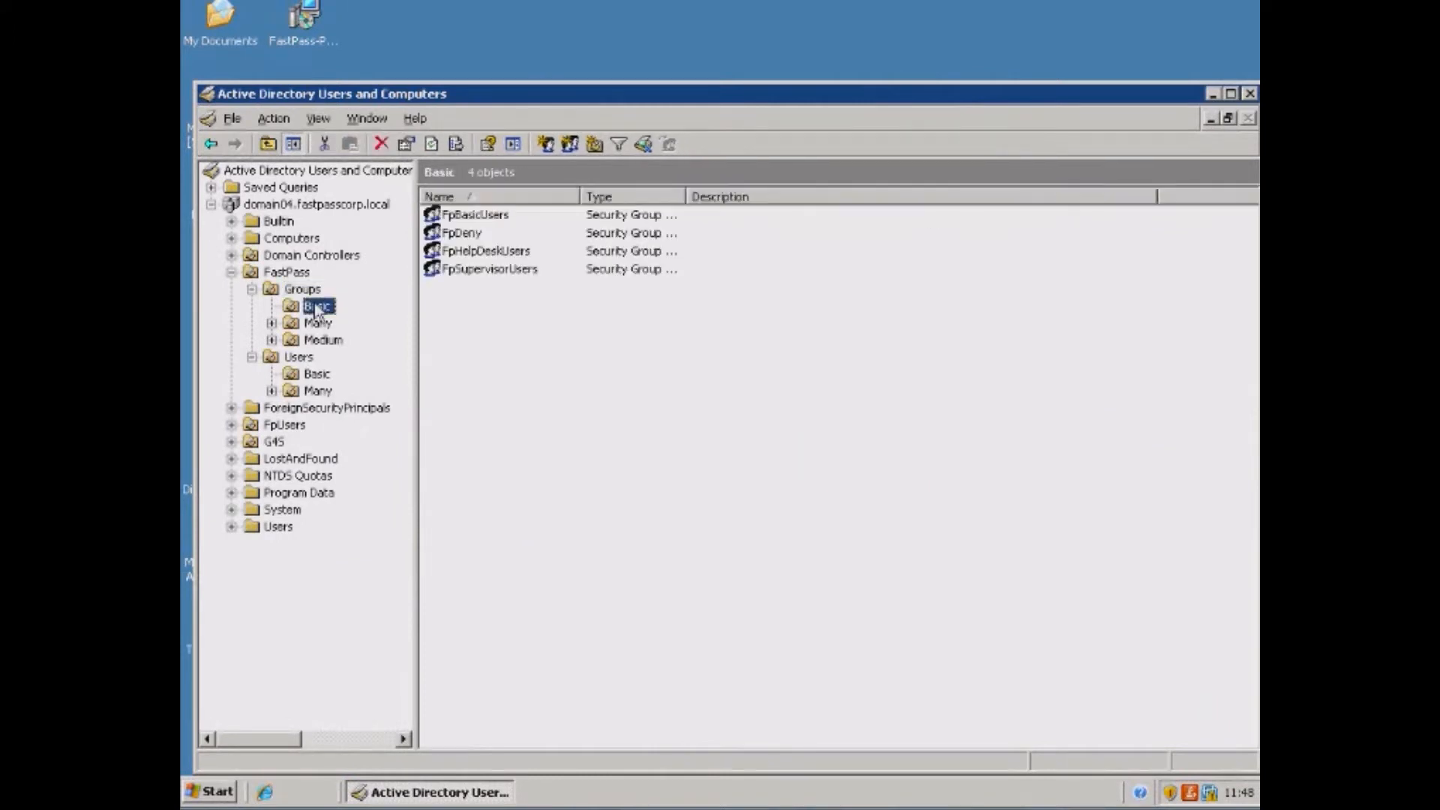
right_click(502, 367)
mouse_move(586, 432)
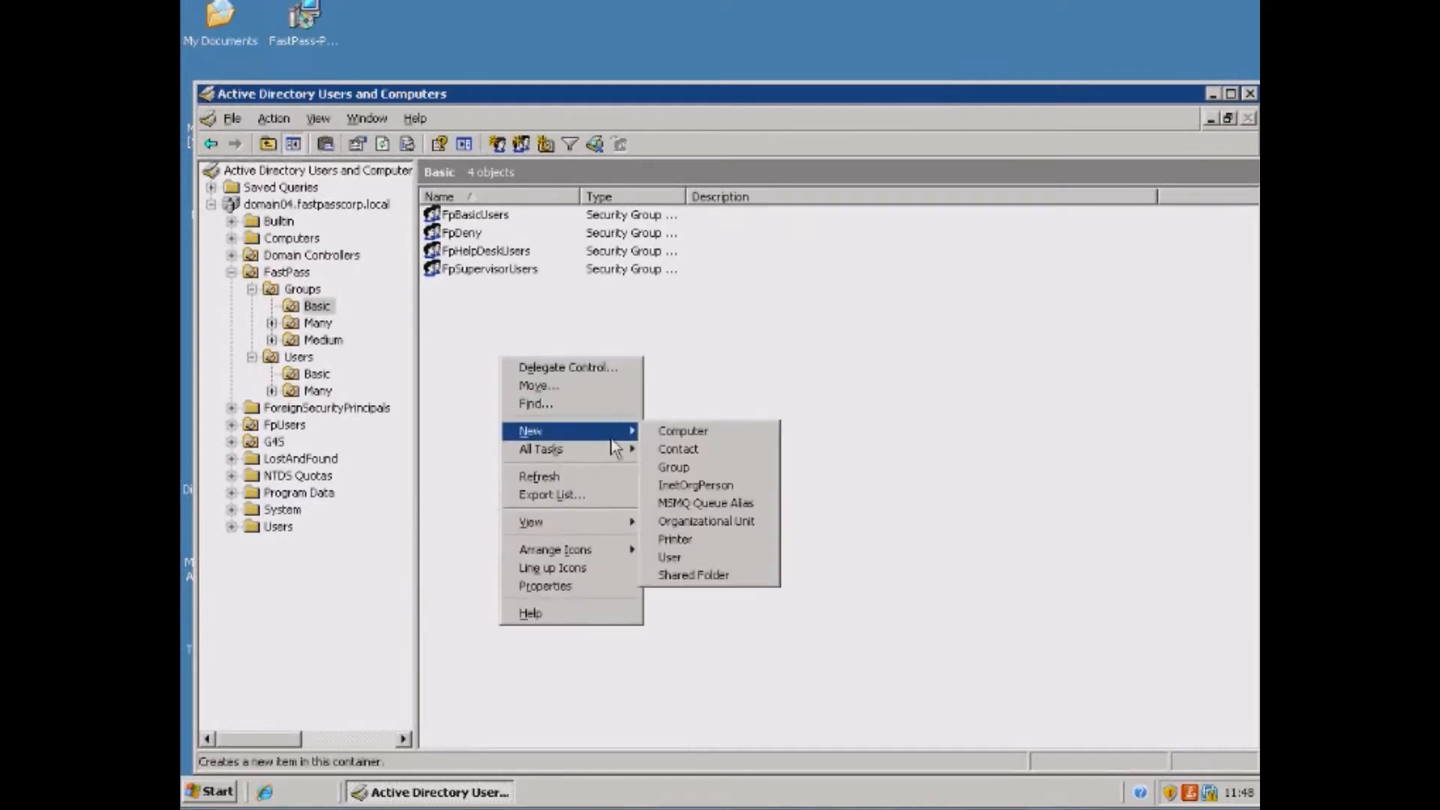
left_click(697, 466)
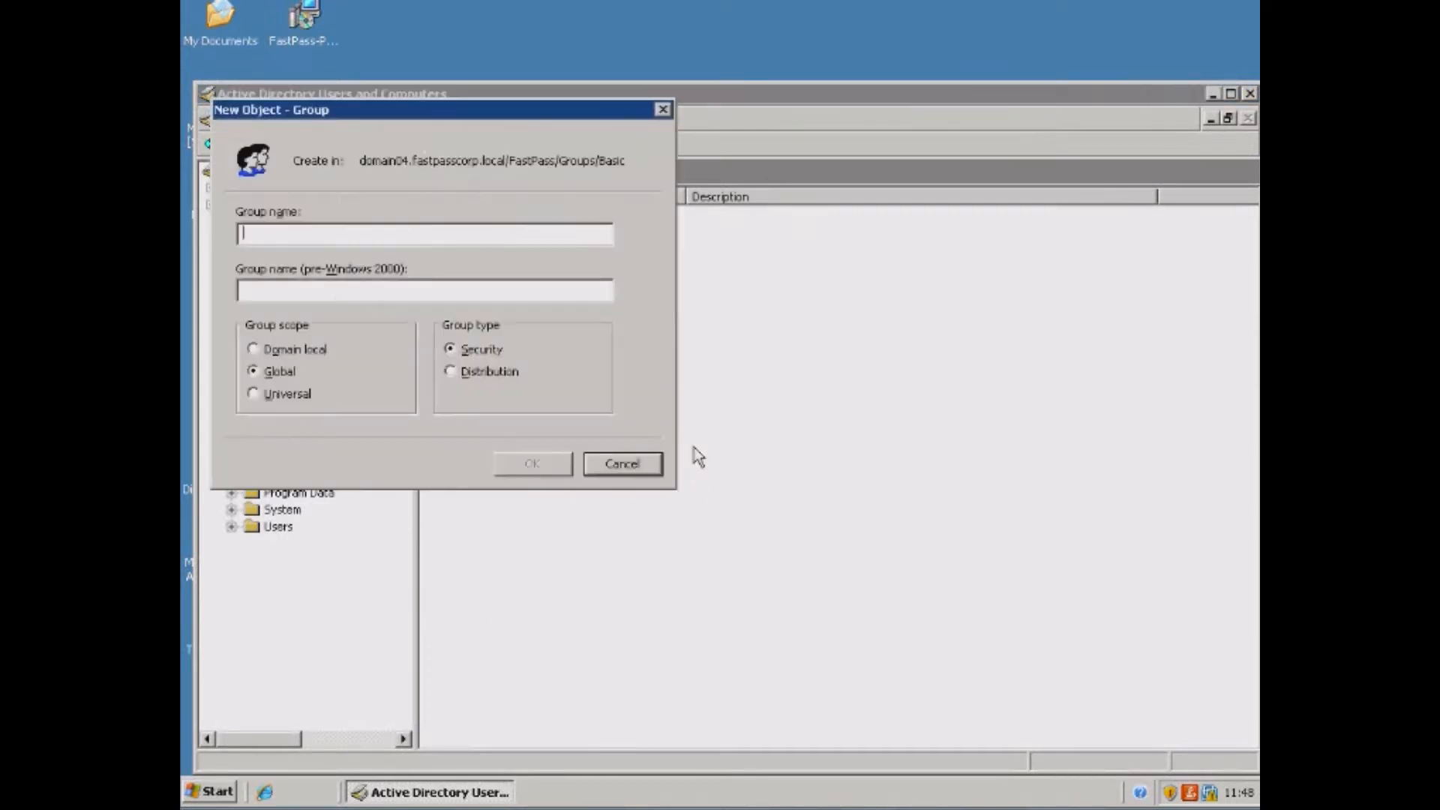
type("FastPass Admins")
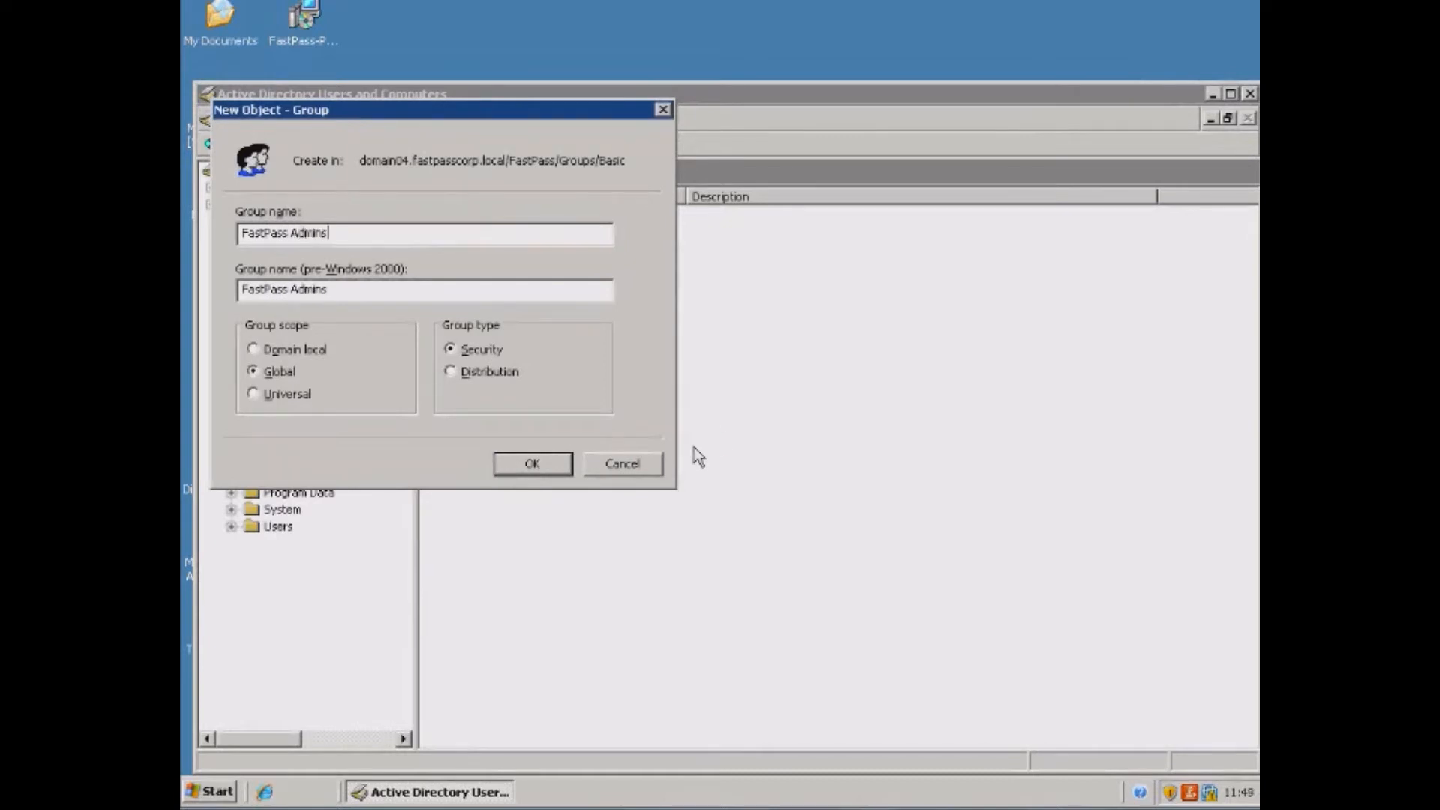
left_click(532, 463)
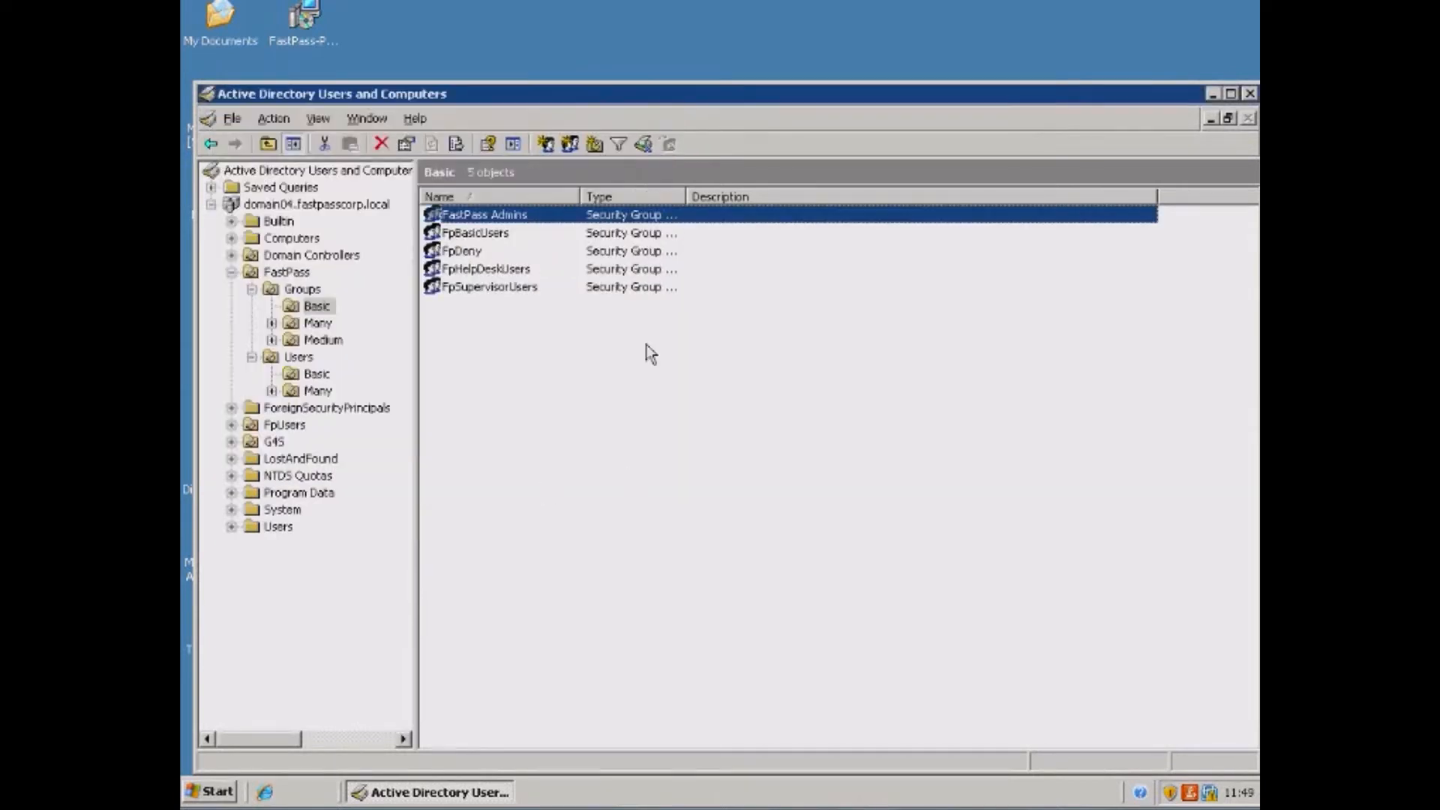
- Add fpuser1 and Administrator as members of the FastPass Admins group and apply the change
double_click(521, 216)
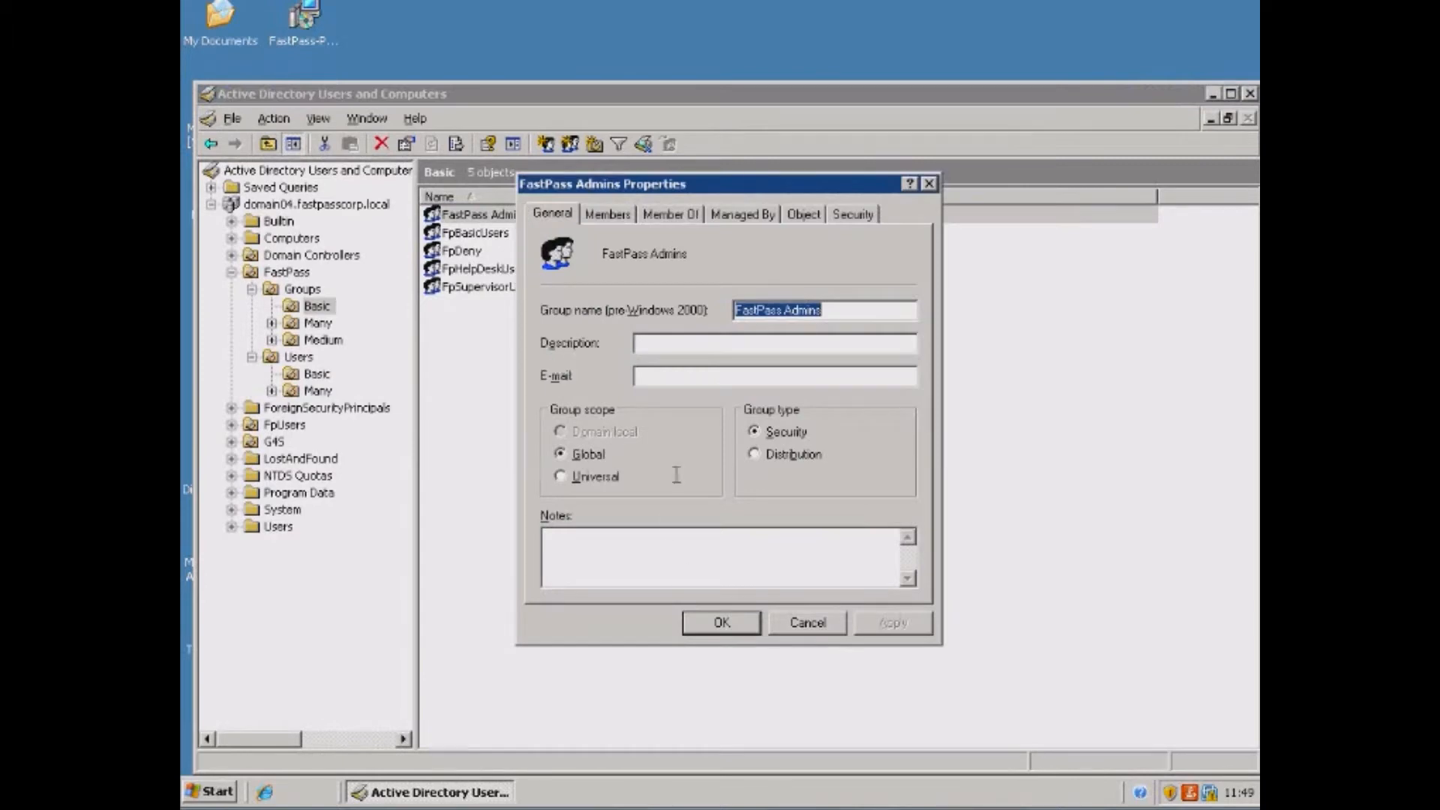
left_click(609, 214)
left_click(577, 562)
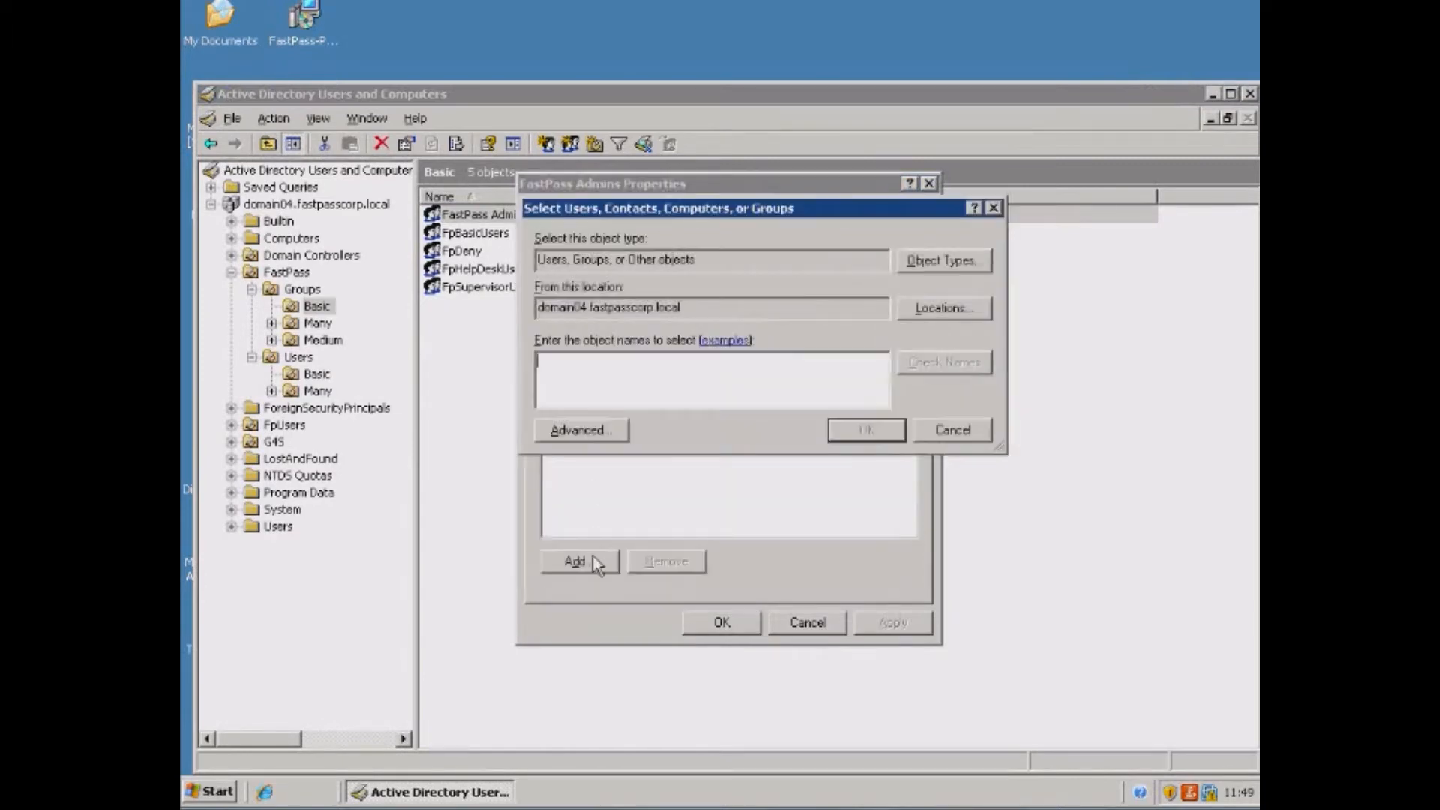
type("fpuser1")
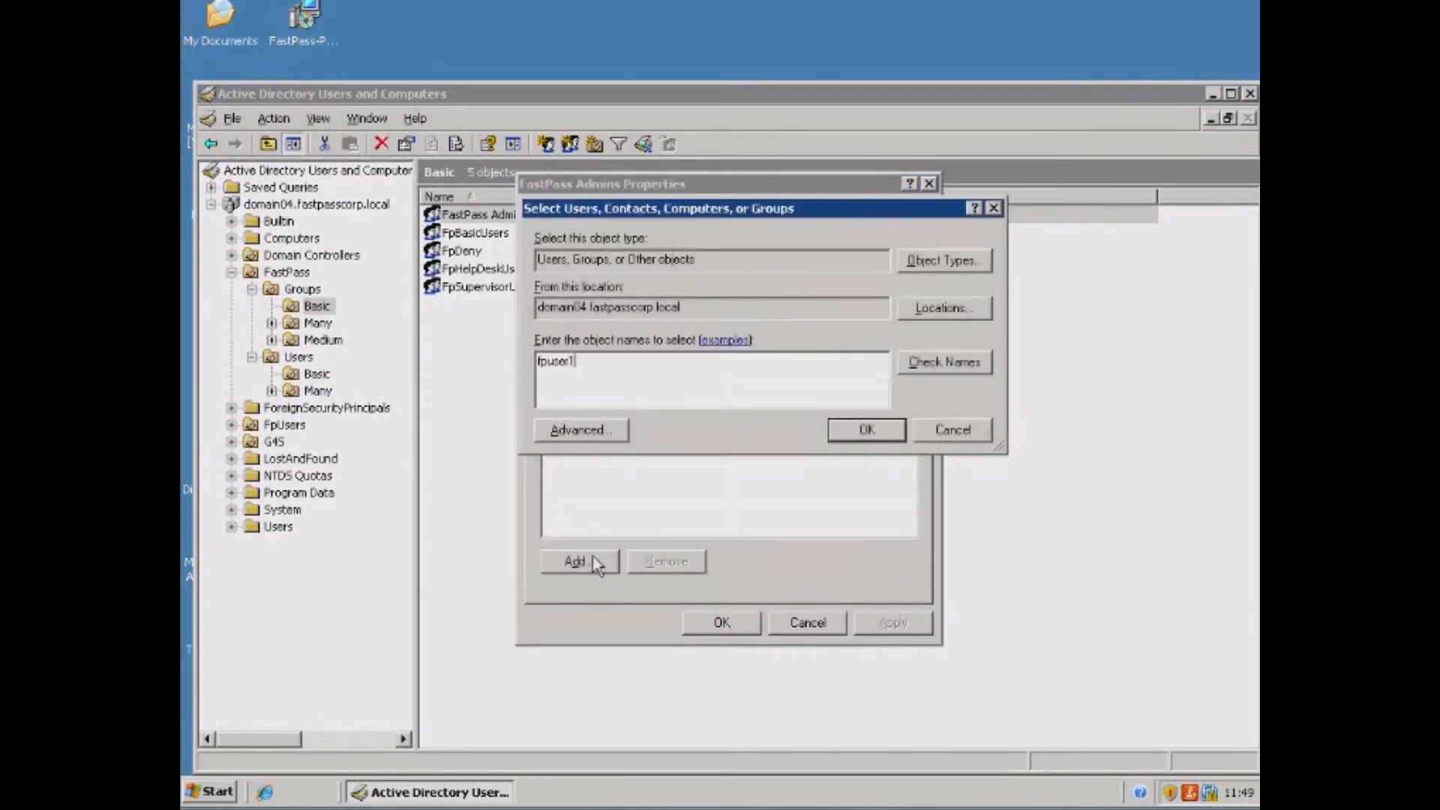
key("Return")
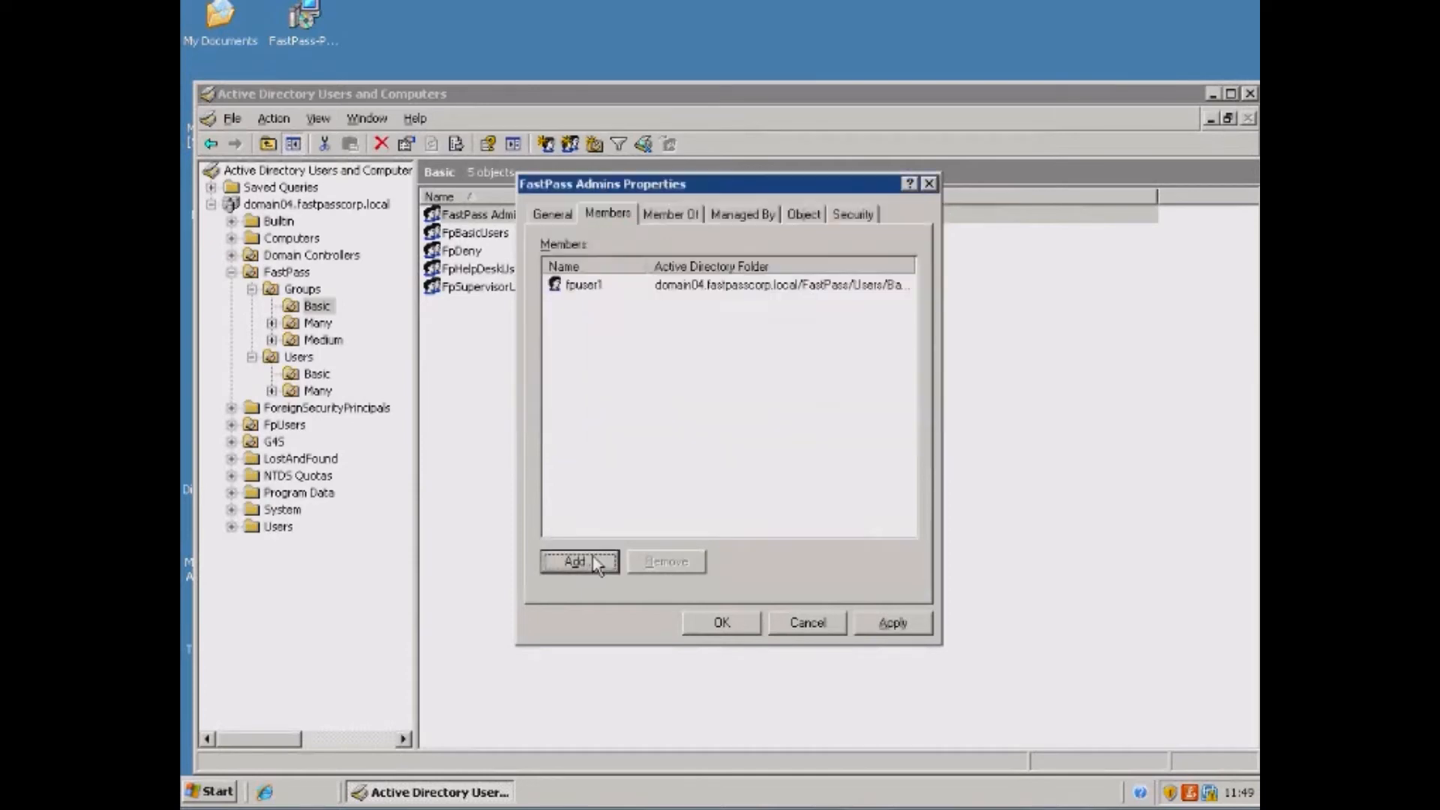
left_click(598, 566)
type("A")
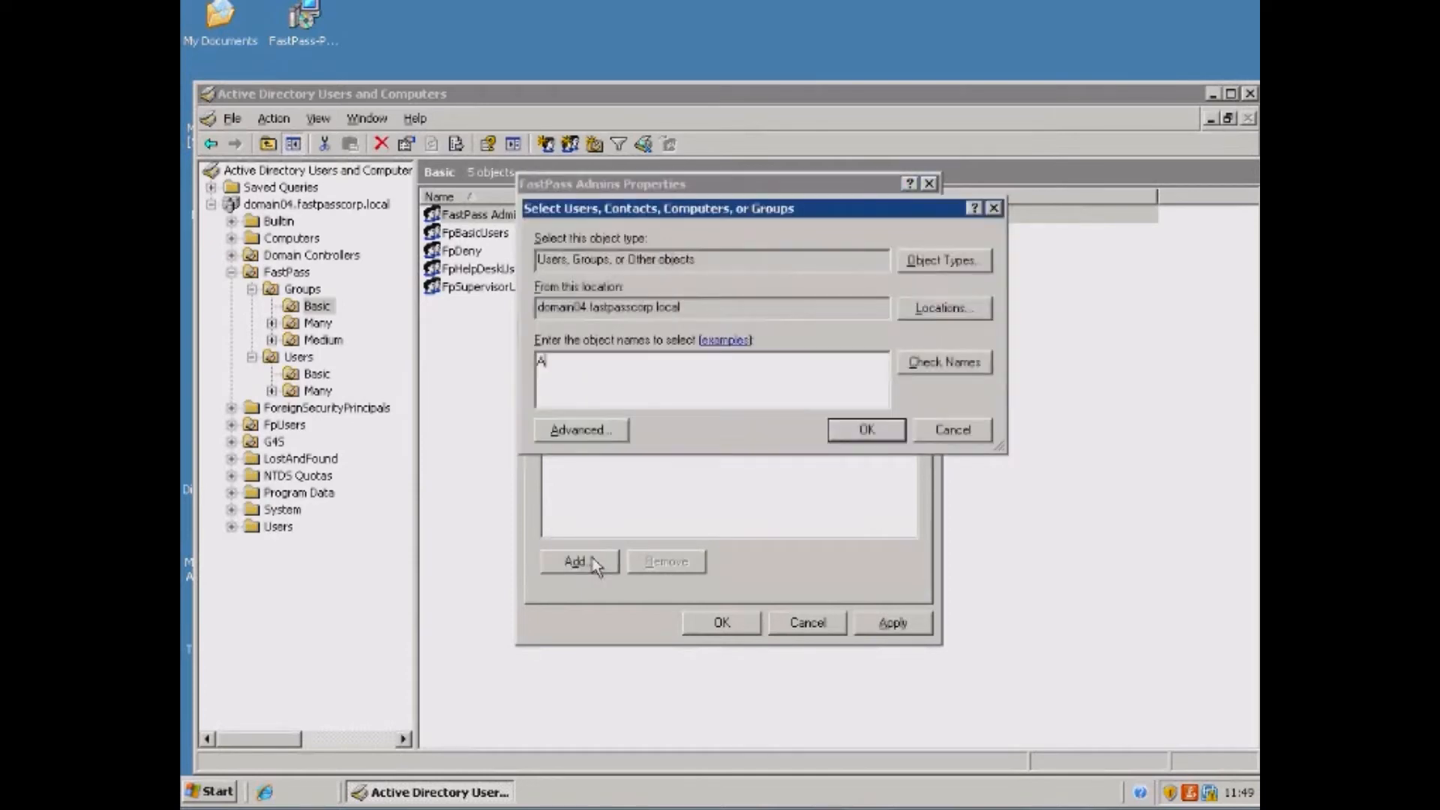
type("dministrator")
key("Return")
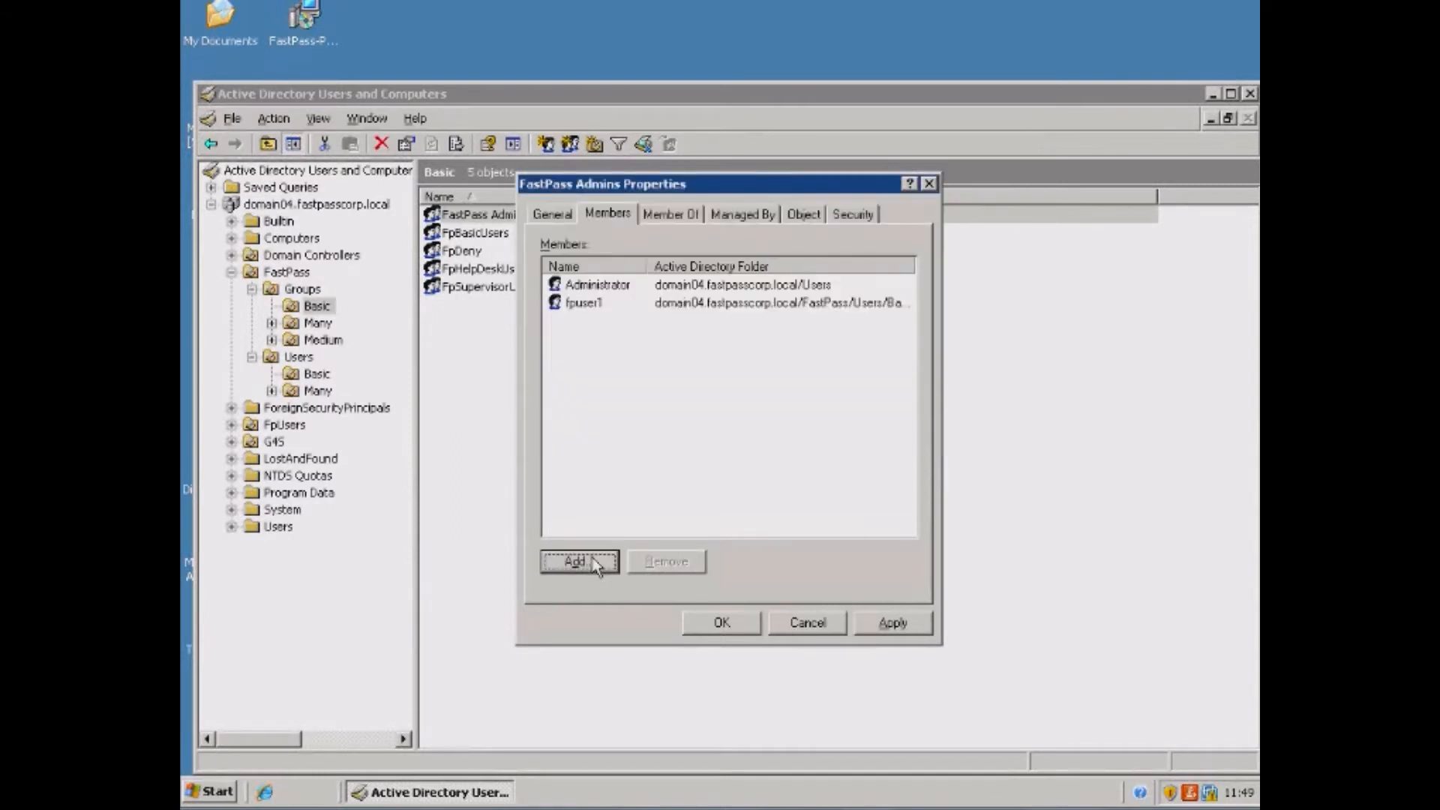
left_click(886, 623)
left_click(718, 623)
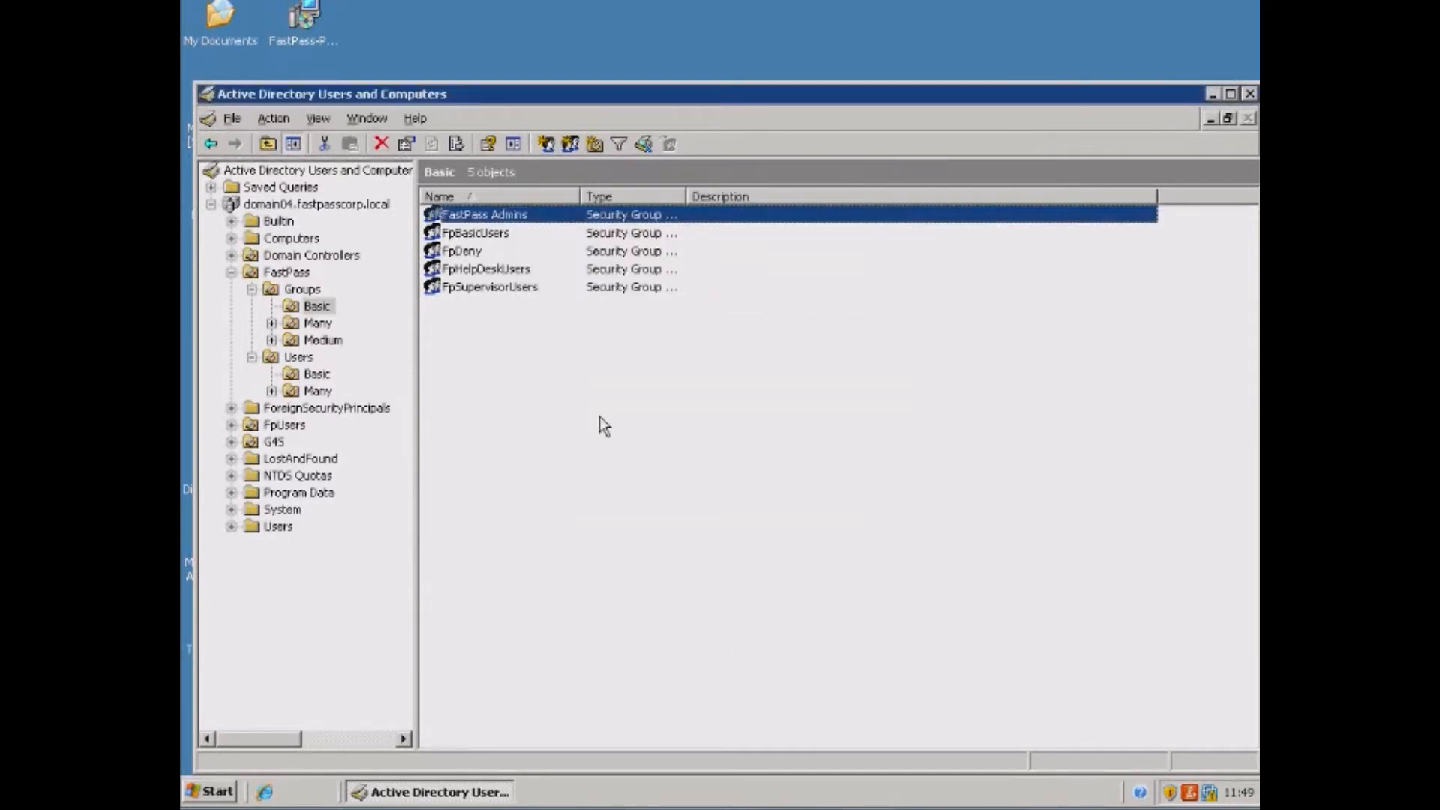
- Start a new user in the FastPass/Users organizational unit with the first name FastPass
left_click(302, 357)
right_click(487, 370)
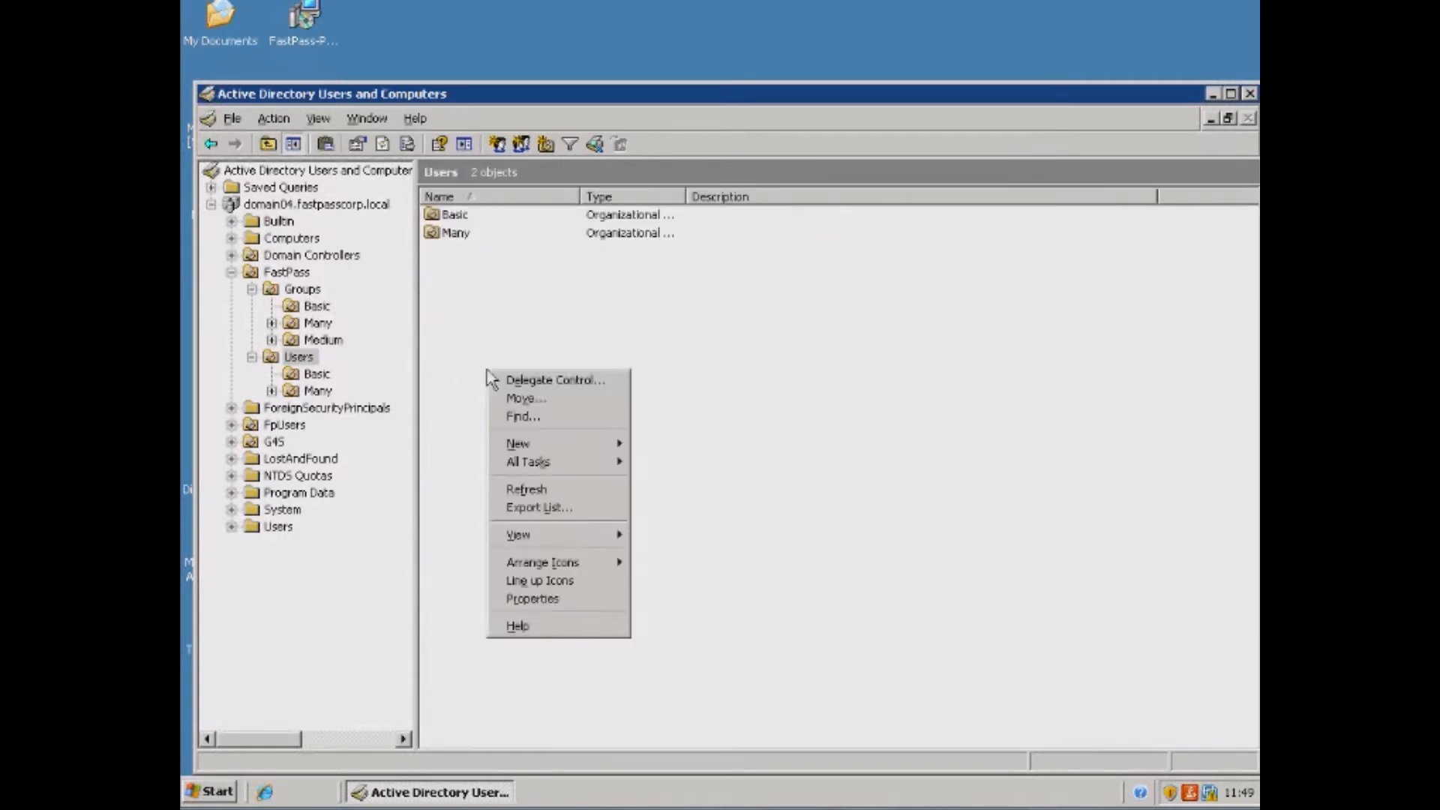
mouse_move(594, 449)
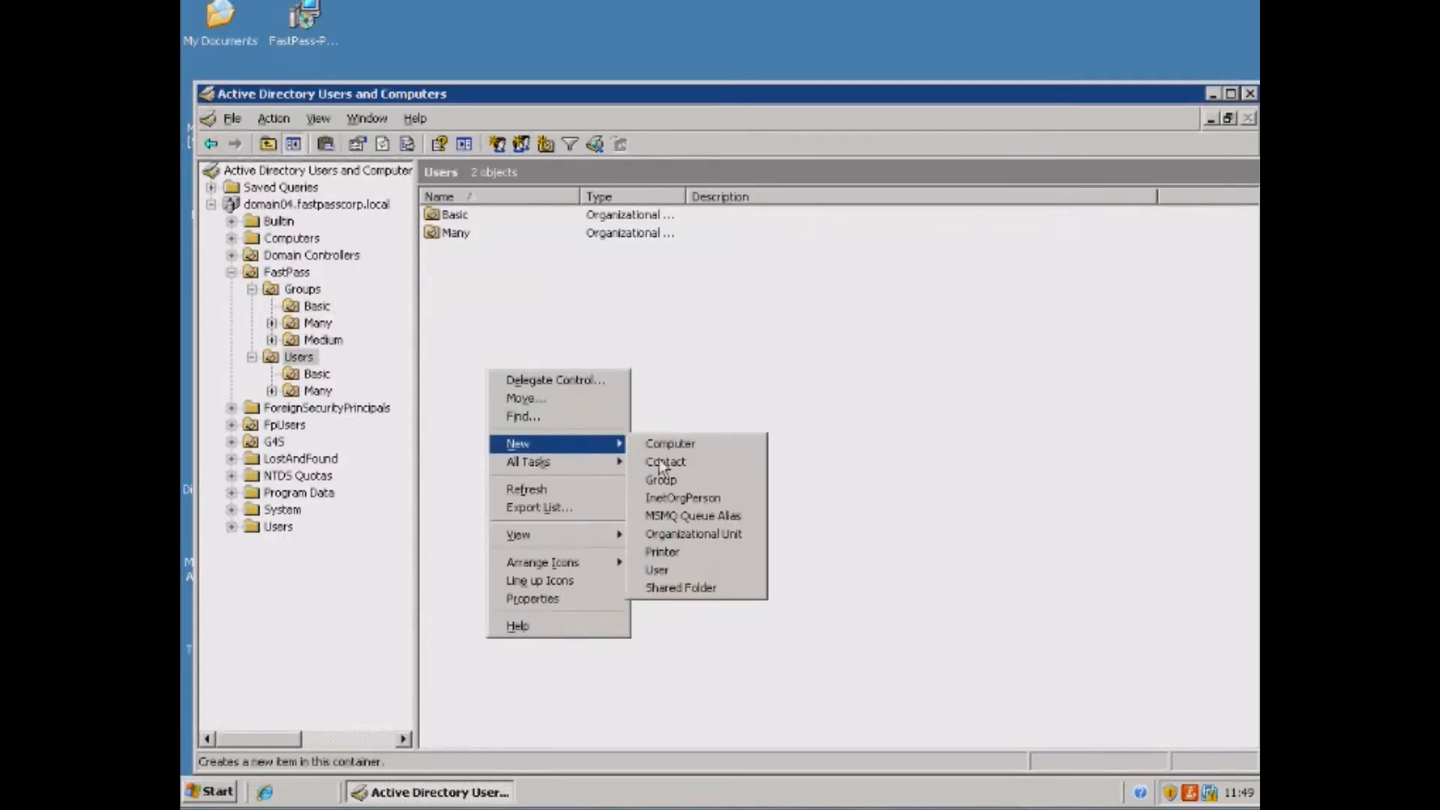
left_click(675, 573)
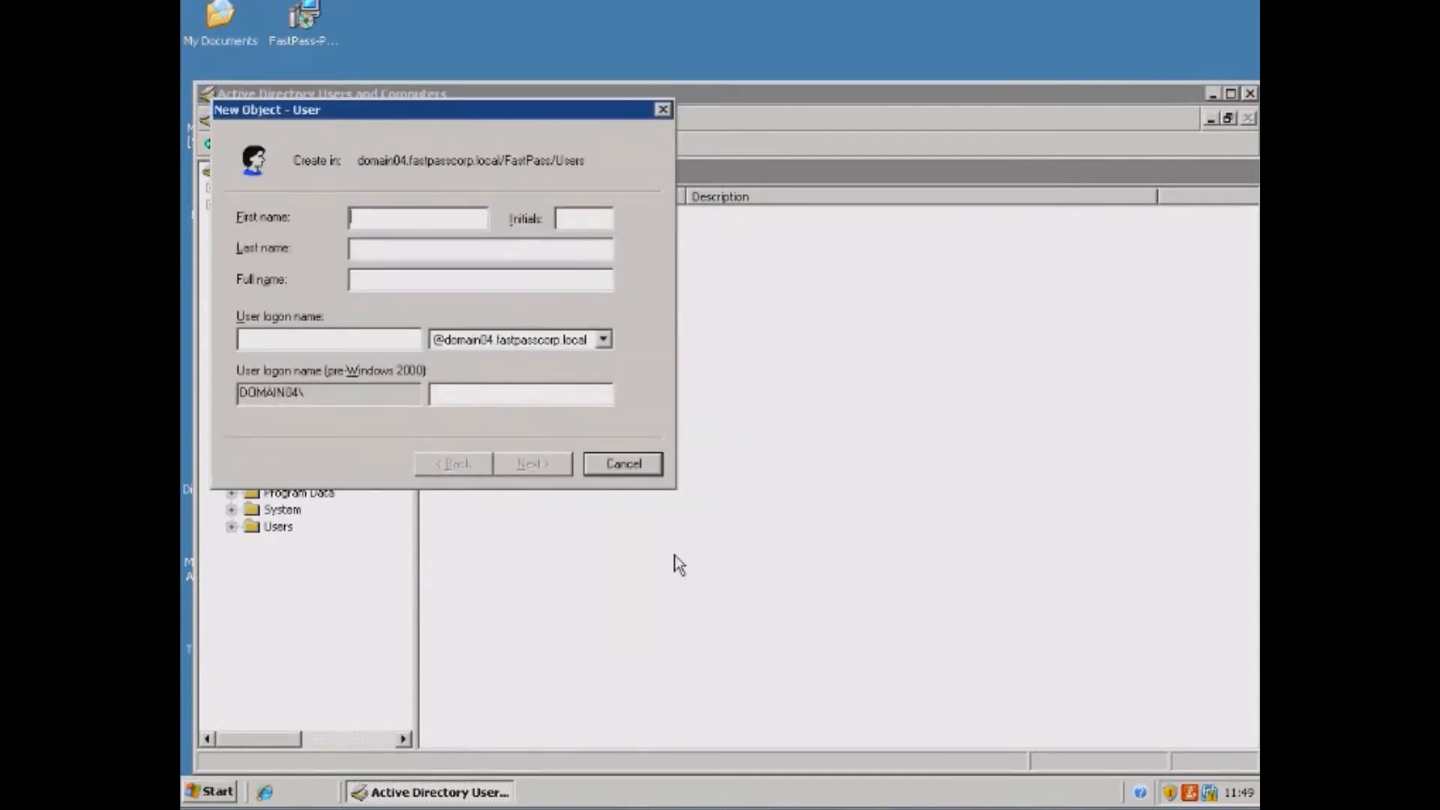
type("Fast")
type("Pa")
type("Admin")
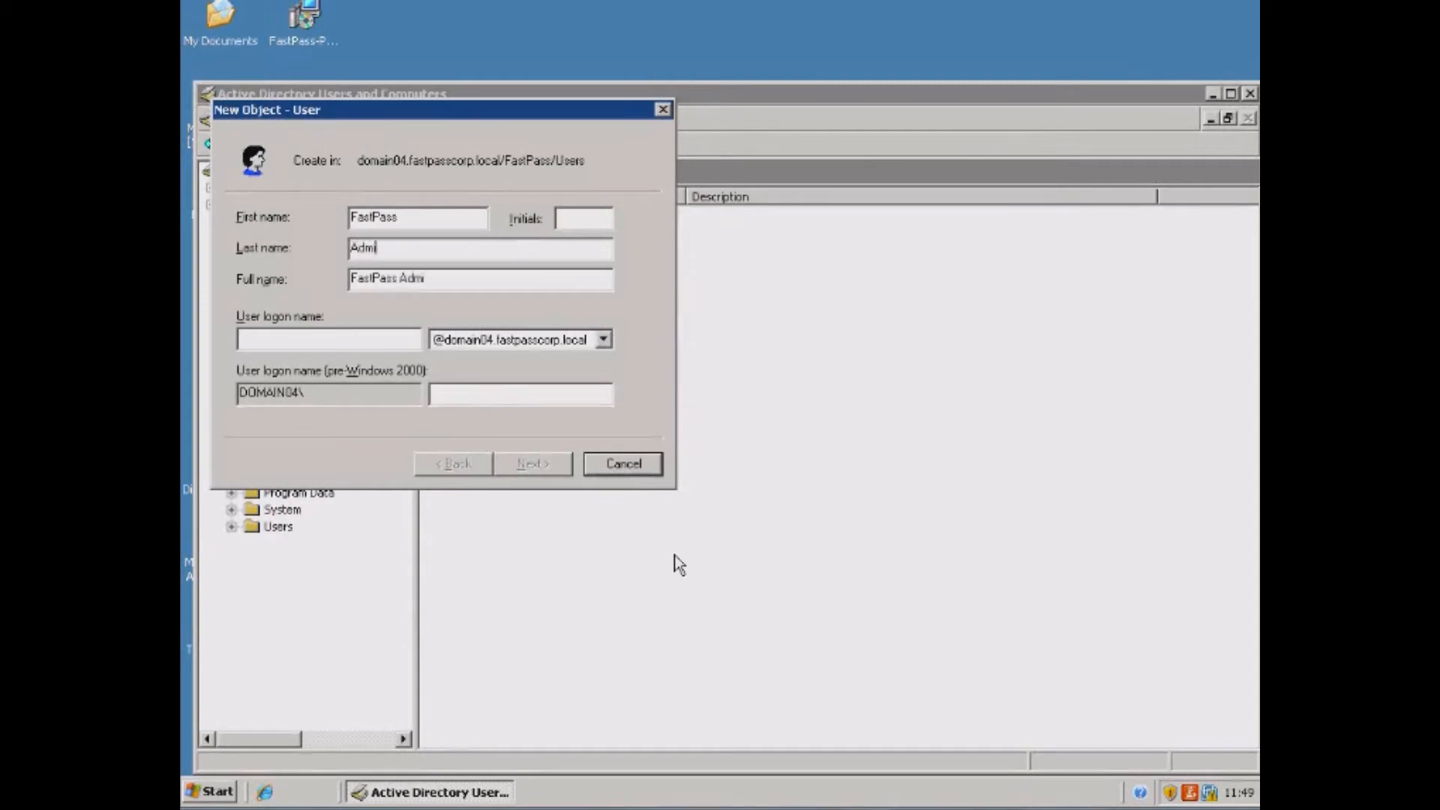
key("BackSpace")
key("BackSpace")
key("BackSpace")
key("BackSpace")
key("BackSpace")
- Set the new user's last name to ServiceAcc and logon name to srv-FastPass, and continue to the password settings
type("ServiceAccsrv-FastPass")
left_click(531, 465)
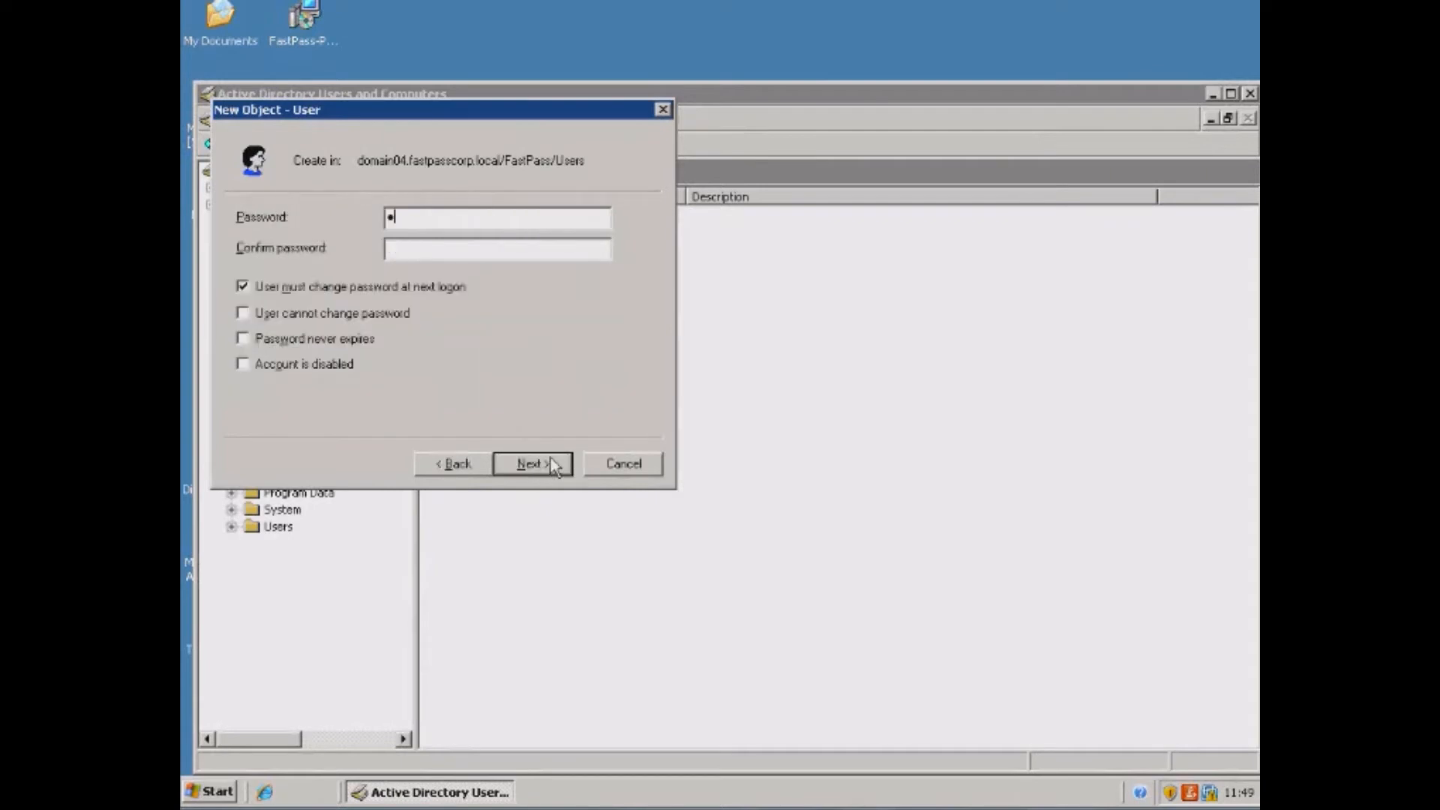
- Enter and confirm the account password, set it to never expire, and finish creating the user
type("•••••••••")
key("Tab")
left_click(340, 337)
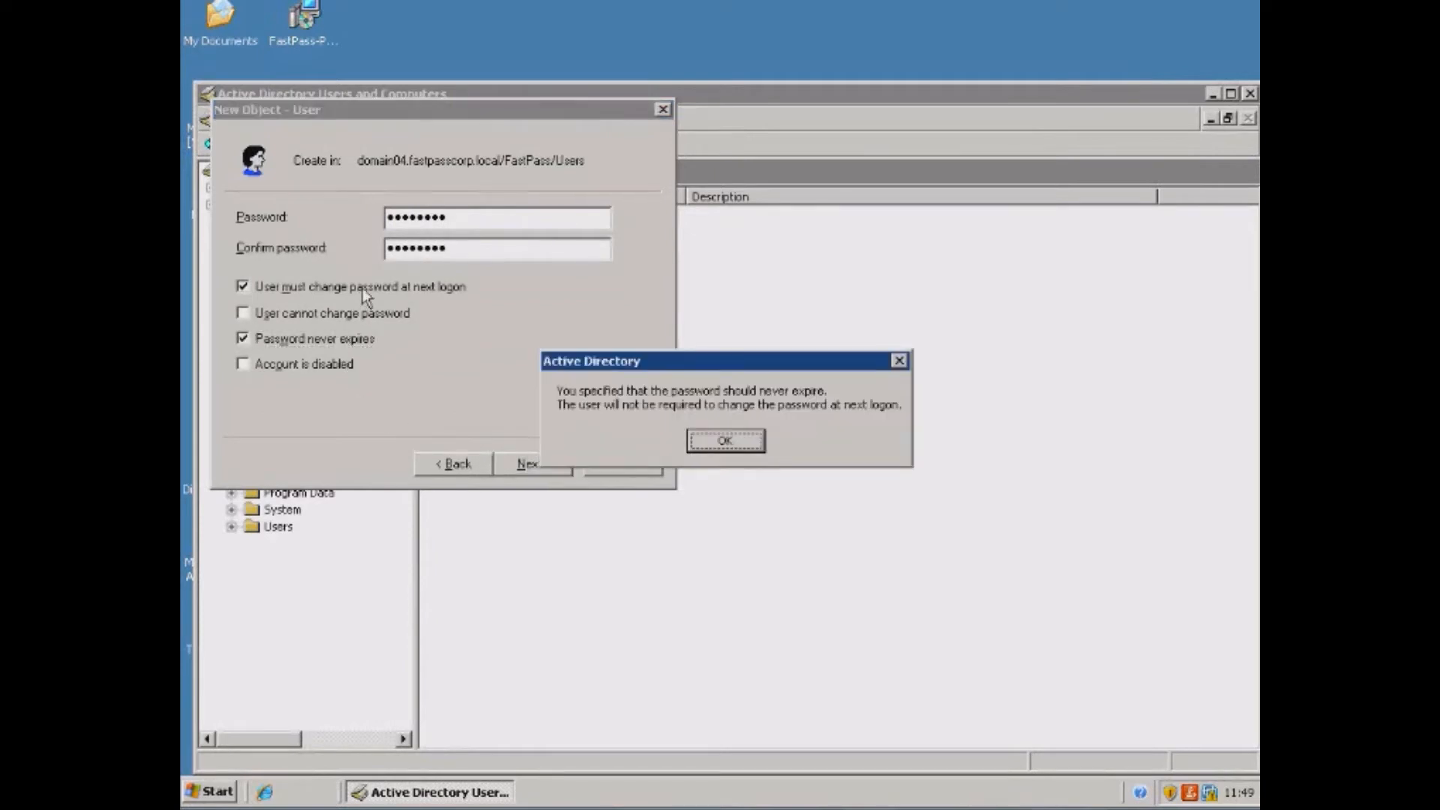
key("Return")
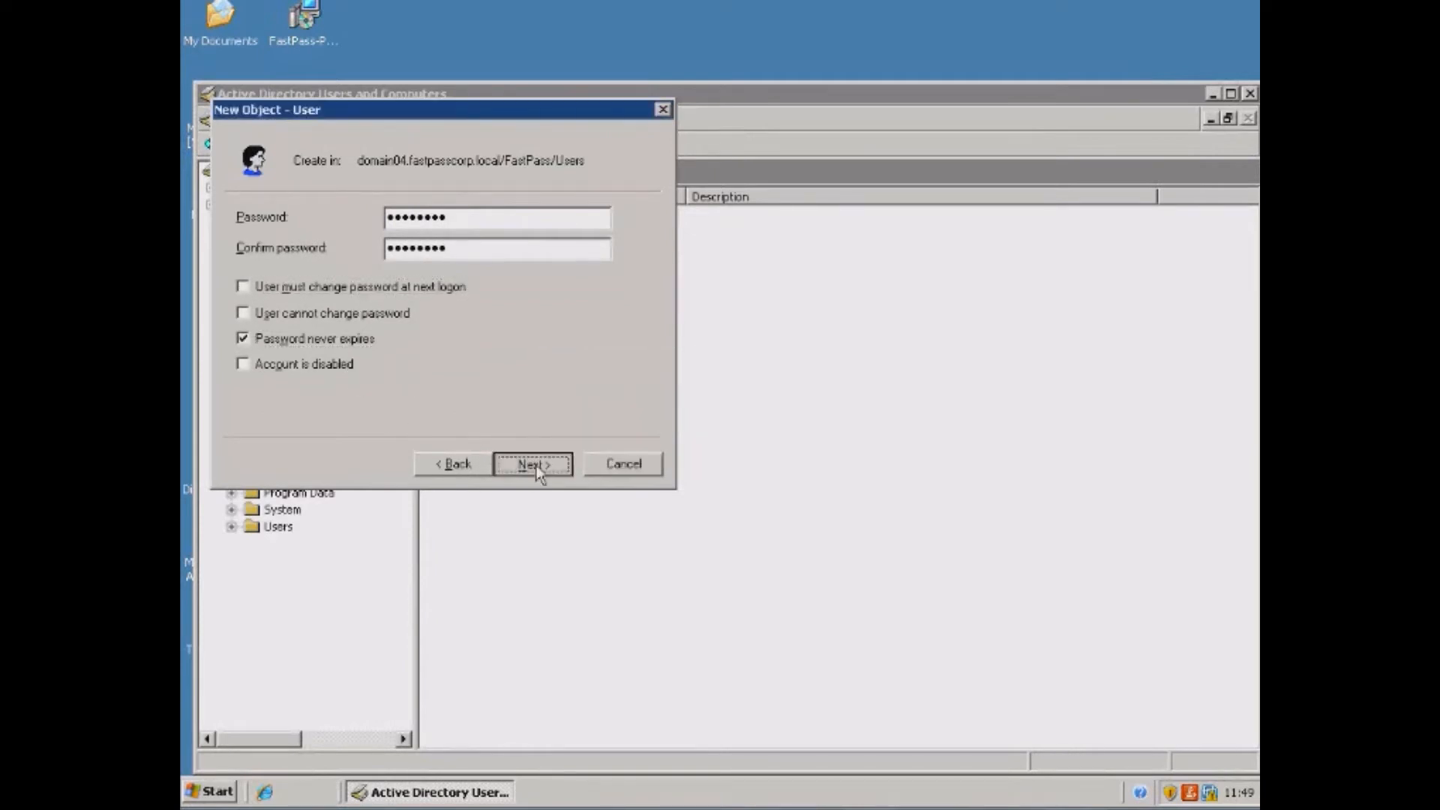
left_click(533, 464)
left_click(534, 465)
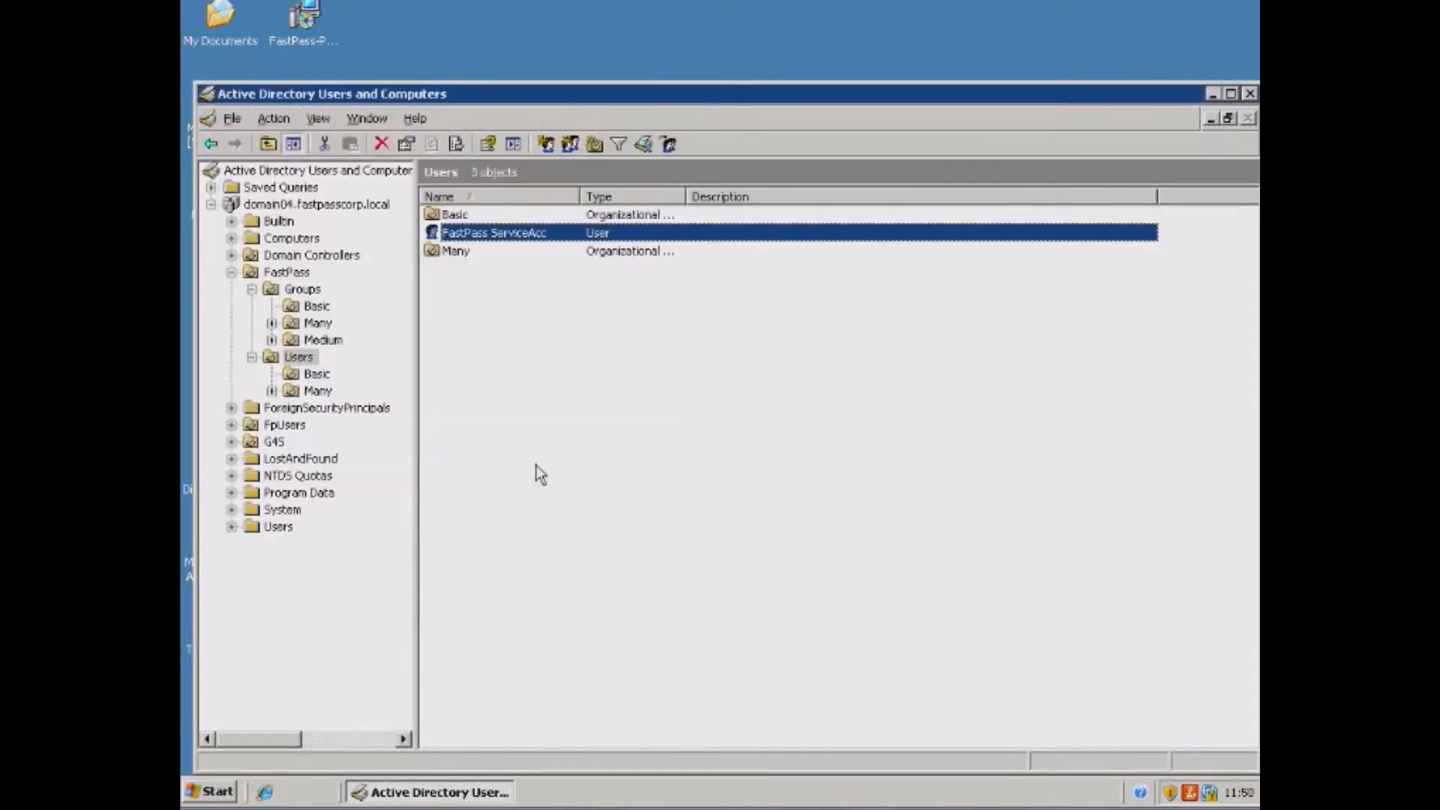
- Switch back to the server running Computer Management and open the 0. Pre-reqs folder inside the desktop's FastPass-PasswordManager-v3.3.2.10 folder
key("alt+Tab")
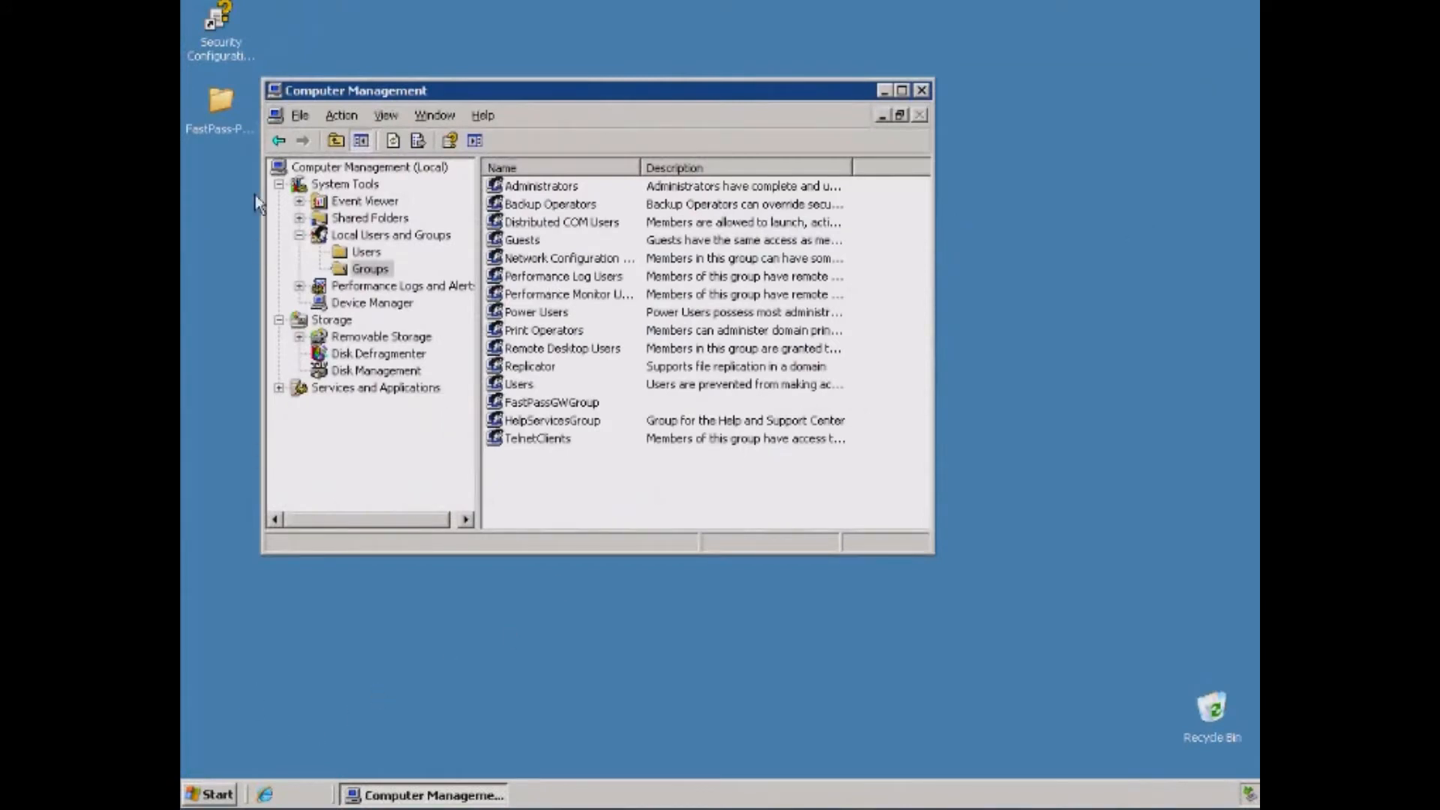
double_click(237, 132)
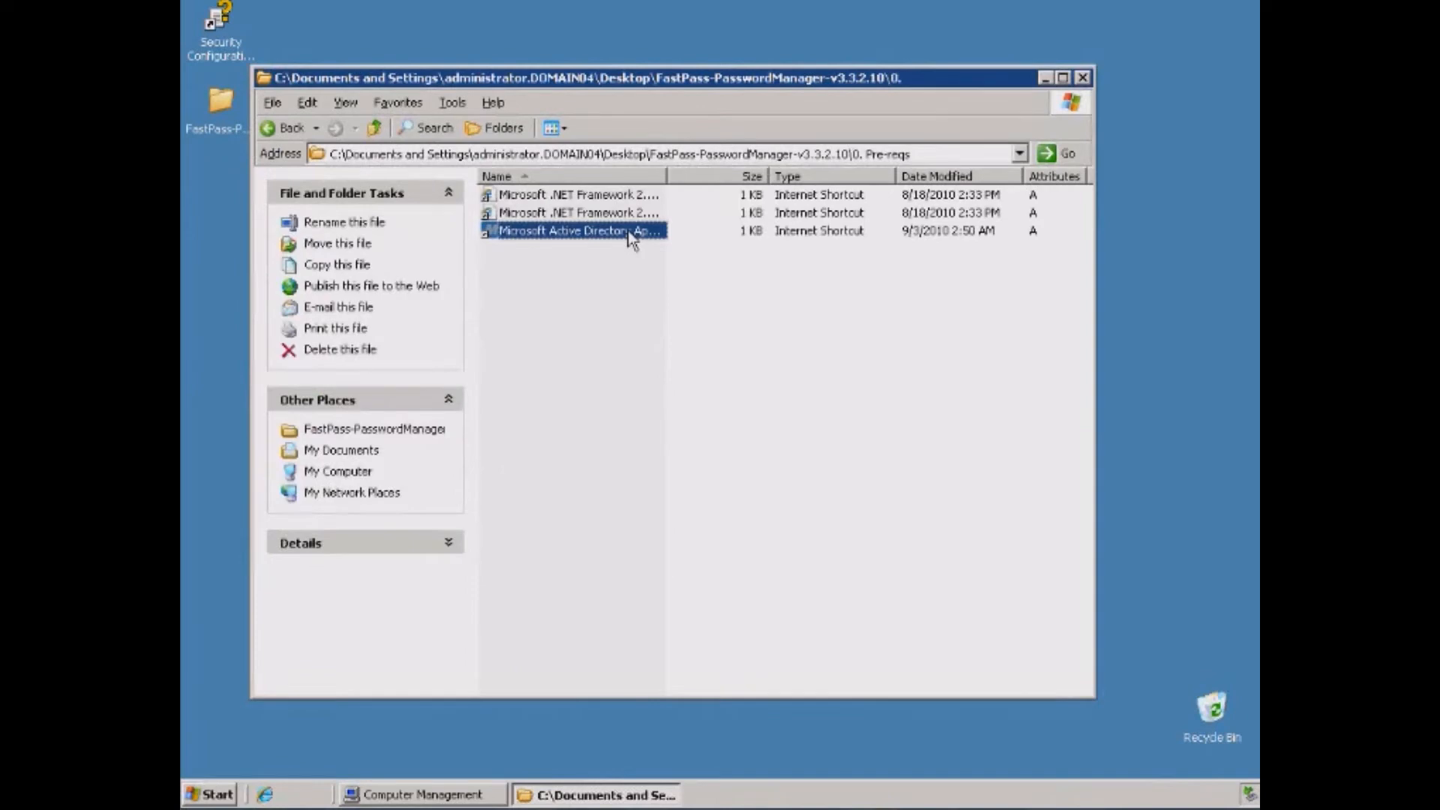
- Open the Microsoft Active Directory Application Mode download shortcut, then download and run ADAMSP1_x86_English.exe
double_click(630, 233)
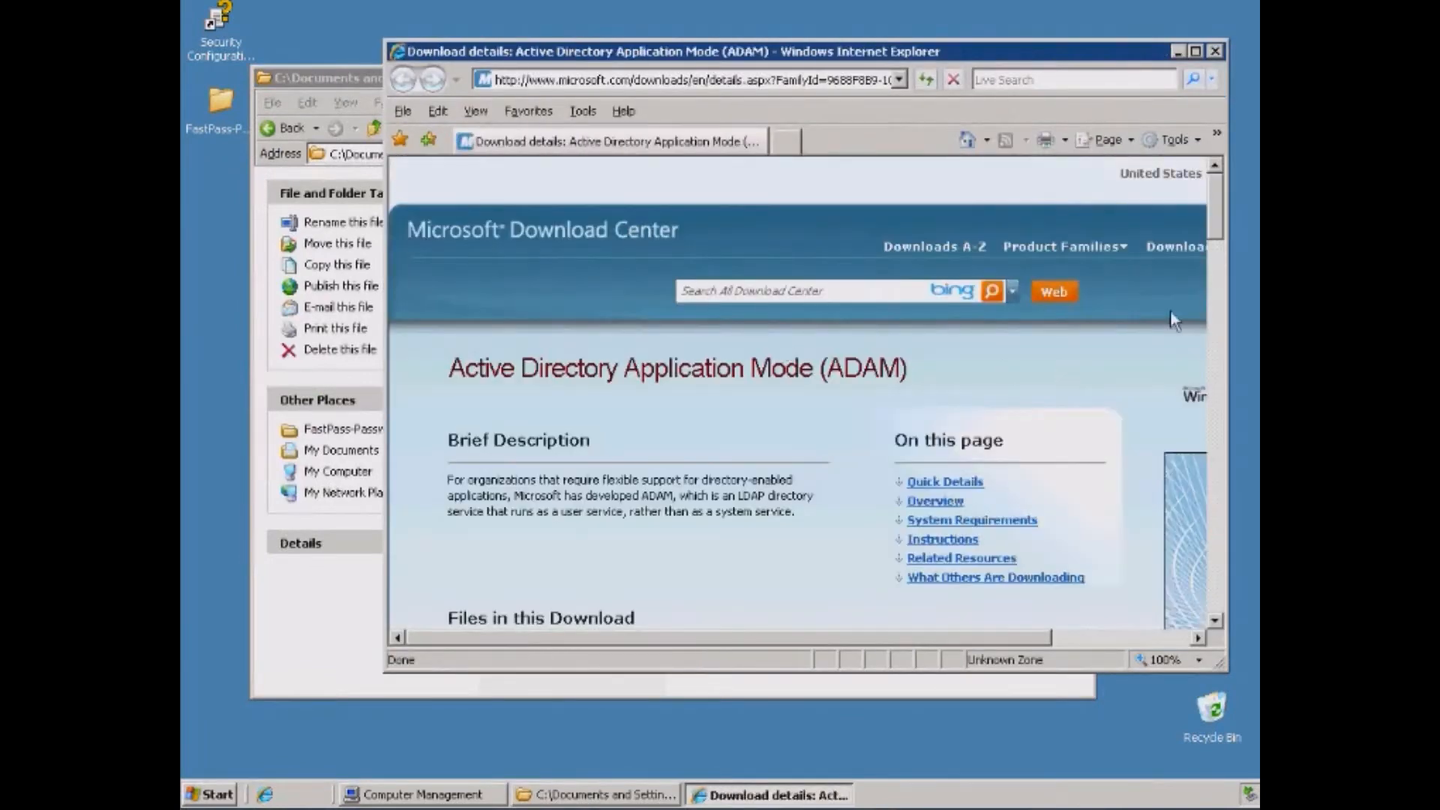
left_click_drag(1213, 223, 1215, 289)
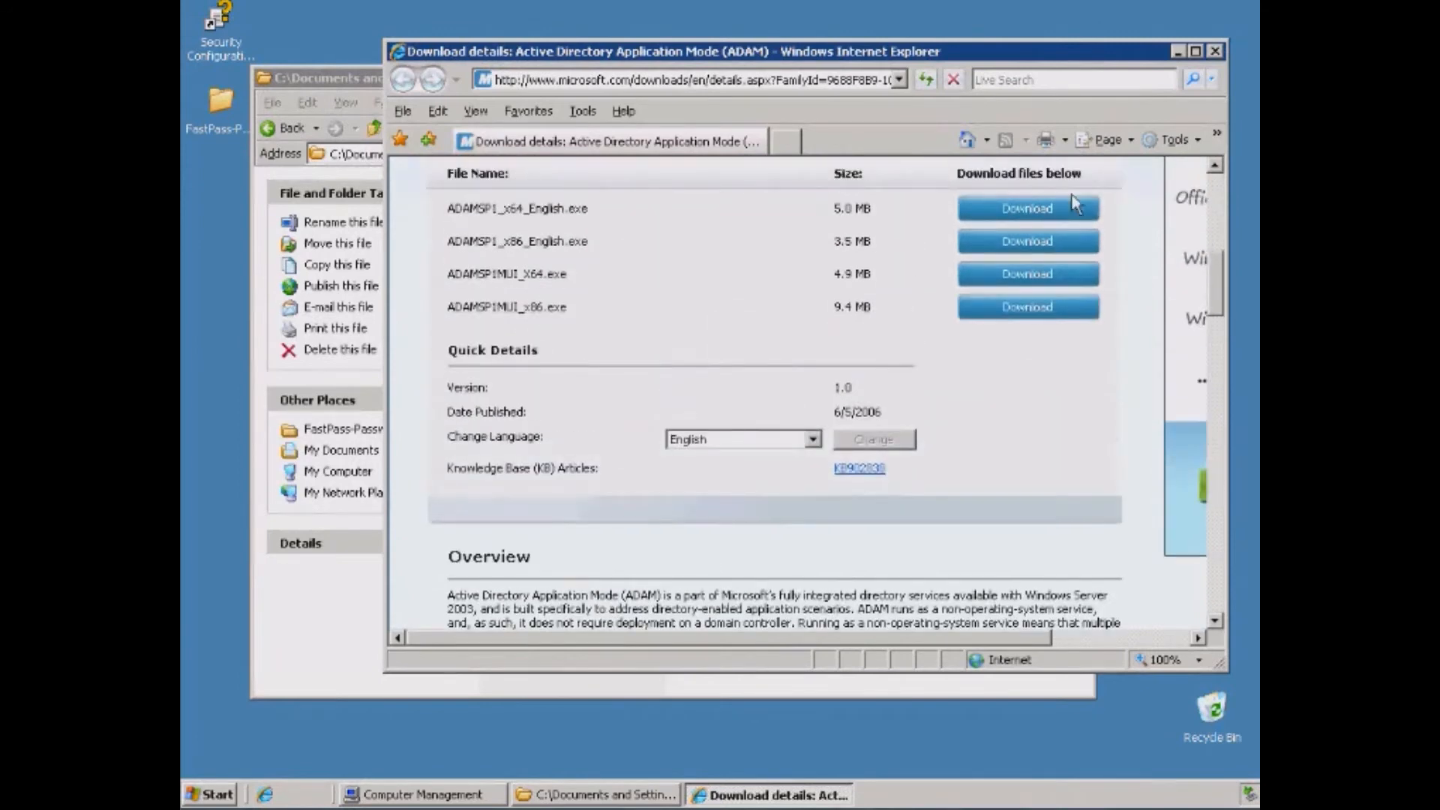
left_click(1065, 244)
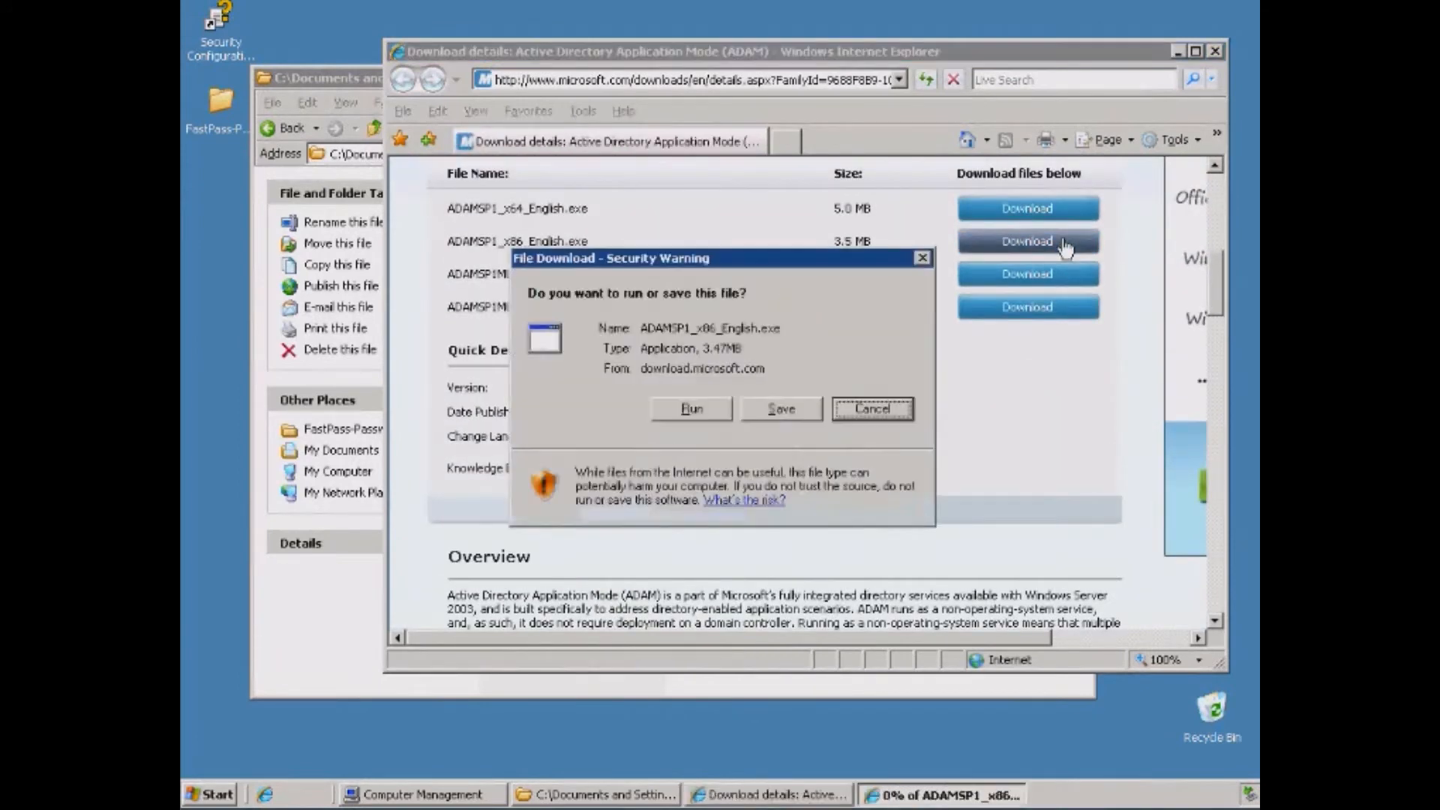
left_click(692, 410)
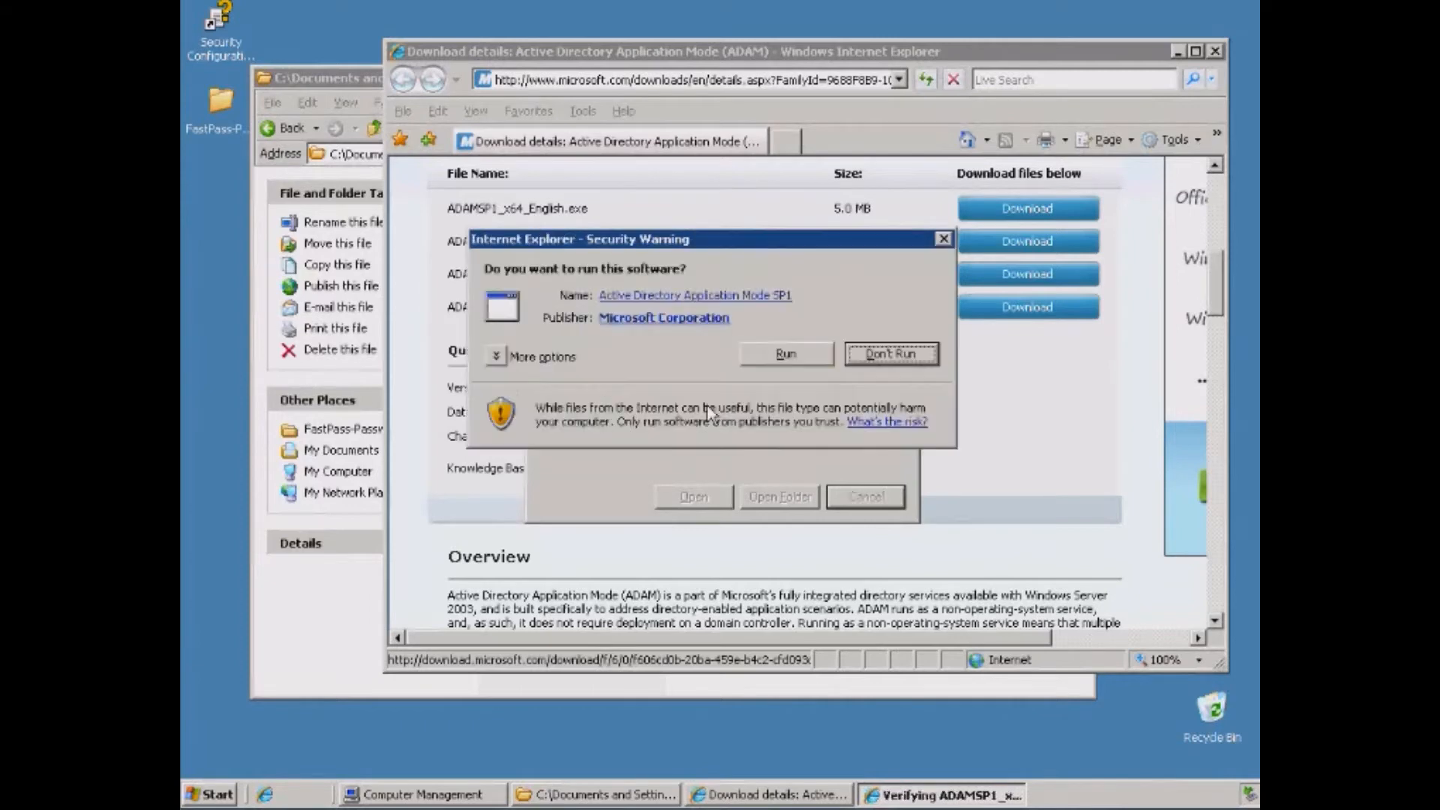
left_click(759, 351)
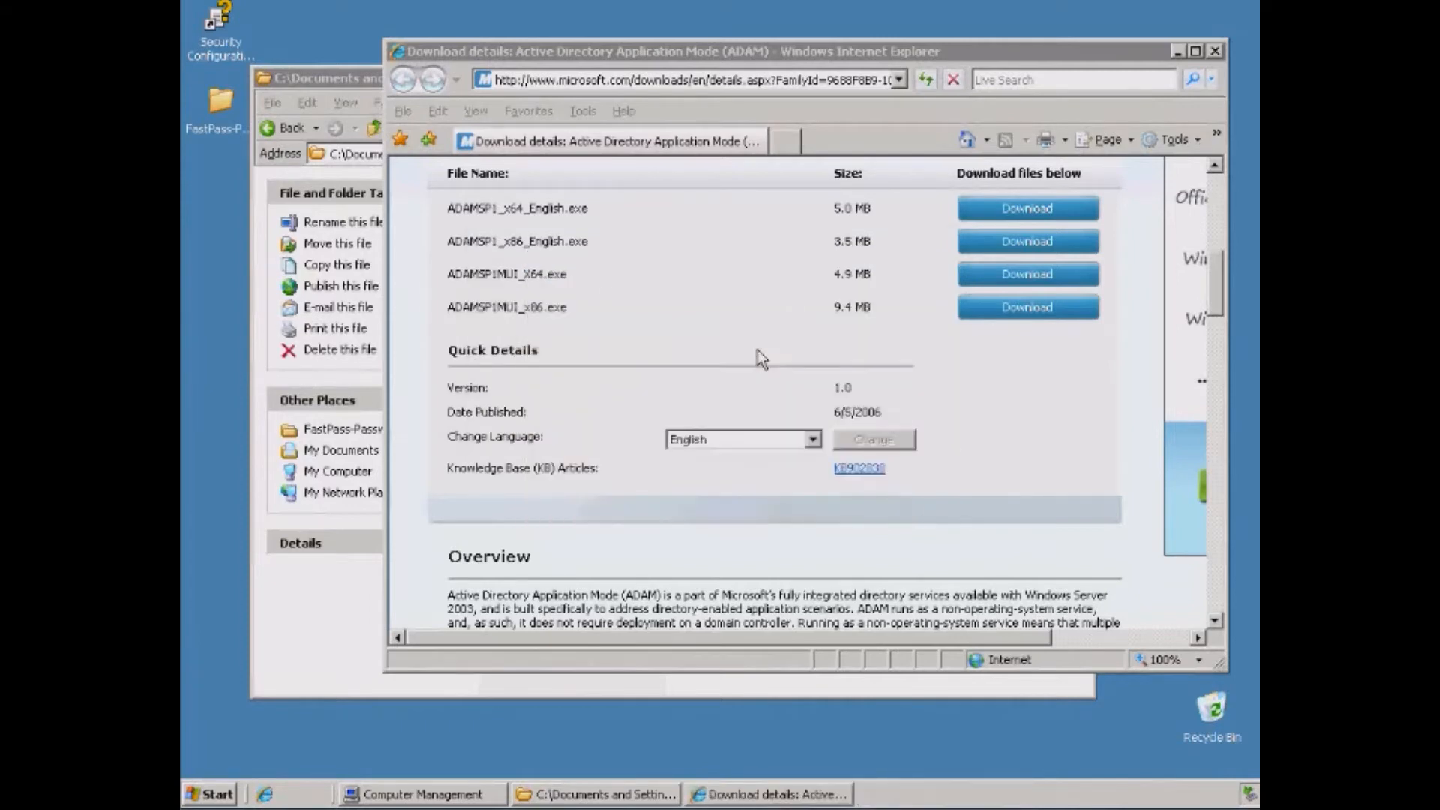
- Accept the license agreement, complete the Active Directory Application Mode SP1 installation, and close its download page
left_click(647, 448)
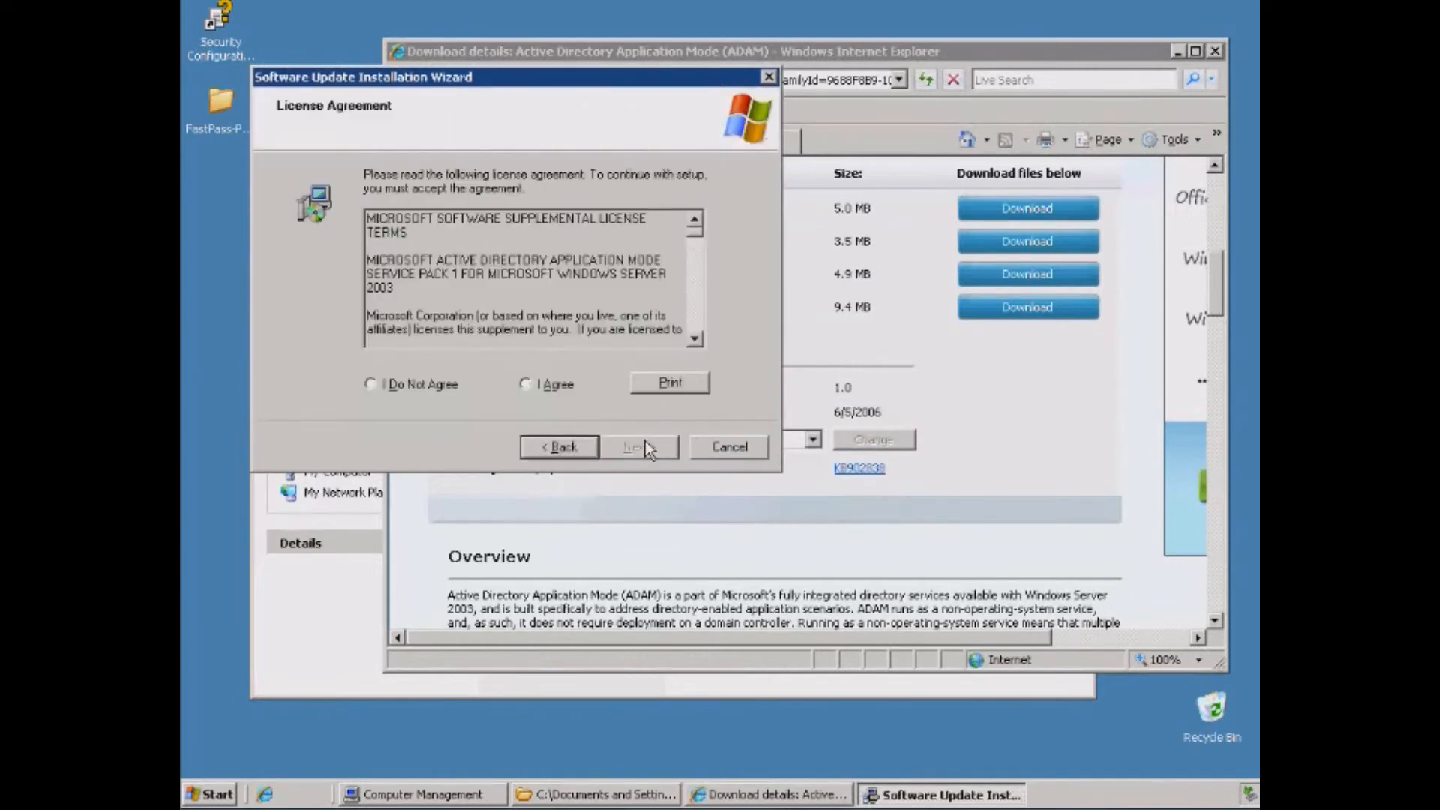
left_click(550, 384)
left_click(637, 448)
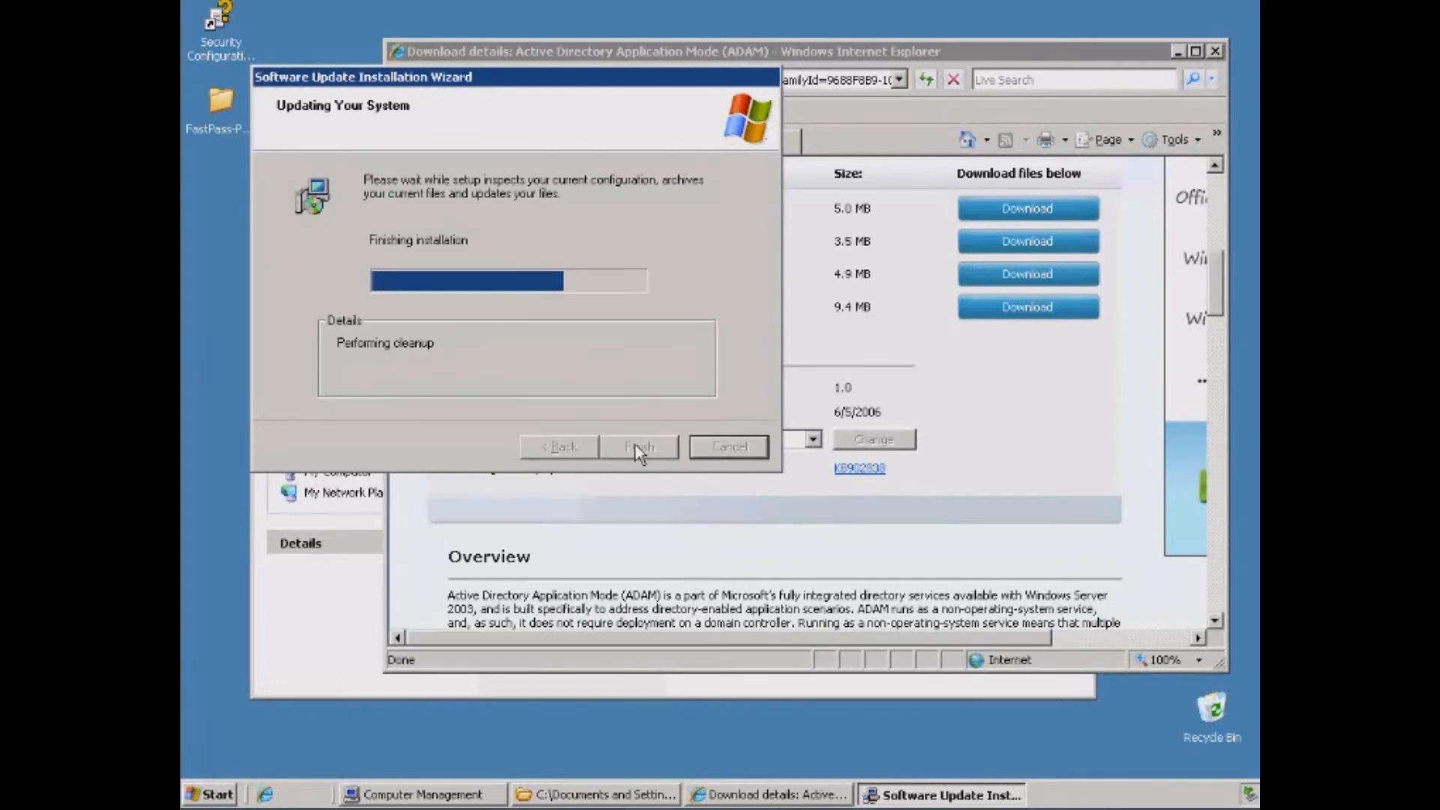
left_click(637, 448)
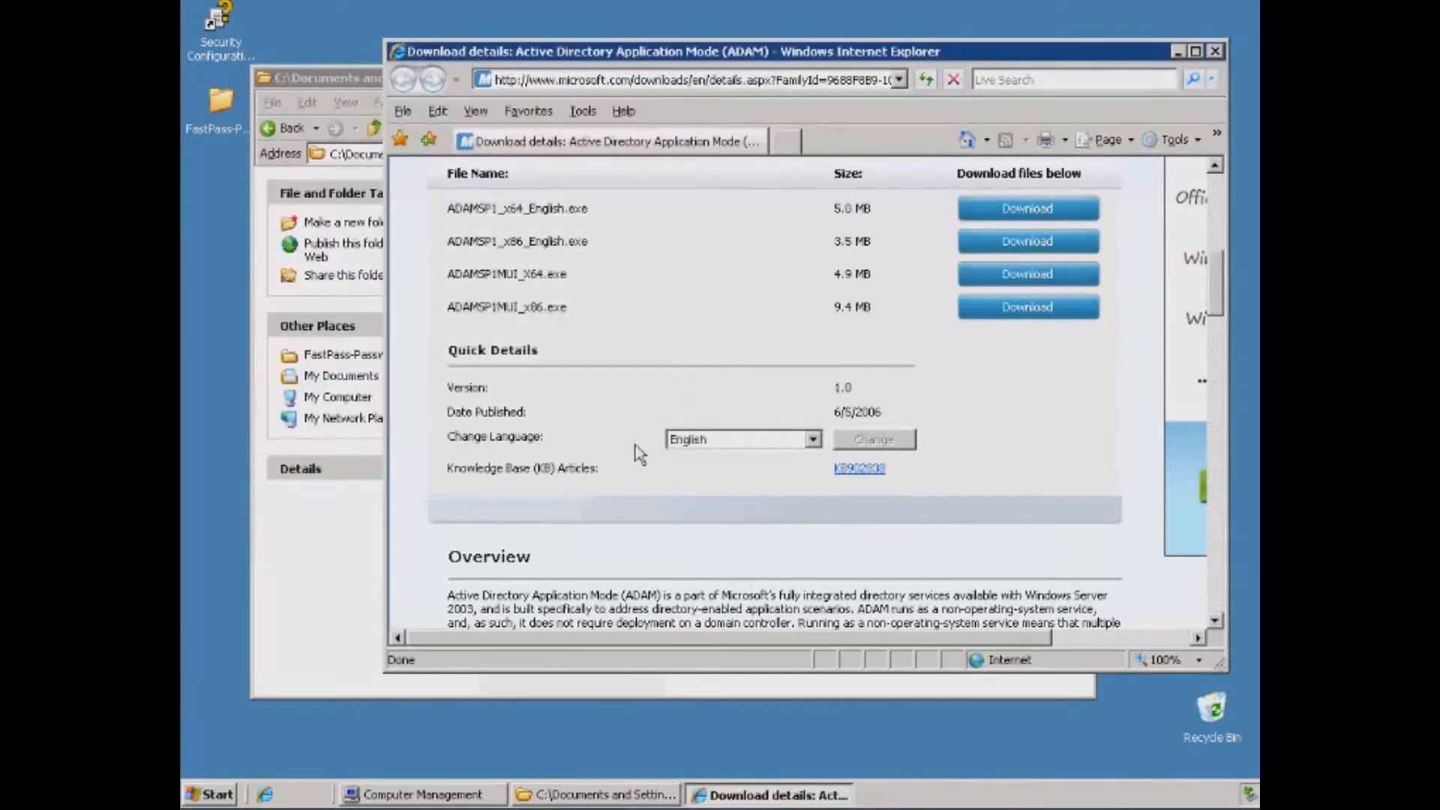
left_click(1224, 50)
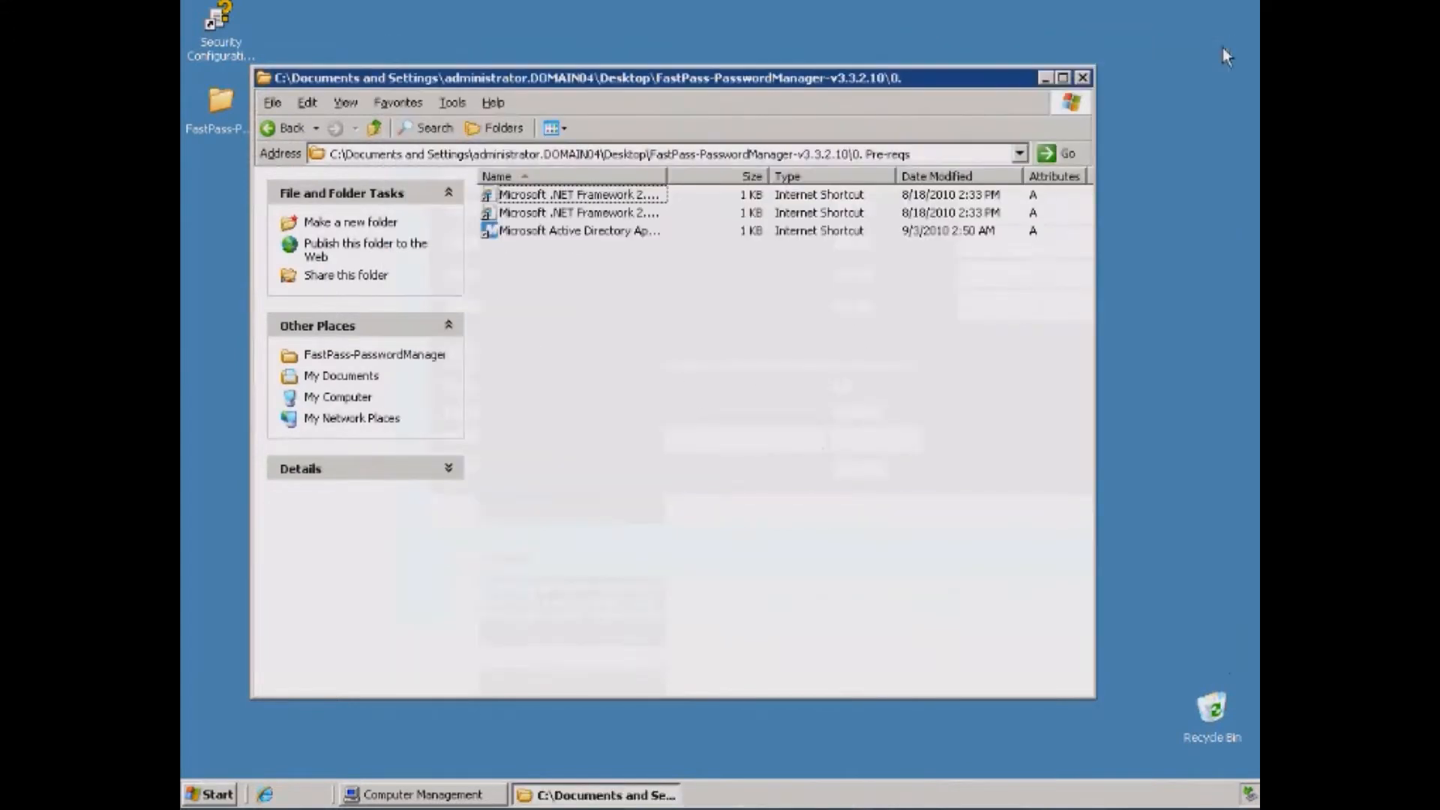
- Open the Microsoft .NET Framework 2.0 Service Pack 1 (x86) download shortcut, then download and run NetFx20SP1_x86.exe
left_click(602, 215)
left_click_drag(668, 175, 812, 177)
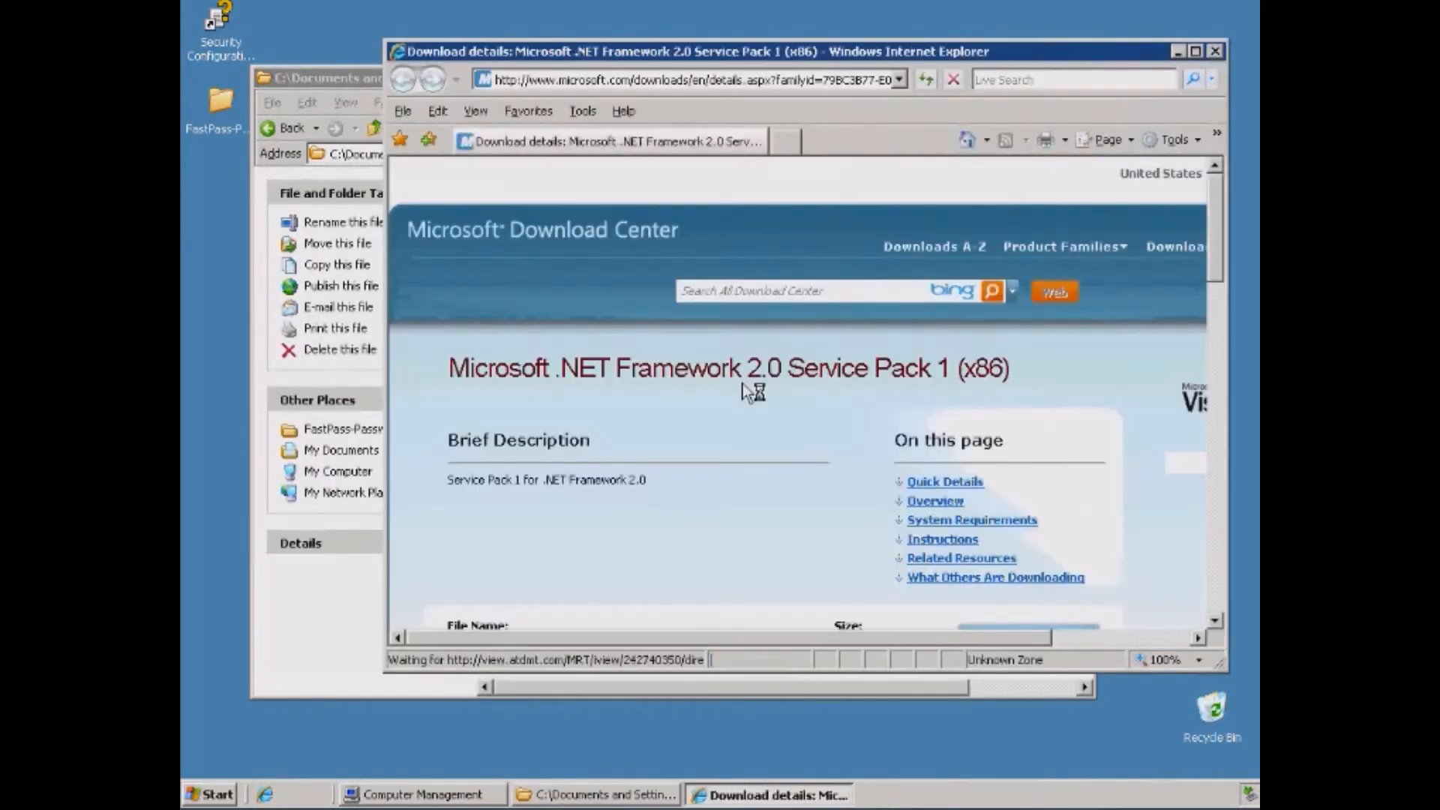
scroll(737, 405, "down", 2)
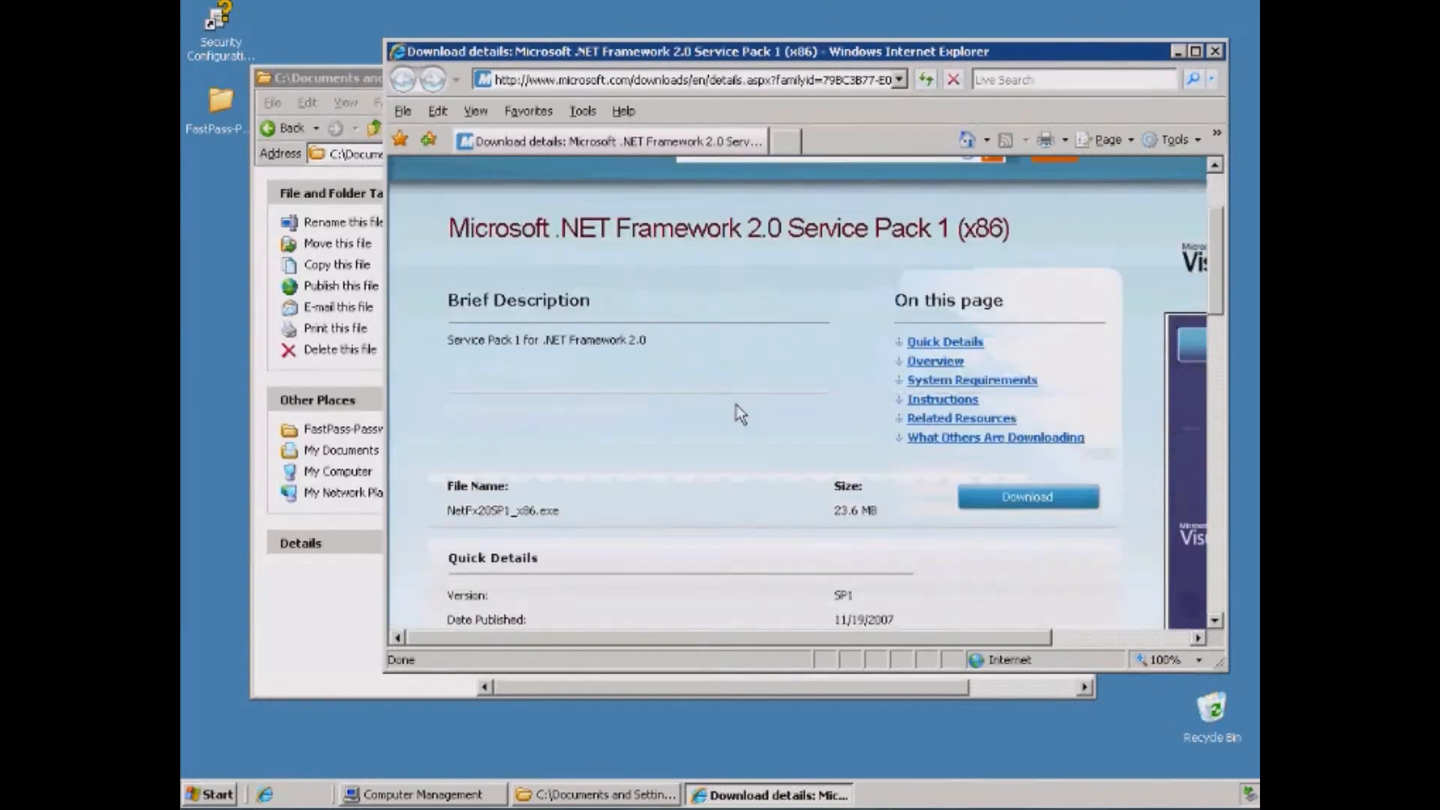
scroll(737, 405, "down", 1)
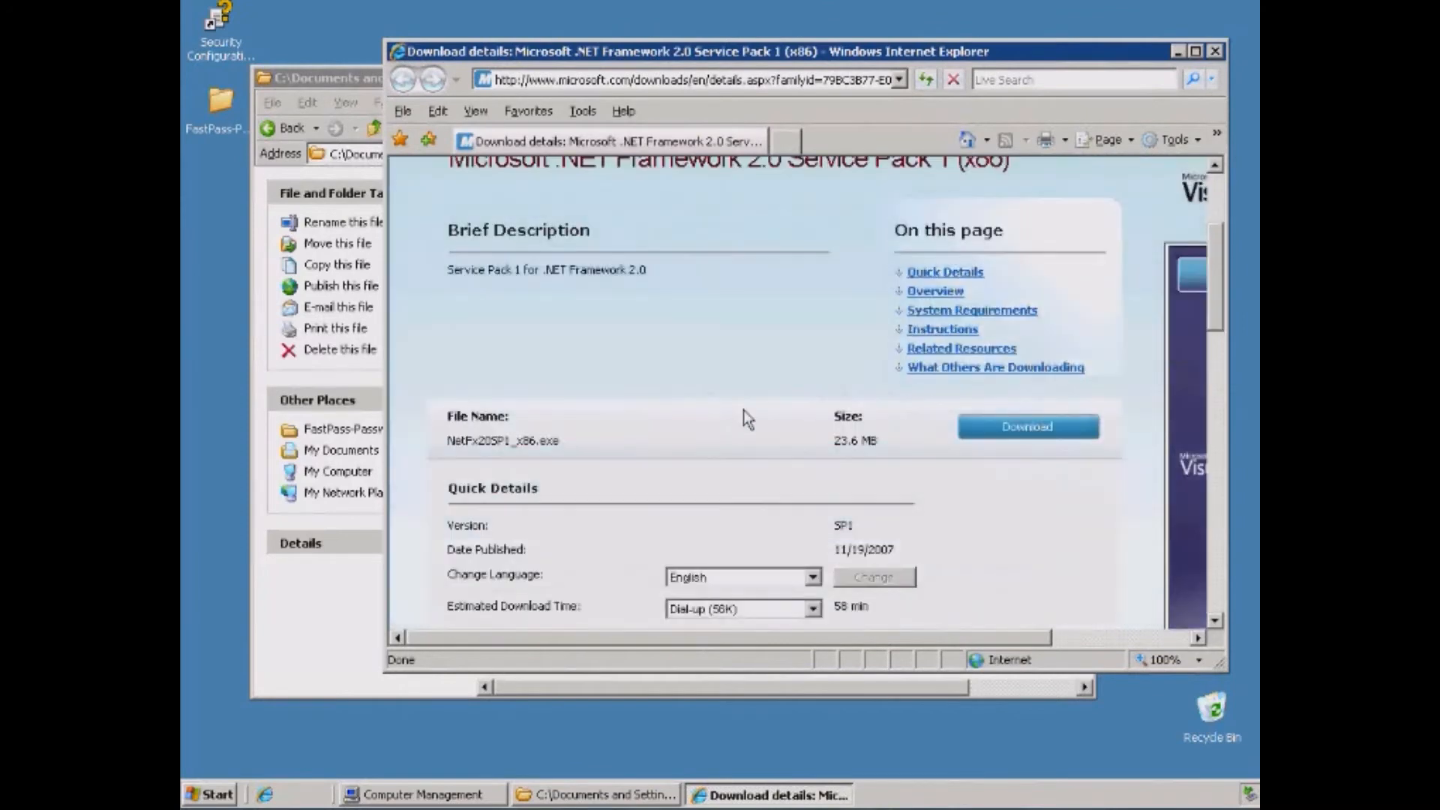
left_click(990, 436)
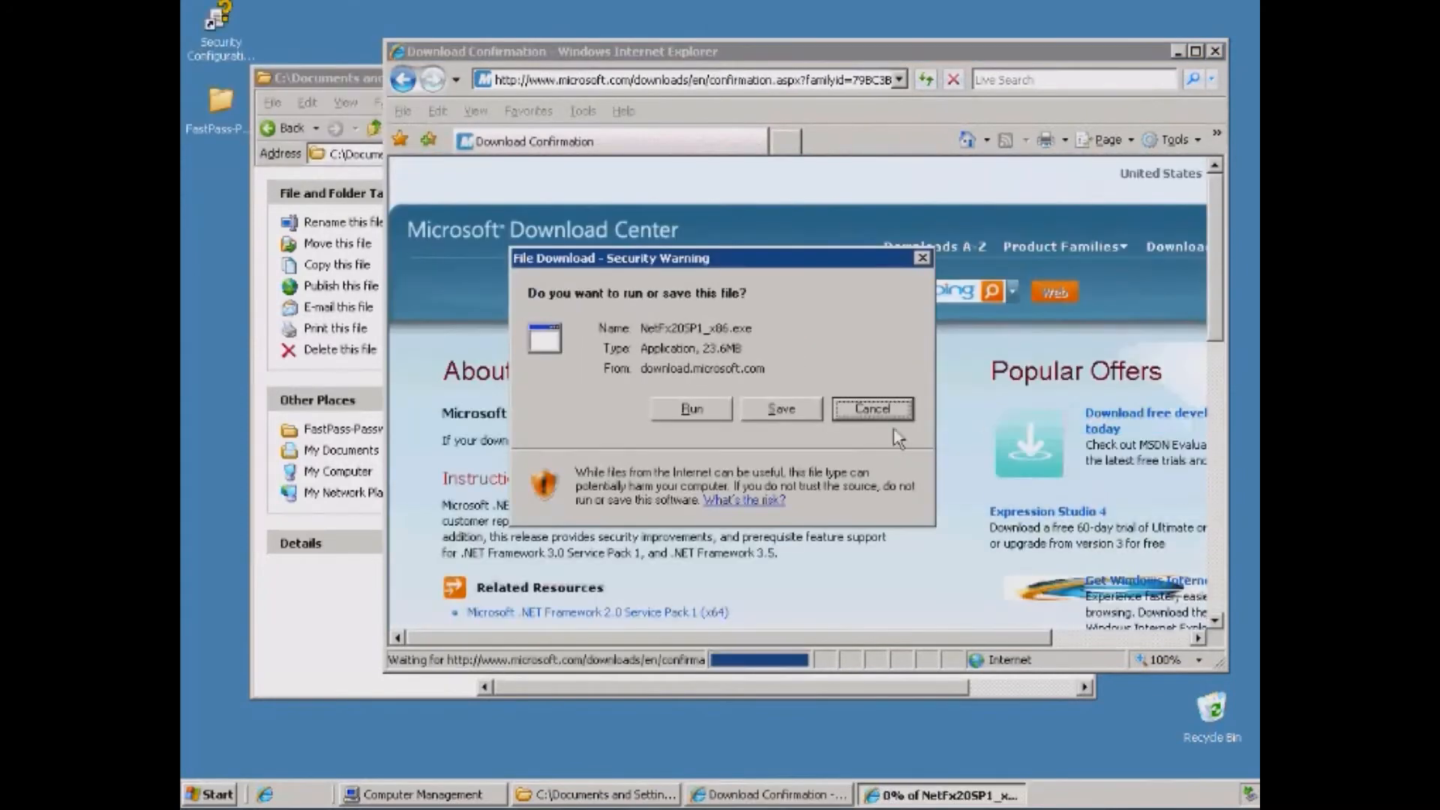
left_click(693, 411)
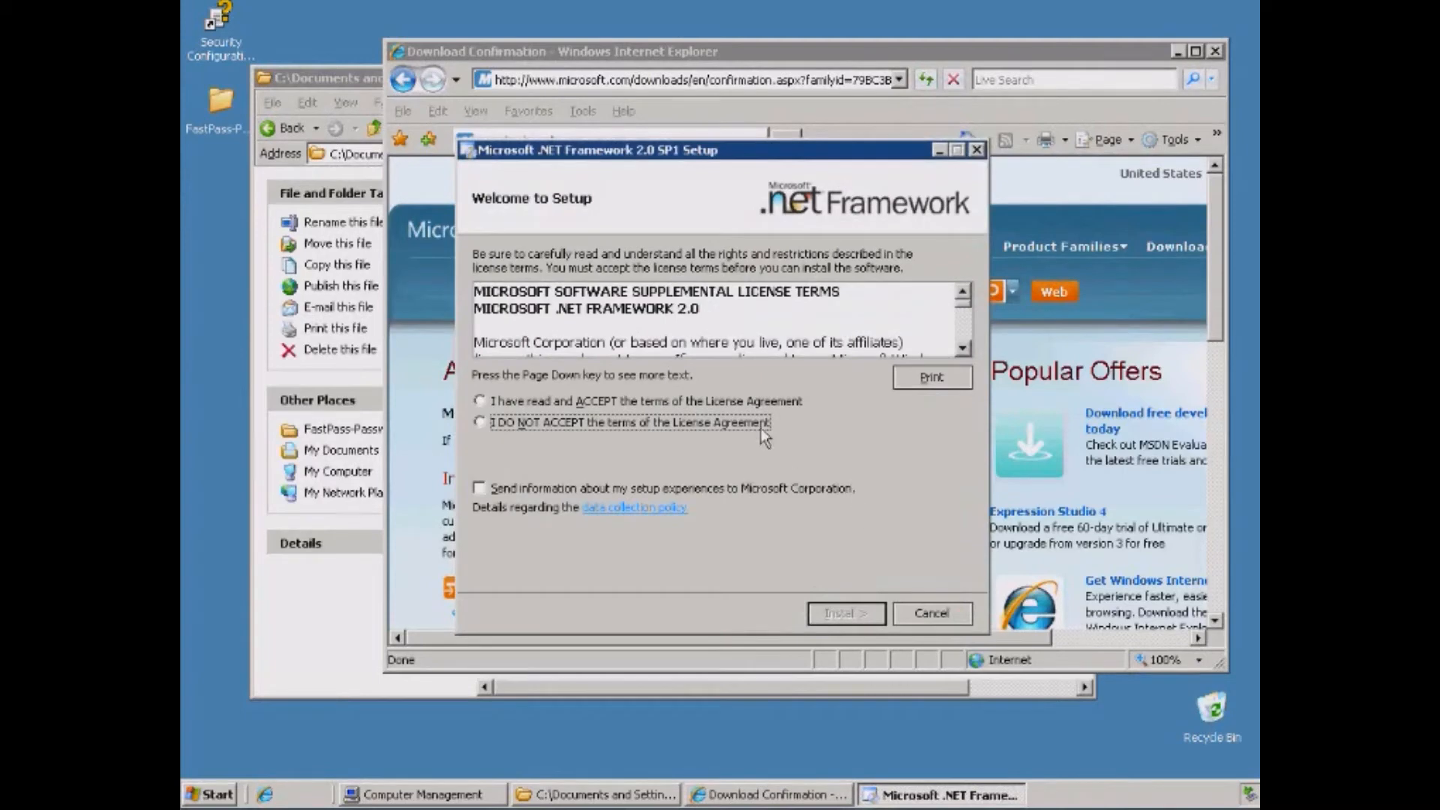
- Accept the license terms and install .NET Framework 2.0 SP1, closing the browser and retrying the application check before exiting setup
left_click(751, 405)
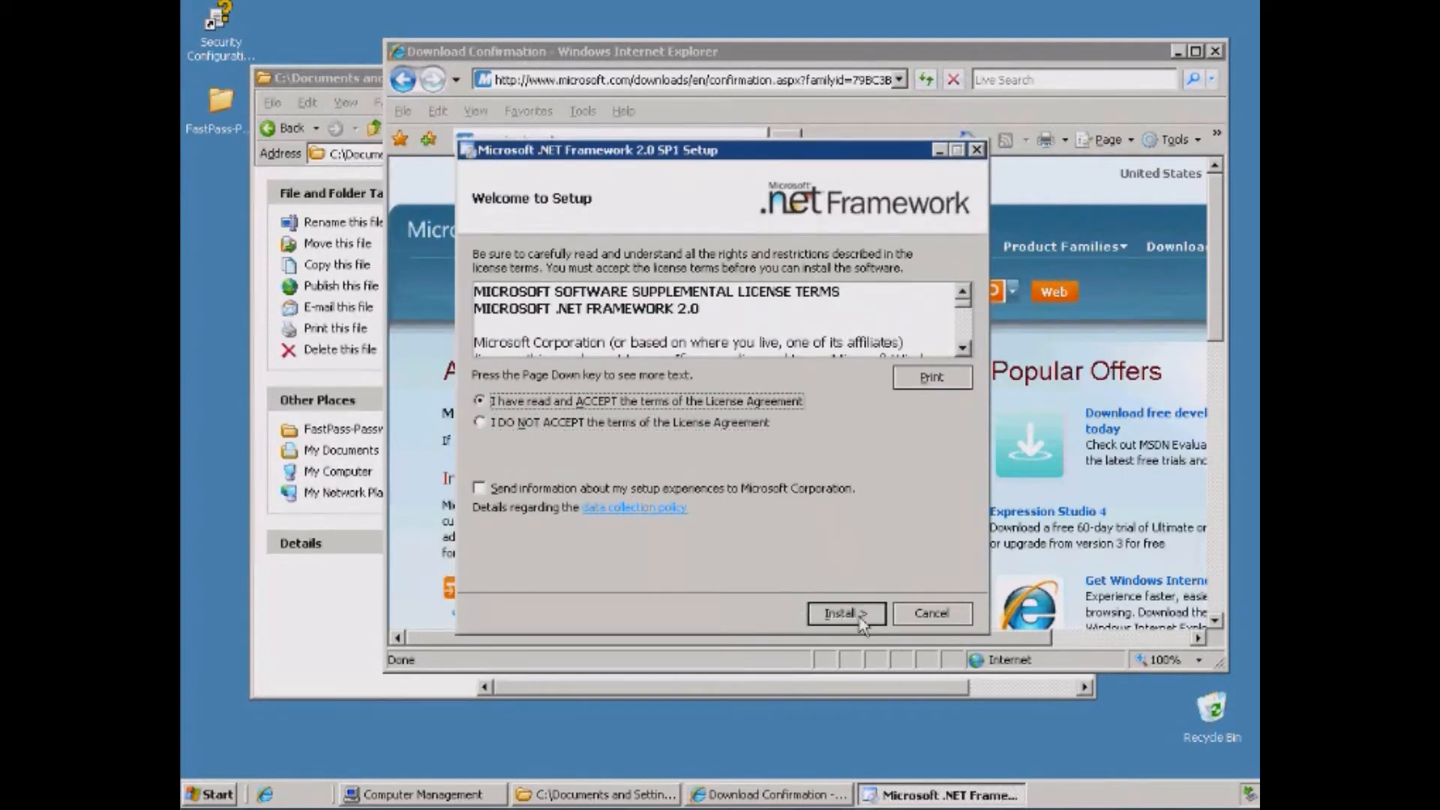
left_click(846, 613)
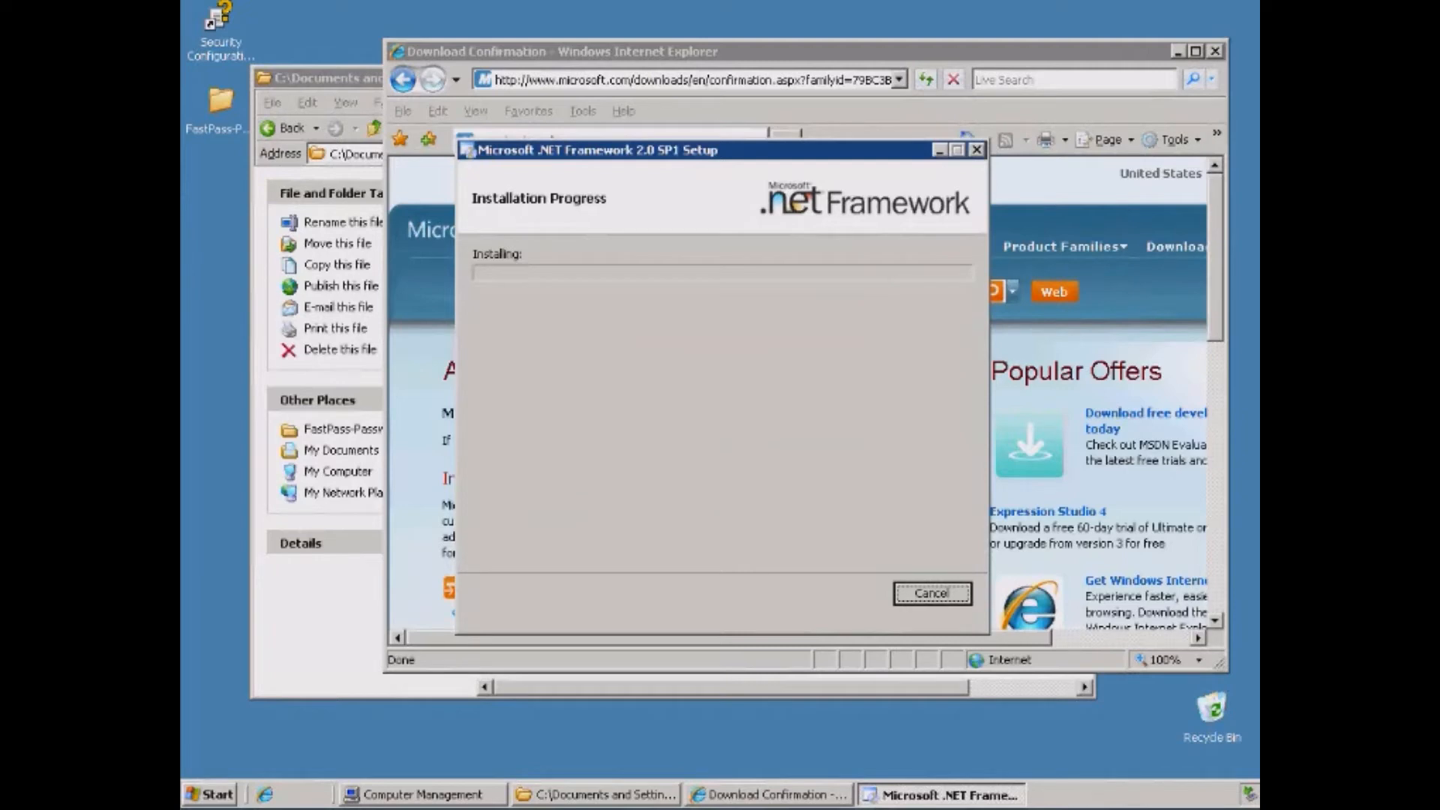
left_click(1216, 52)
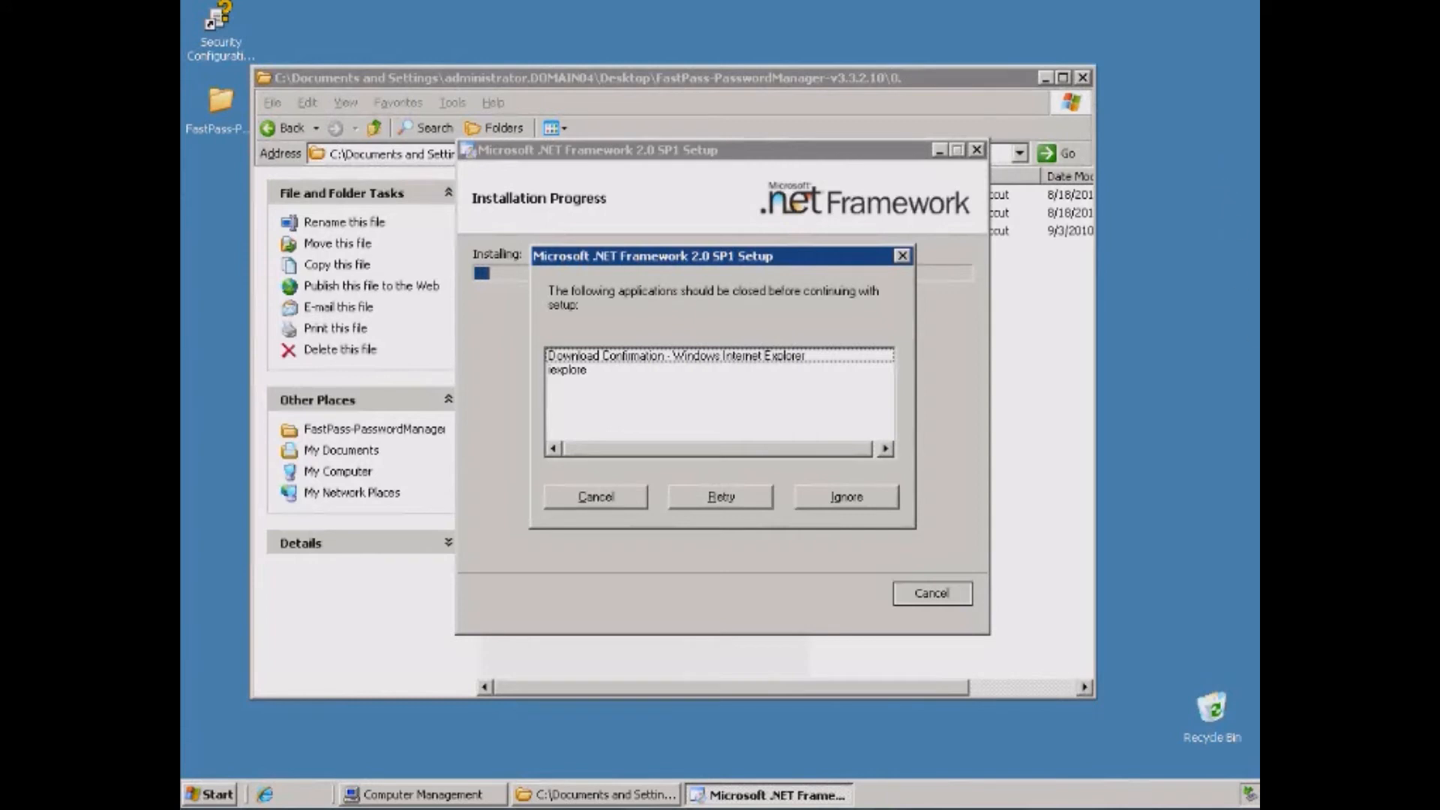
left_click(747, 497)
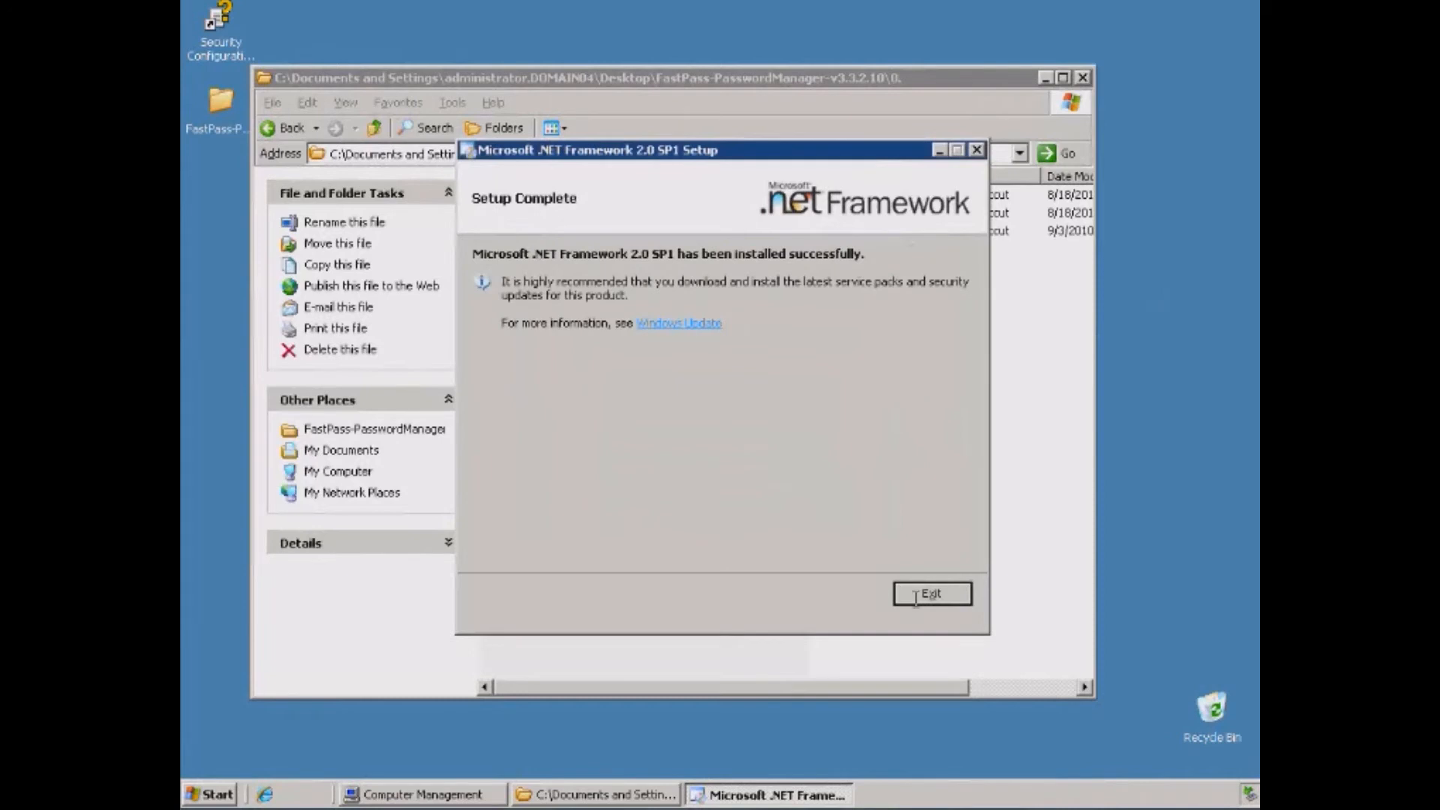
left_click(919, 593)
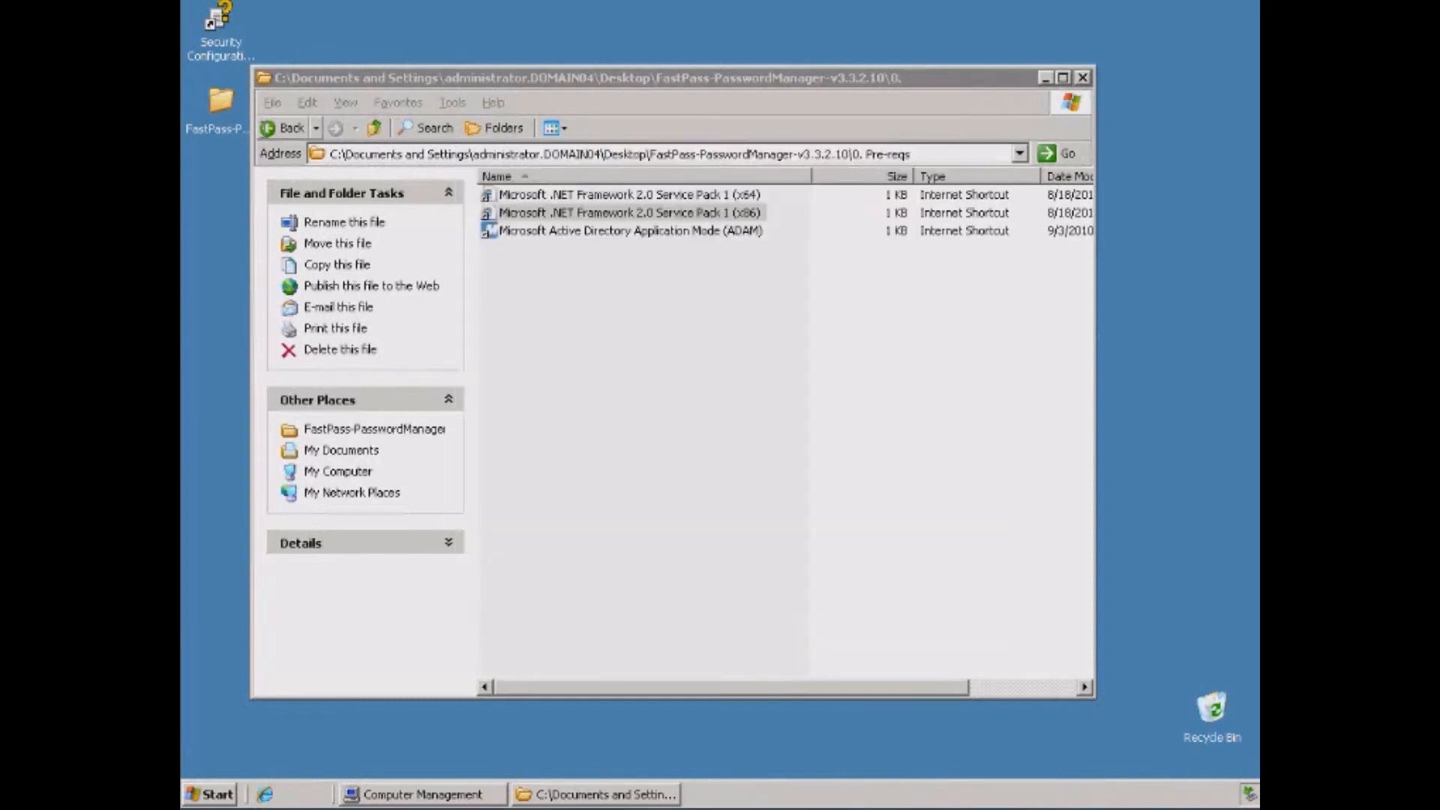
- Return to the FastPass-PasswordManager-v3.3.2.10 folder and start the Windows Components Wizard from Add or Remove Programs
left_click(270, 129)
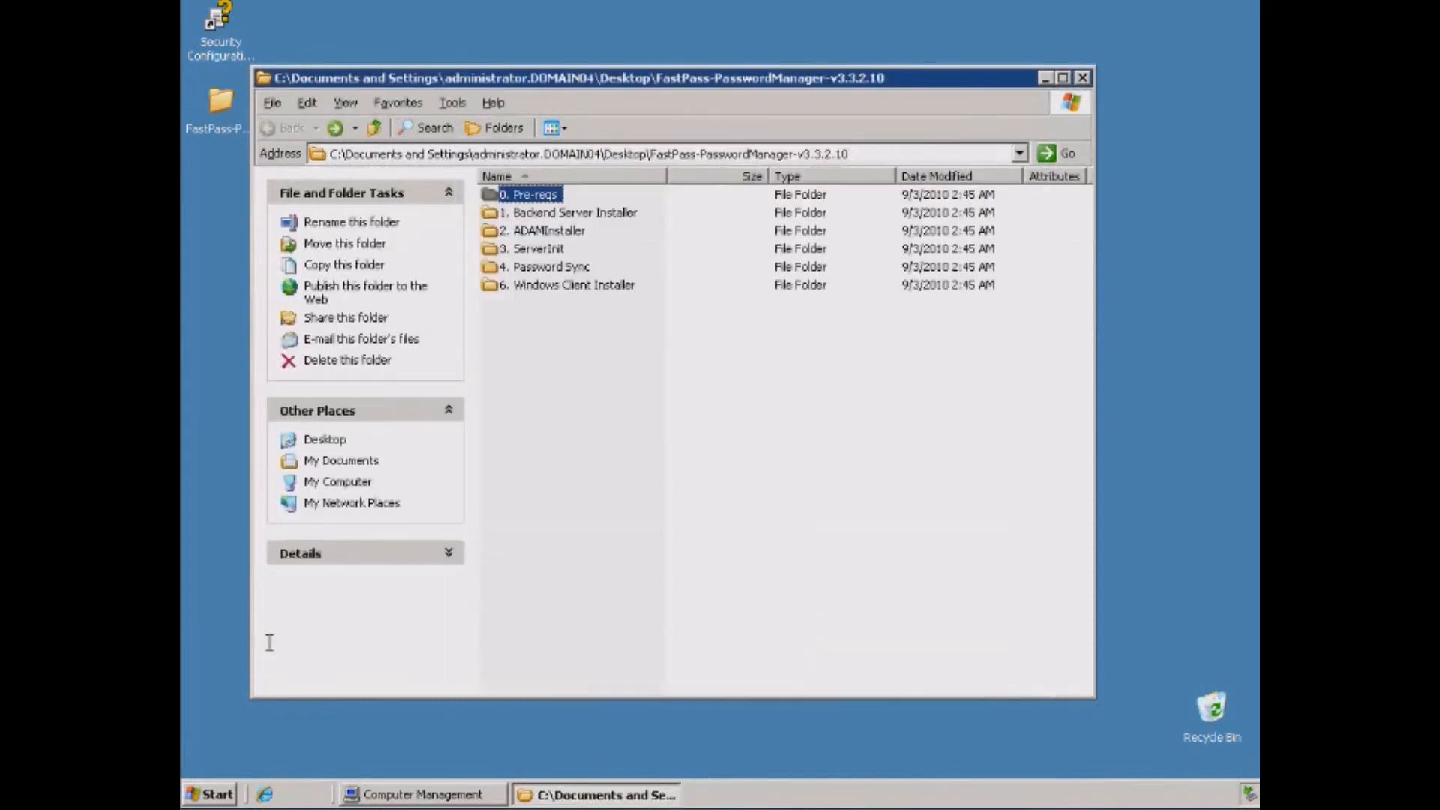
left_click(219, 792)
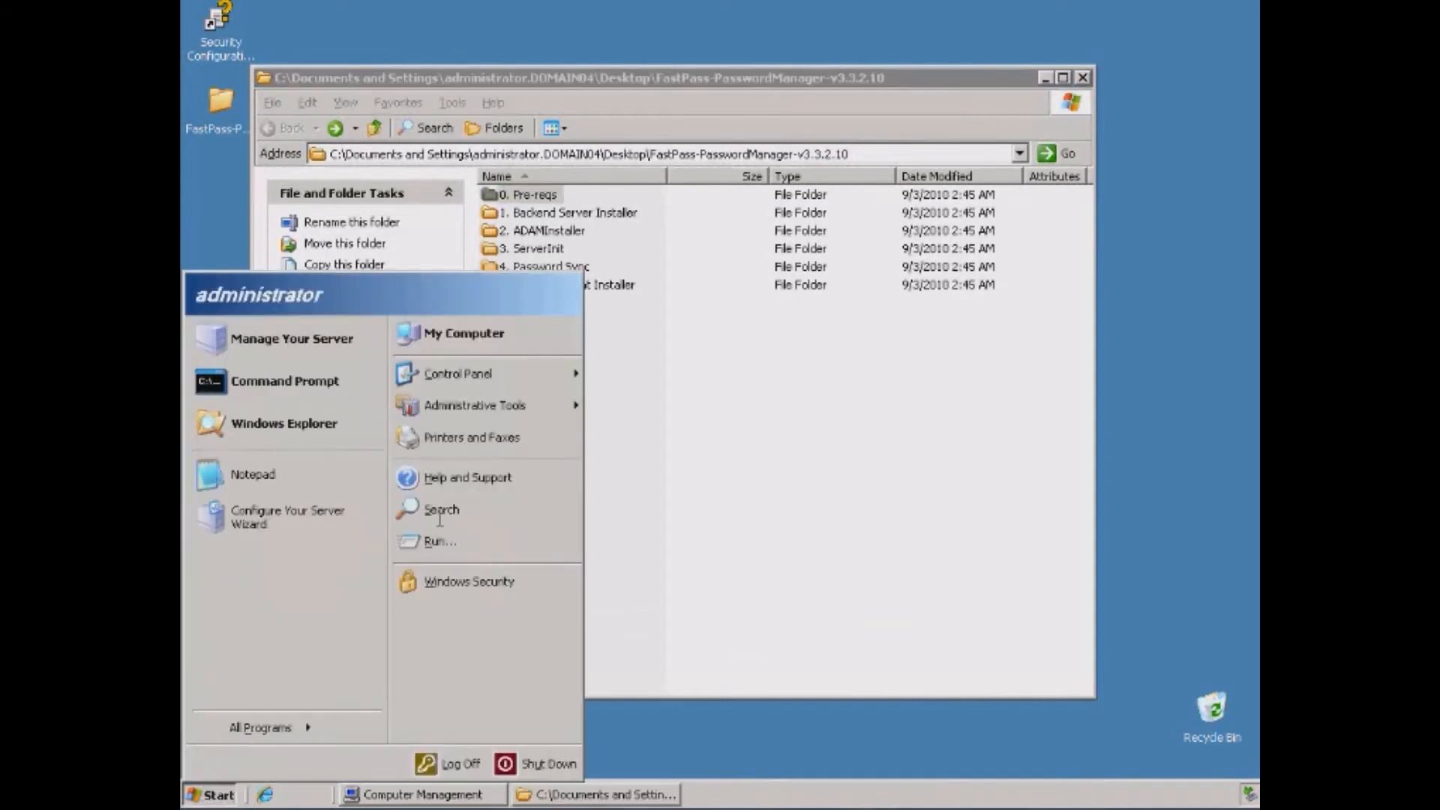
left_click(533, 374)
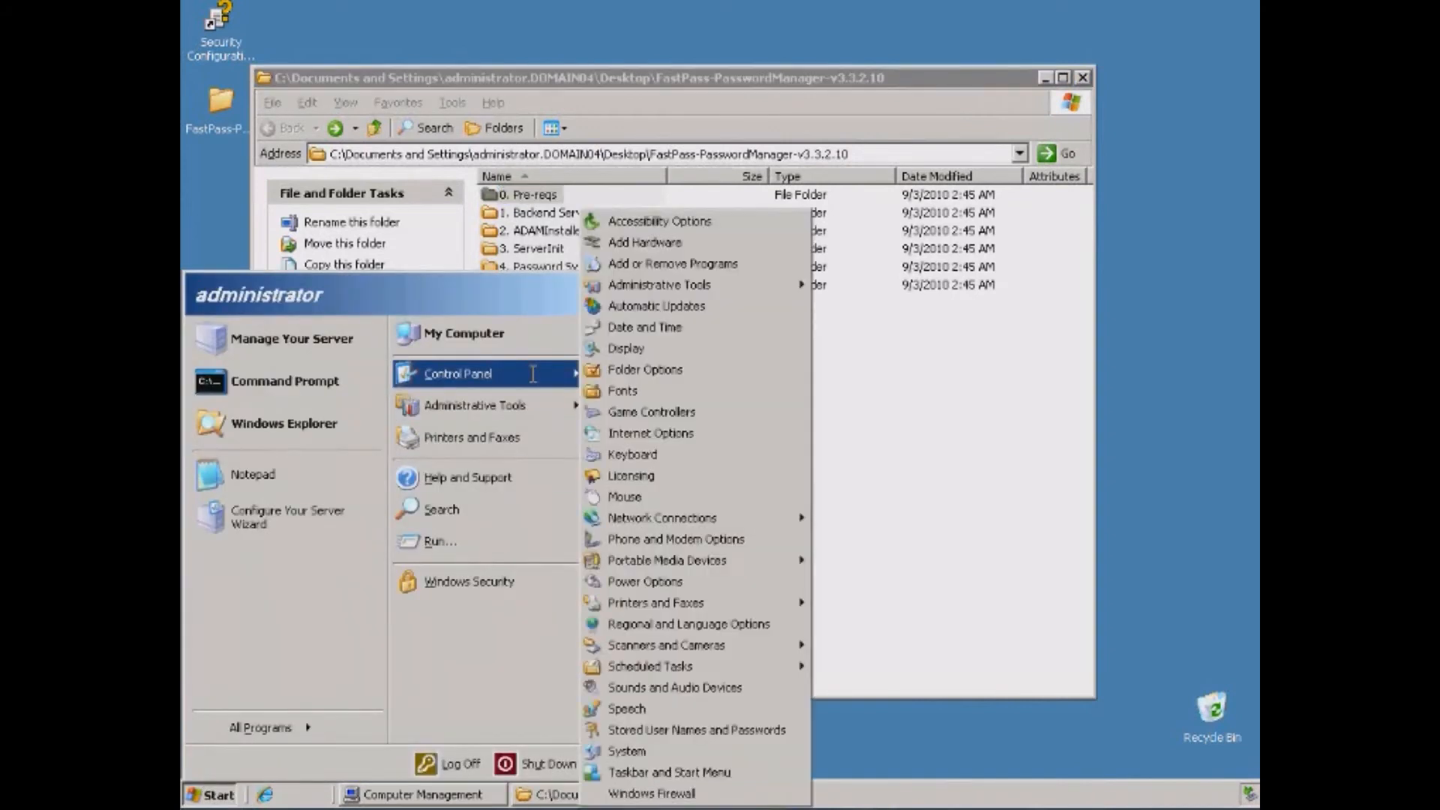
left_click(687, 264)
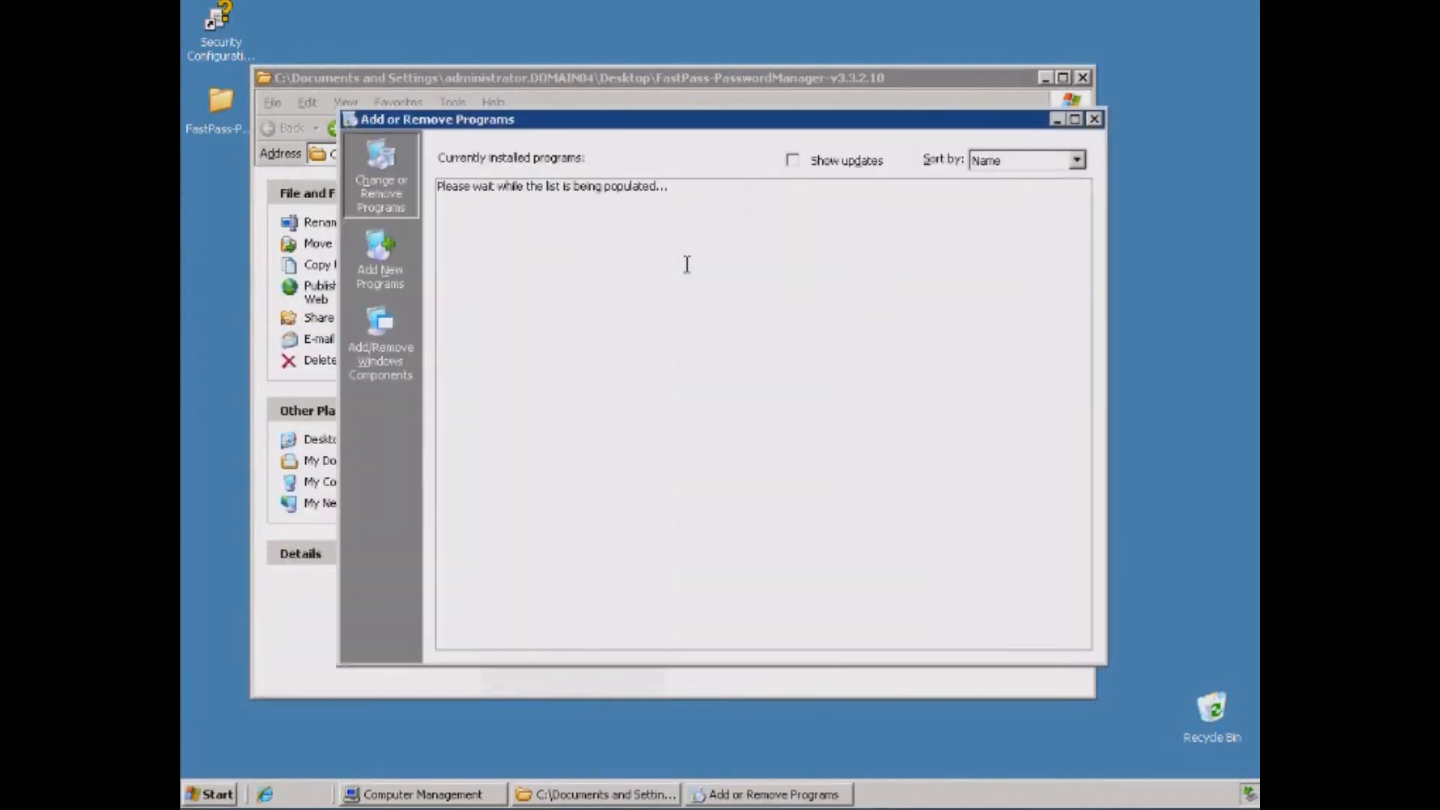
left_click(381, 345)
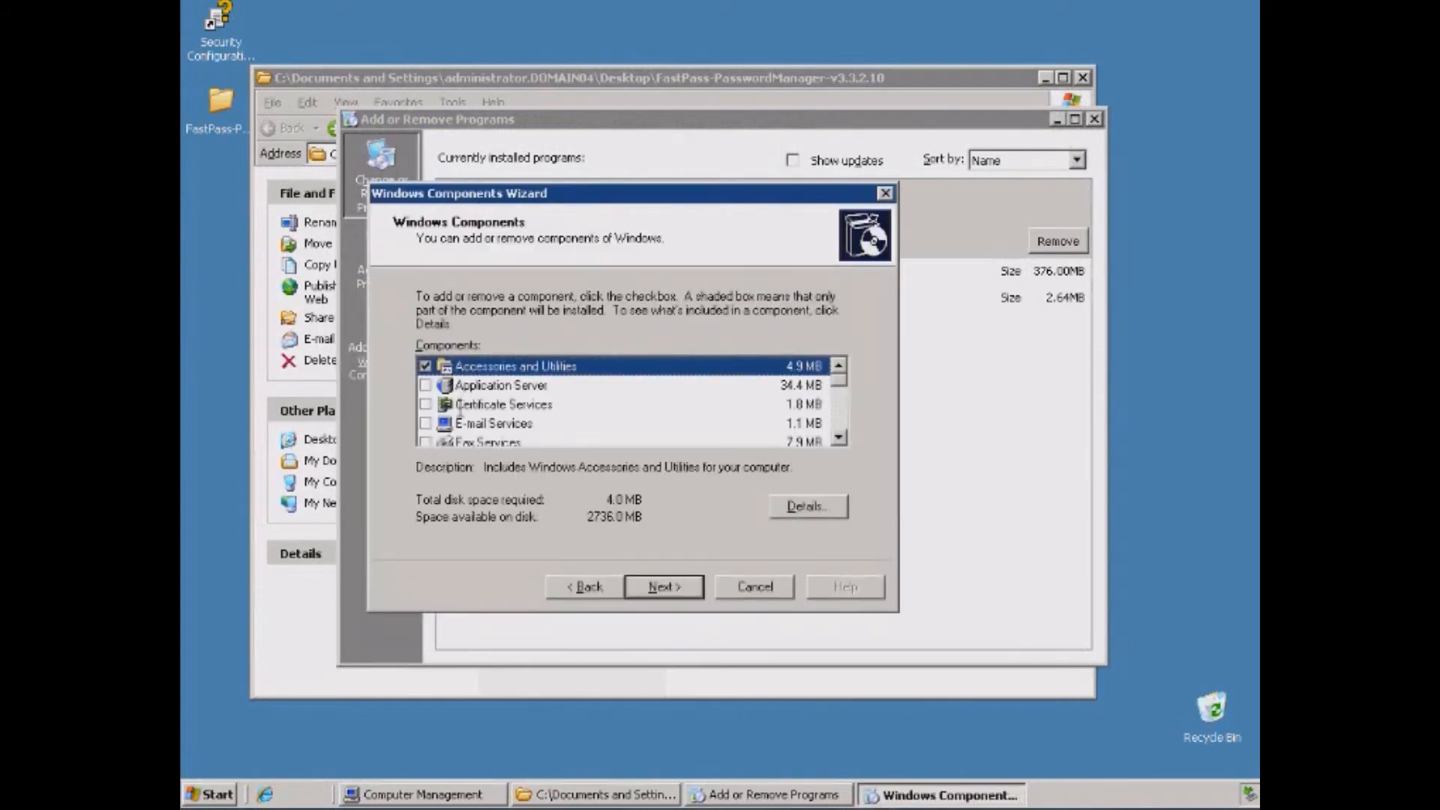
- Install the ASP.NET subcomponent of Application Server, finish the wizard, and close Add or Remove Programs
double_click(524, 387)
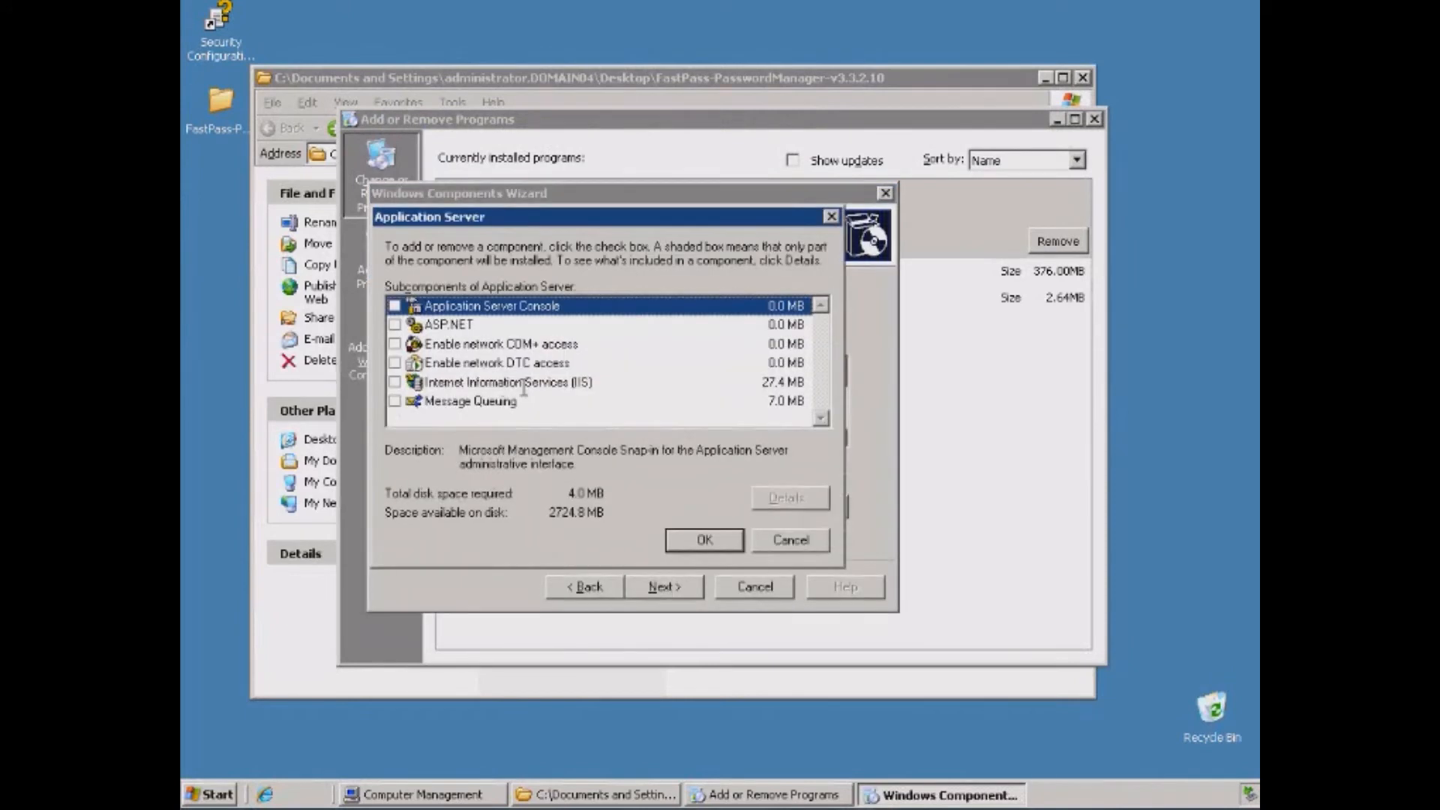
left_click(395, 325)
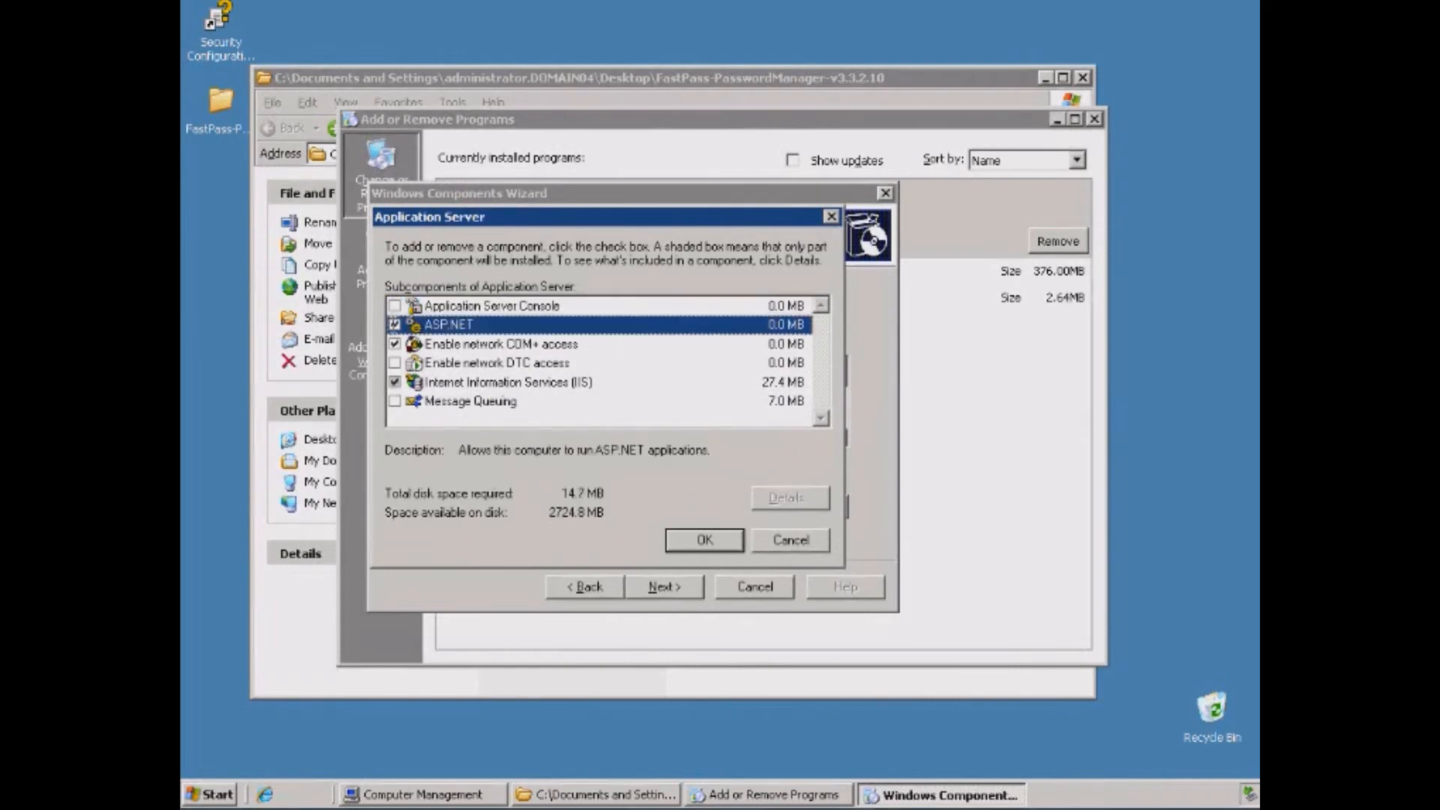
left_click(731, 542)
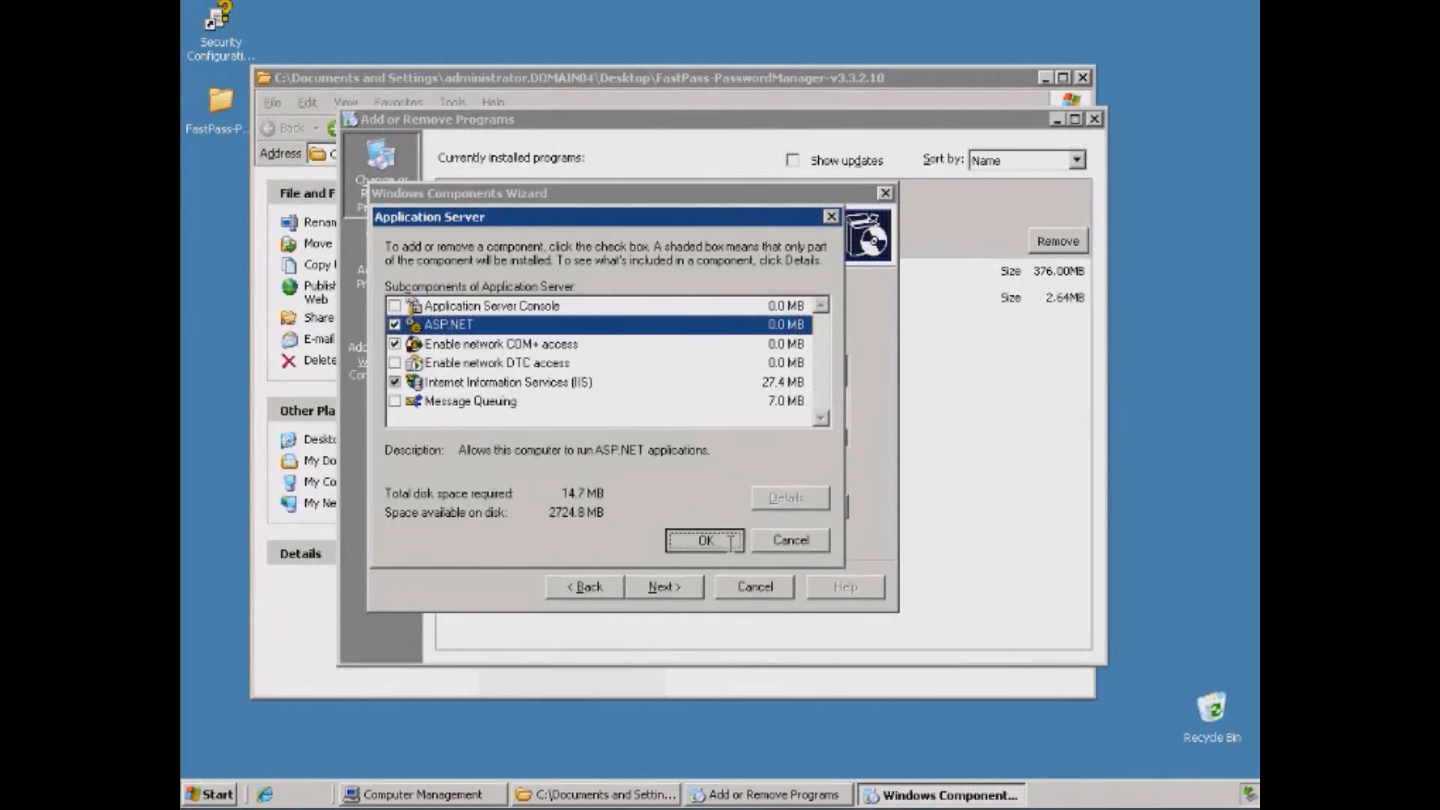
left_click(680, 582)
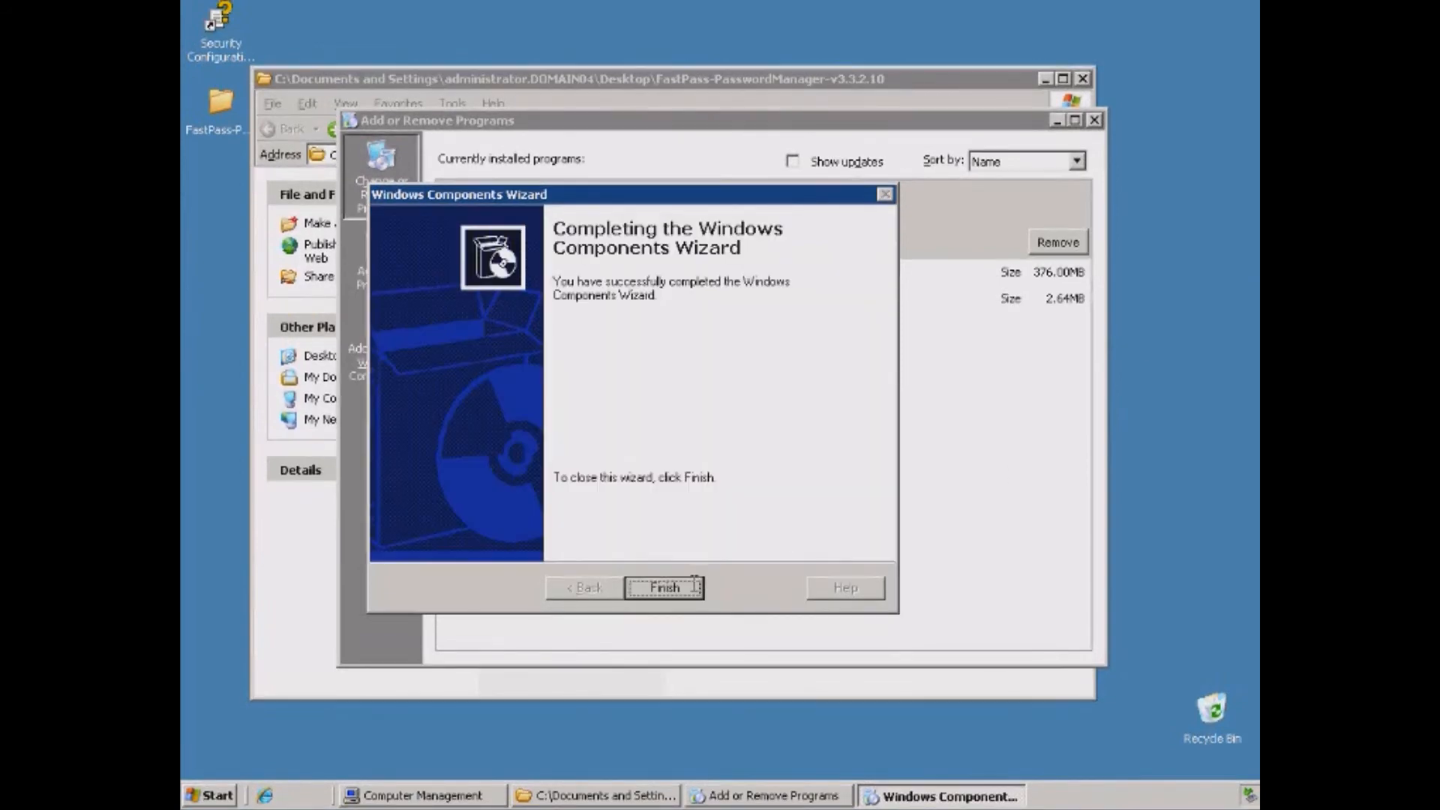
left_click(694, 583)
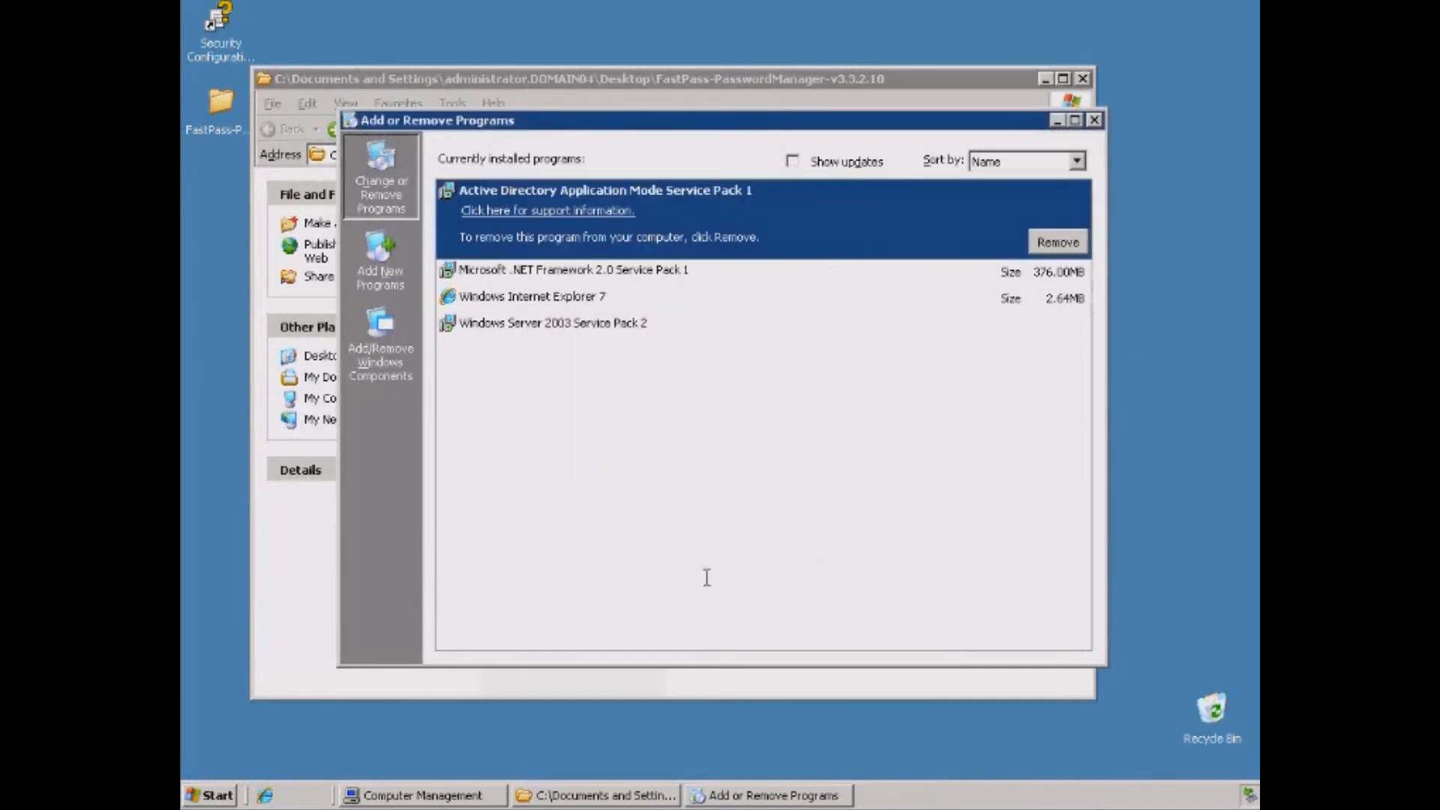
left_click(1094, 120)
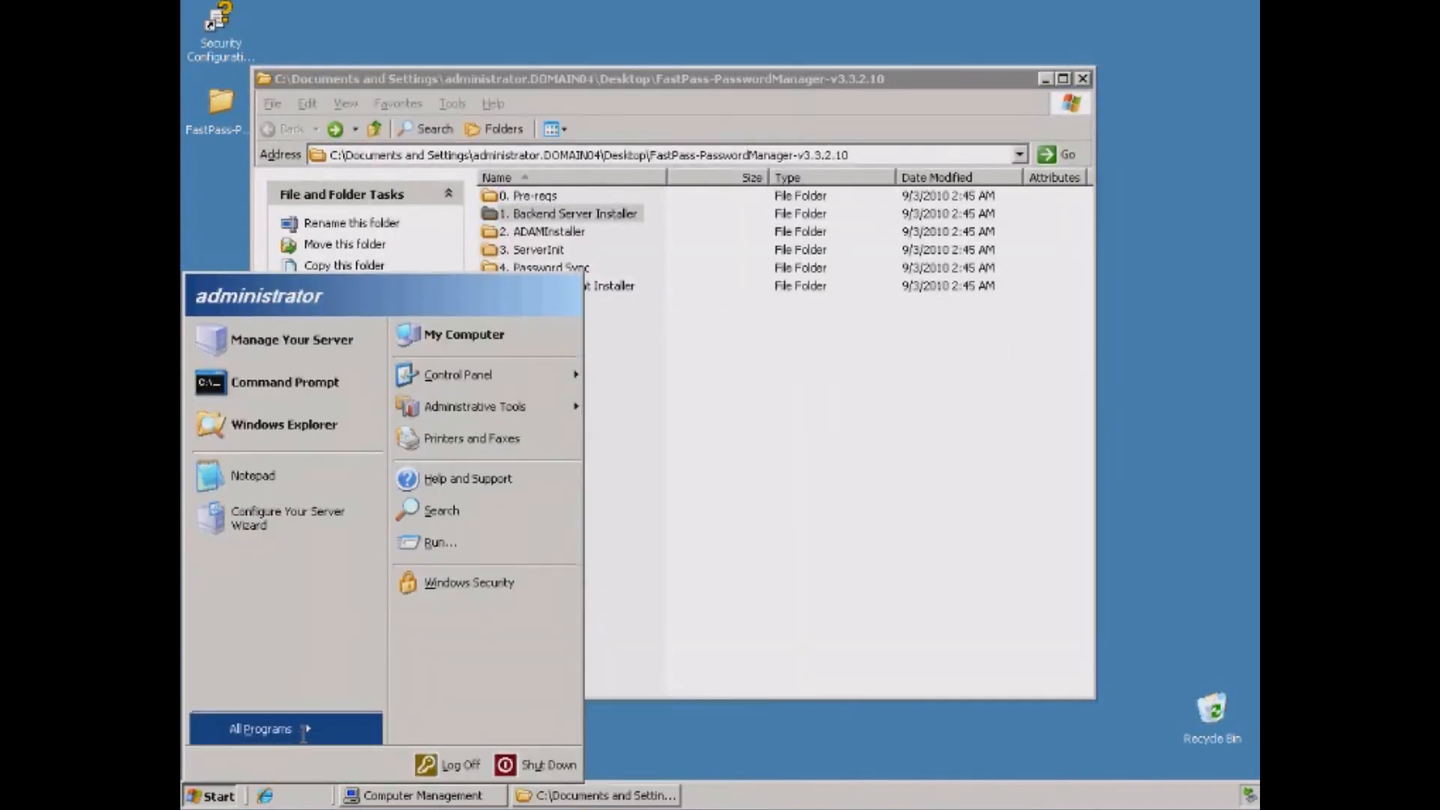
- Start creating an ADAM instance and name it FastPassAdam
mouse_move(304, 734)
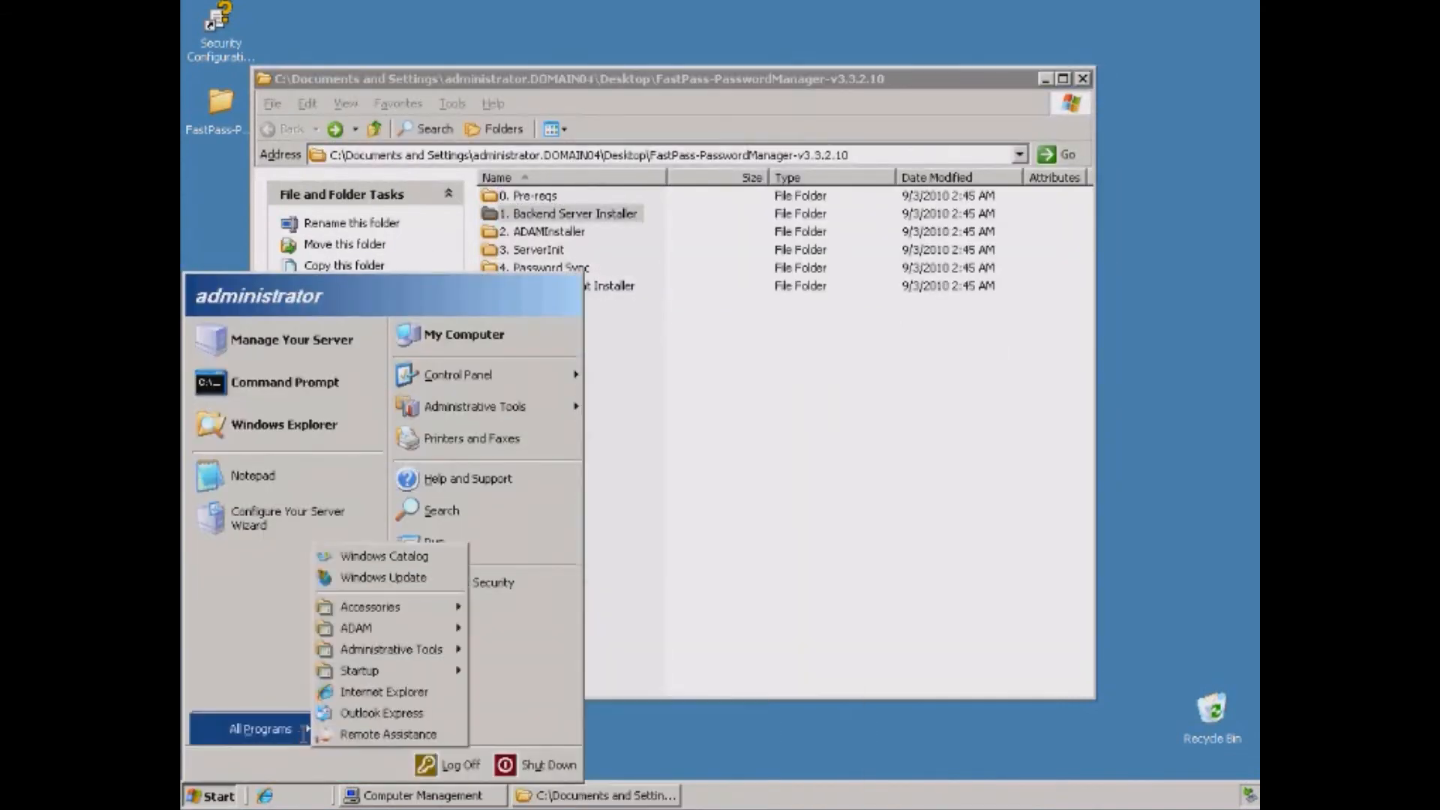
mouse_move(432, 628)
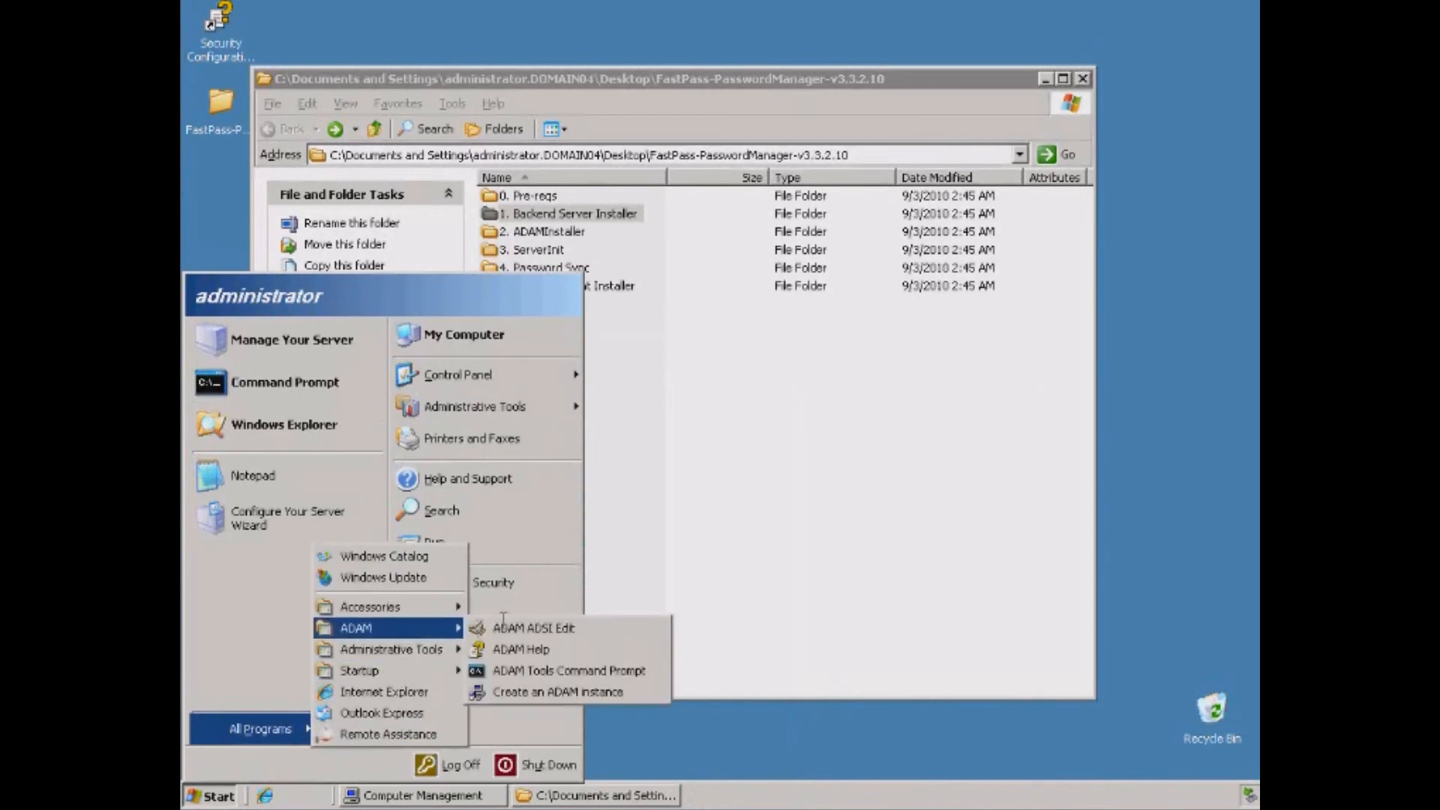
left_click(519, 689)
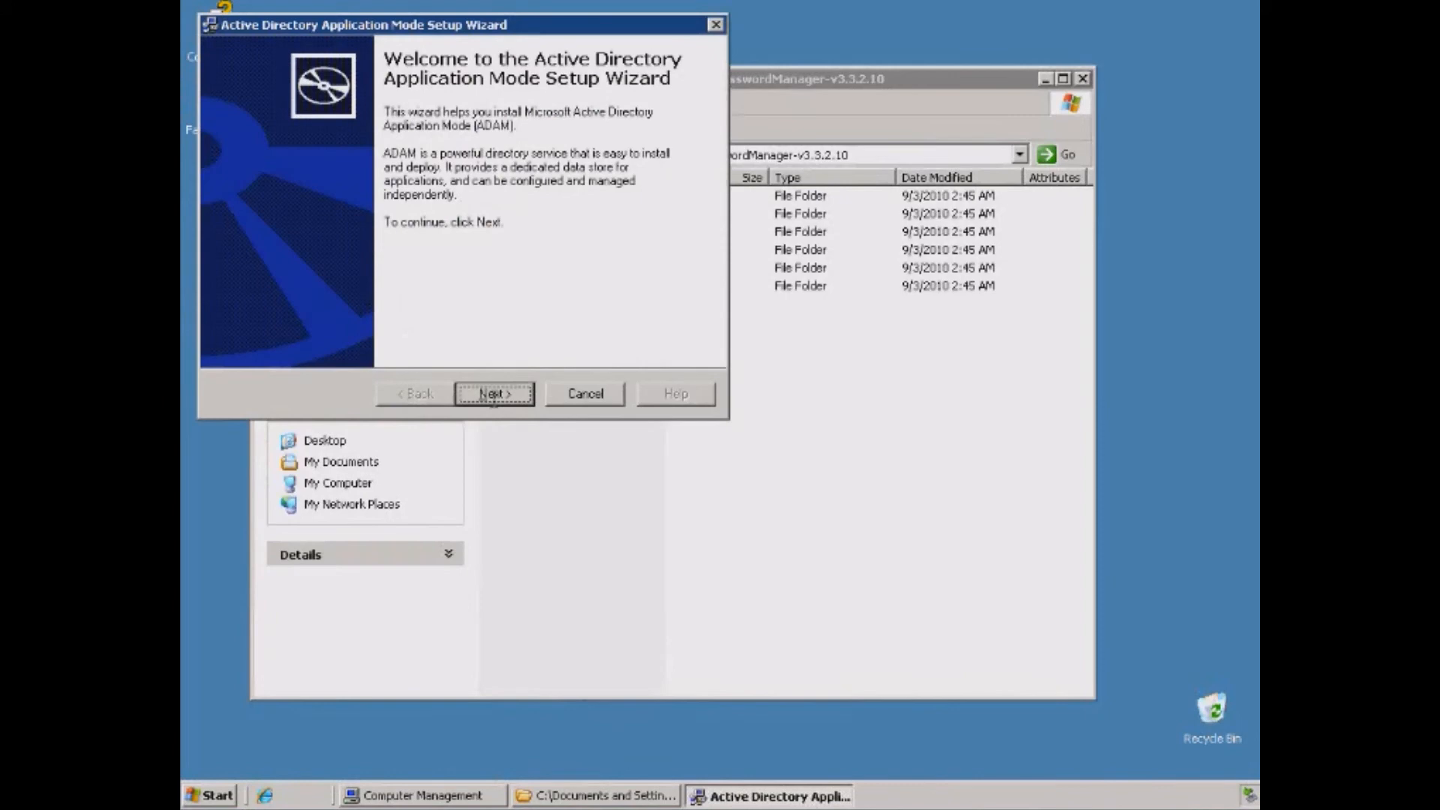
left_click(494, 396)
left_click(494, 396)
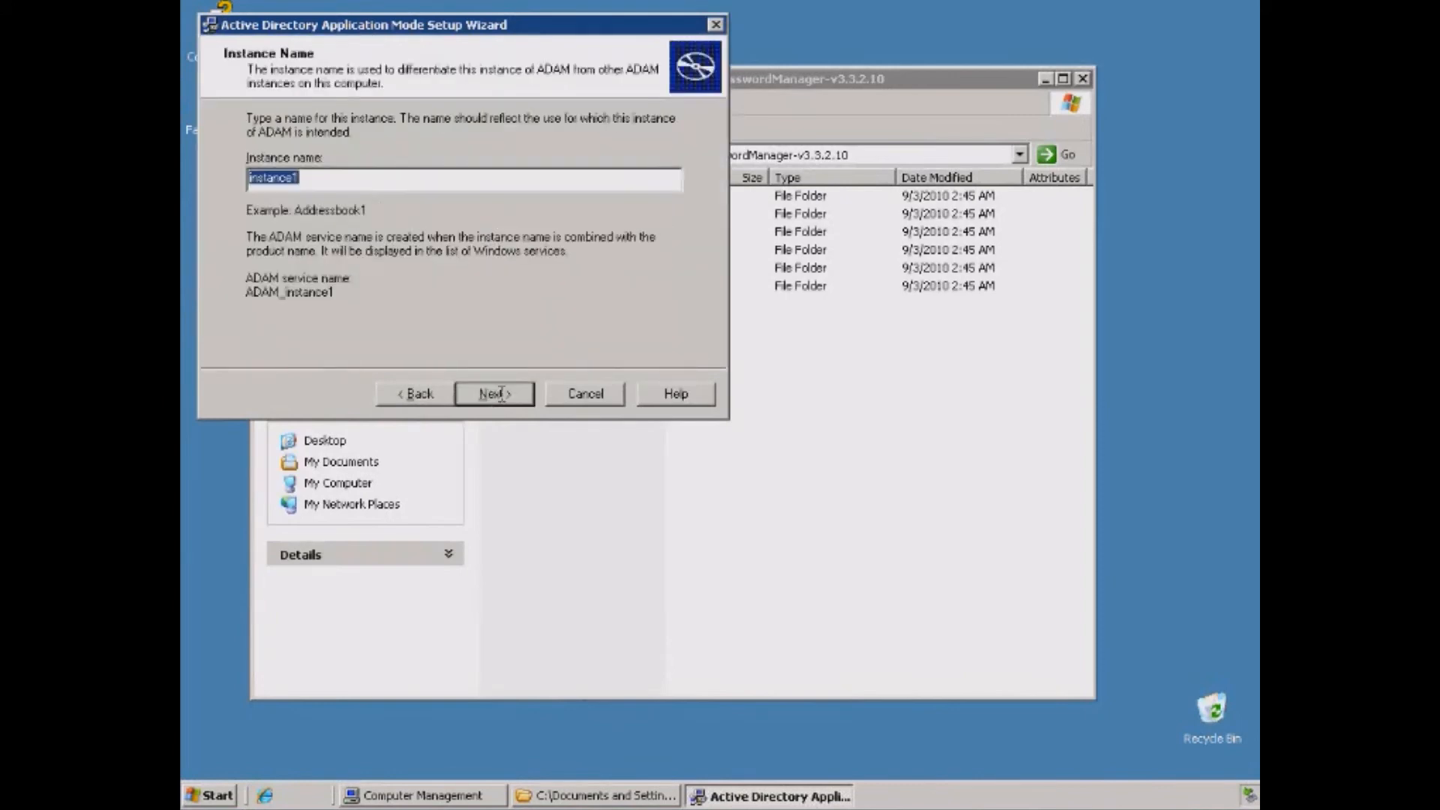
type("FastPassAda")
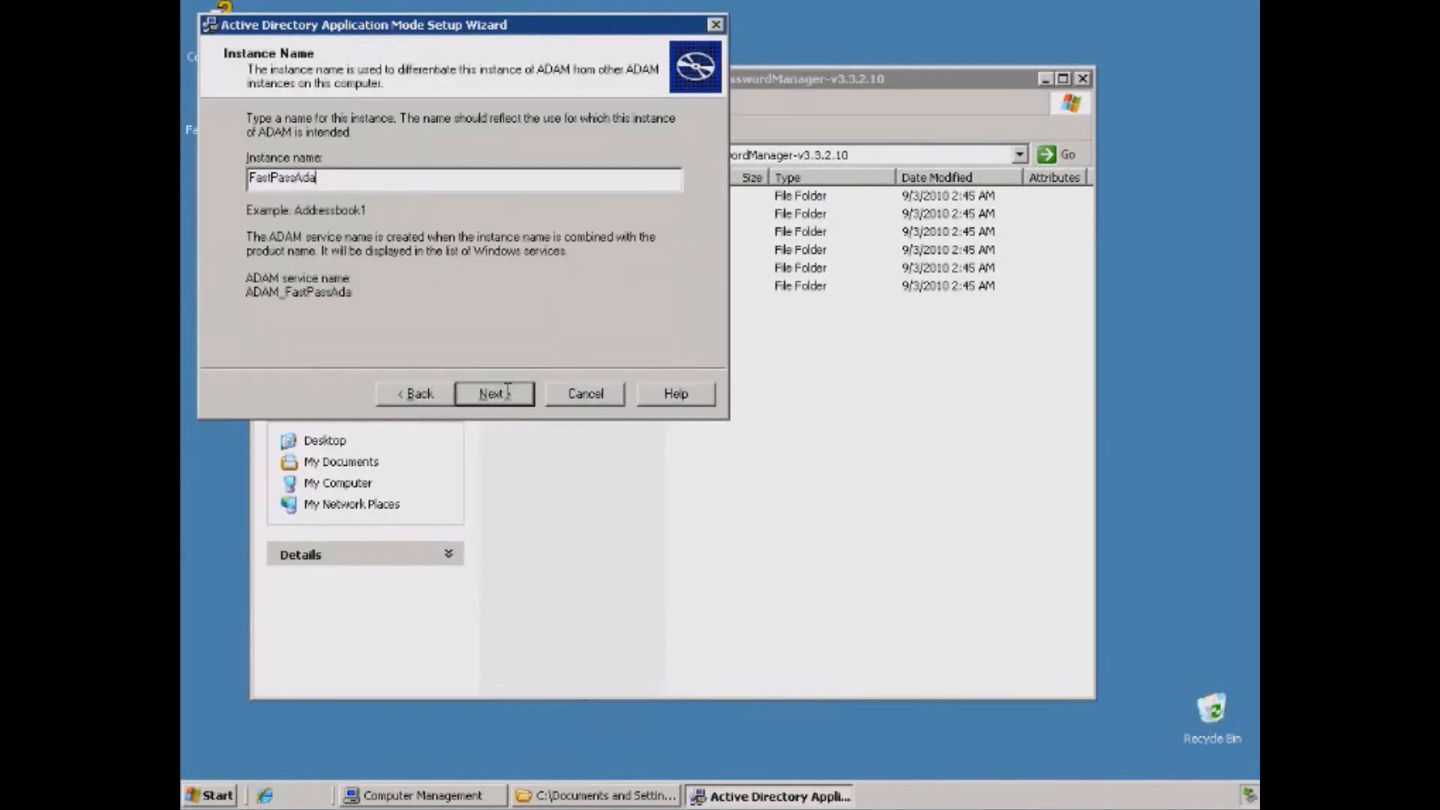
left_click(508, 390)
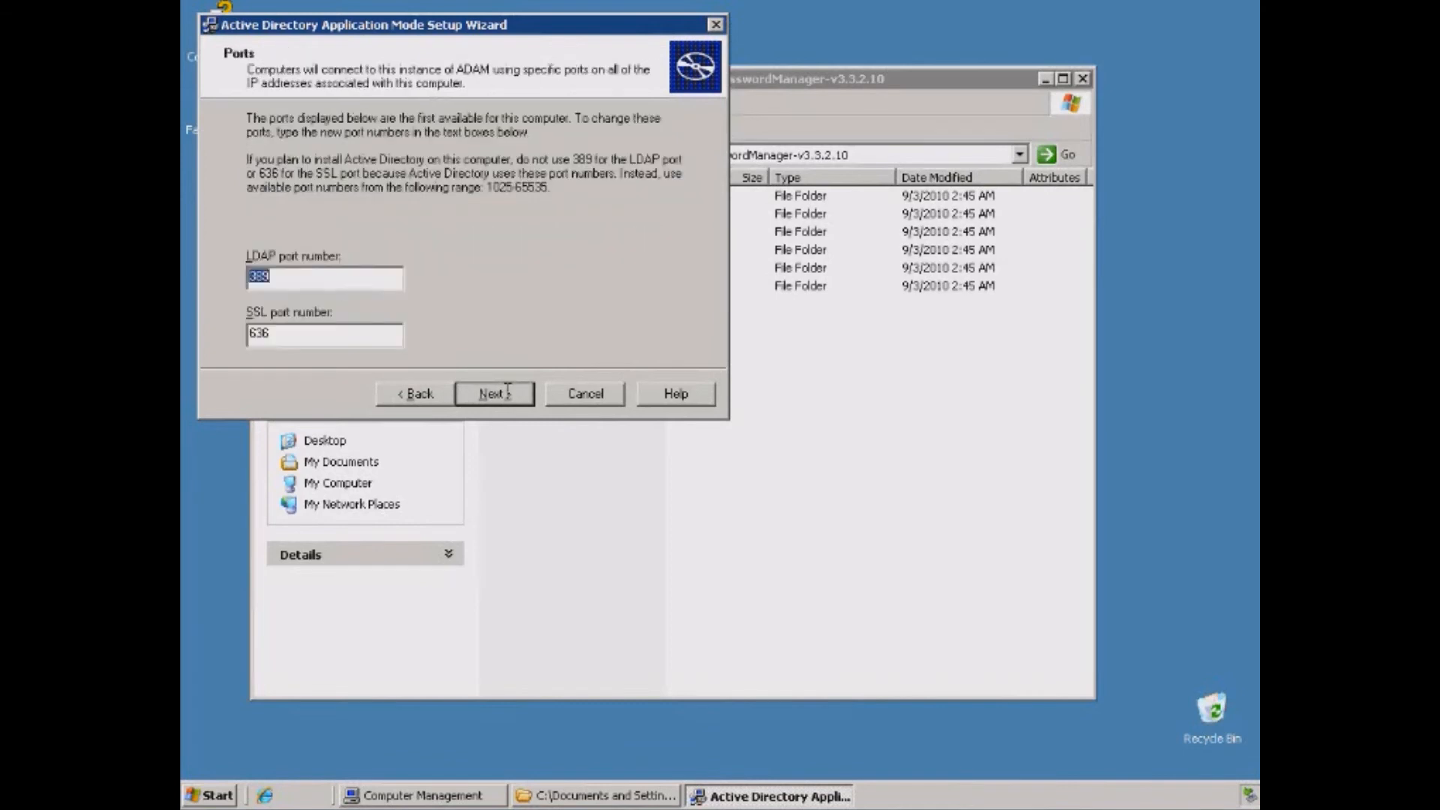
- Set the instance's LDAP port to 50000 and its SSL port to 50001
type("50000")
key("Tab")
type("50001")
left_click(507, 391)
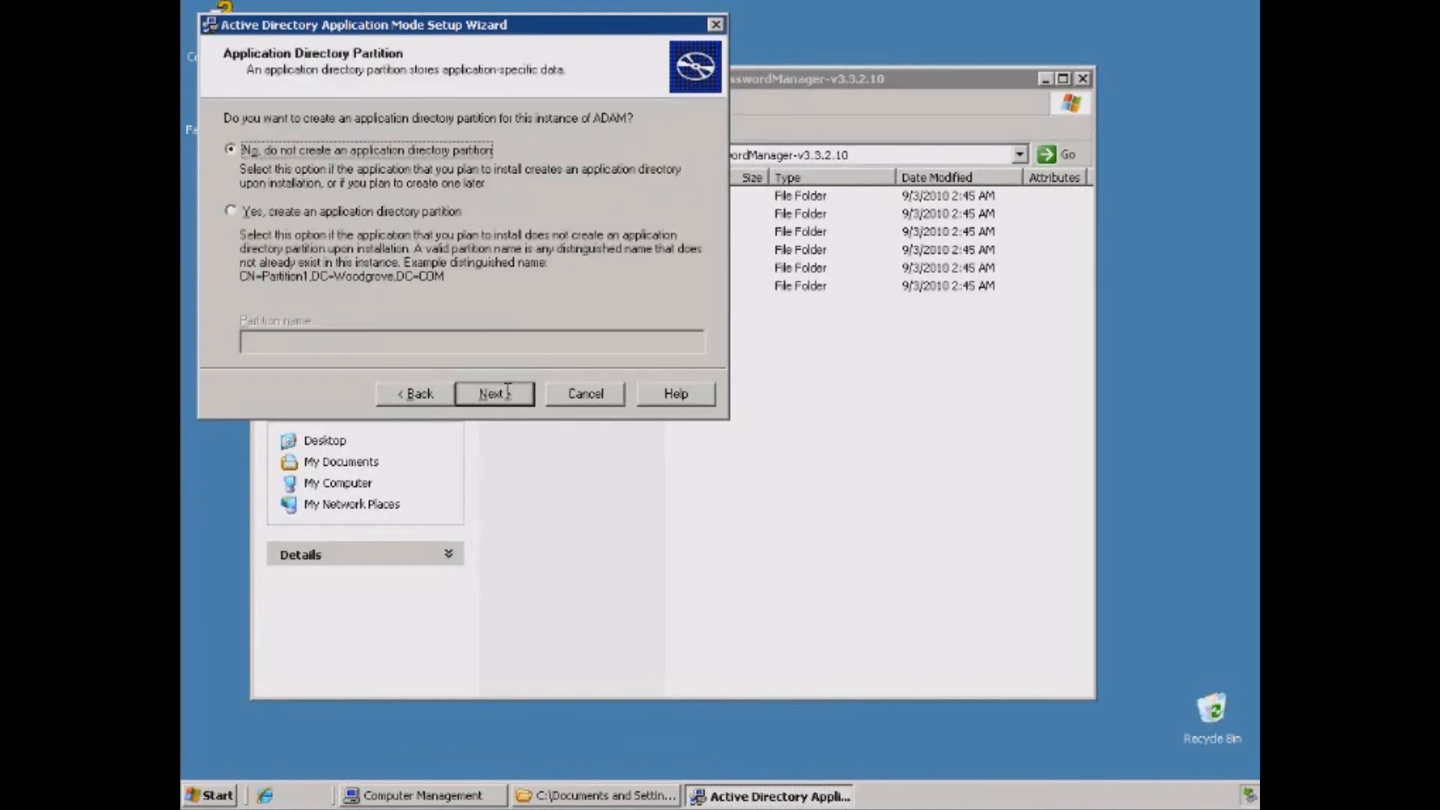
- Create the application directory partition O=PasswordManager, keeping the default file locations and the network service account
key("Down")
key("Tab")
type("O=Passwor")
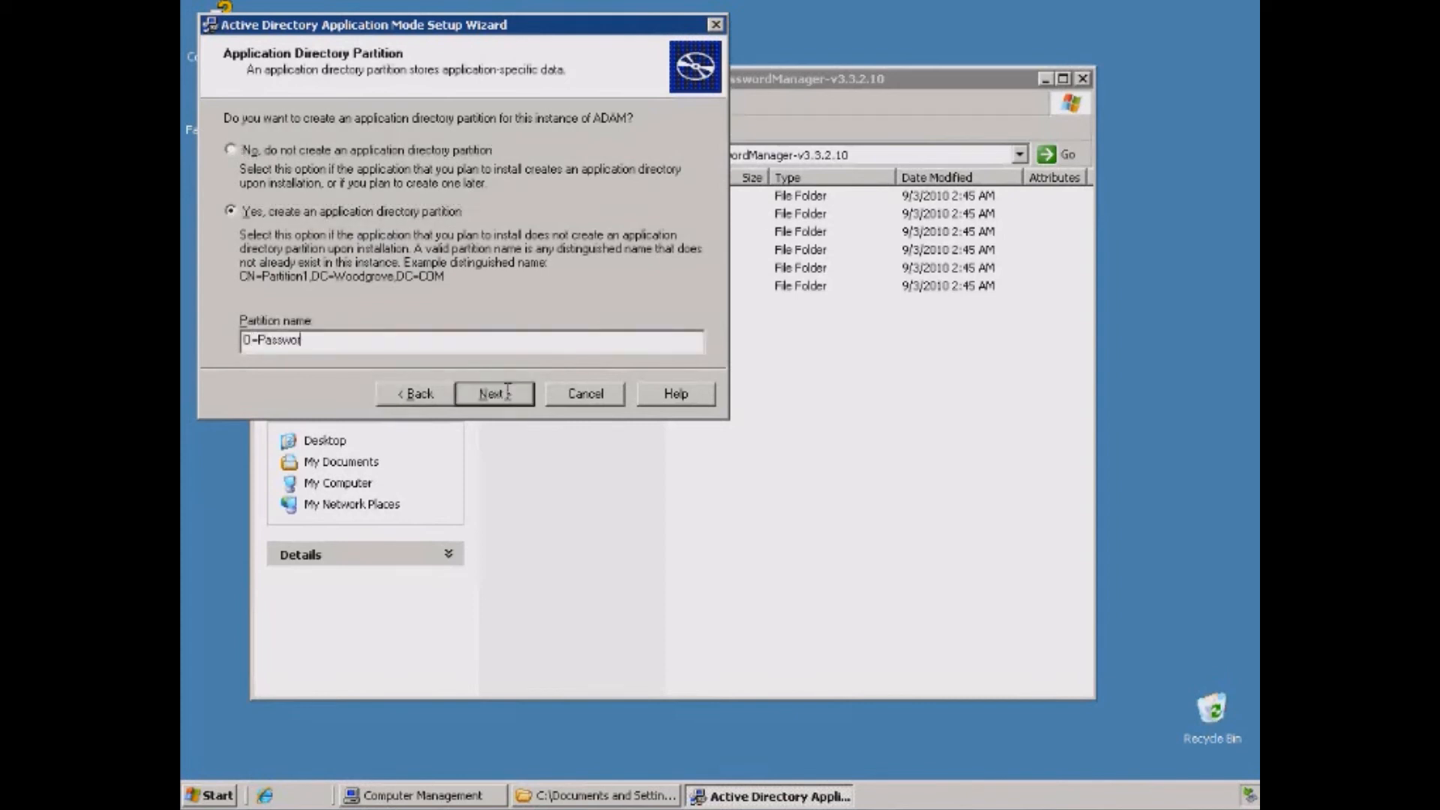
type("dManager")
left_click(495, 394)
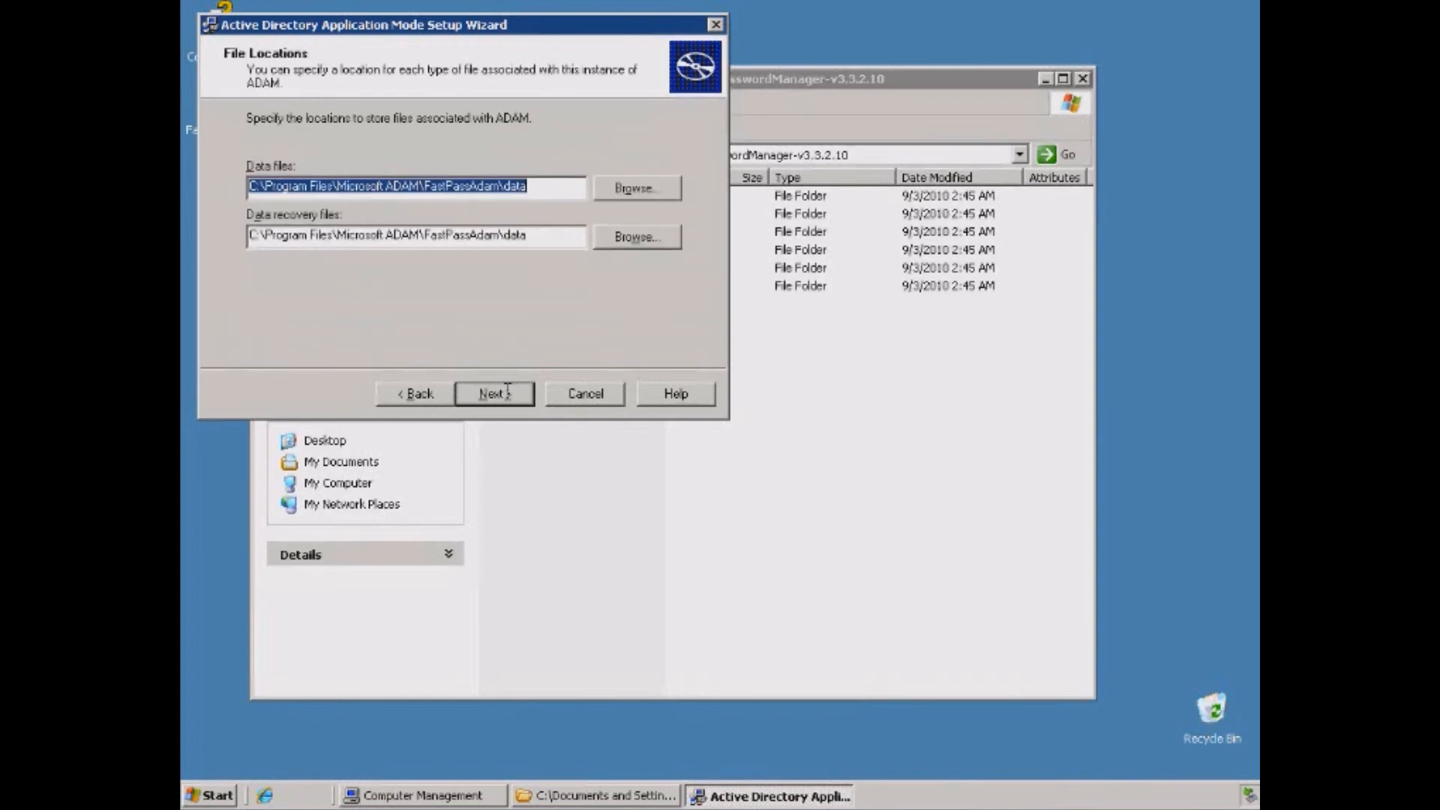
left_click(507, 391)
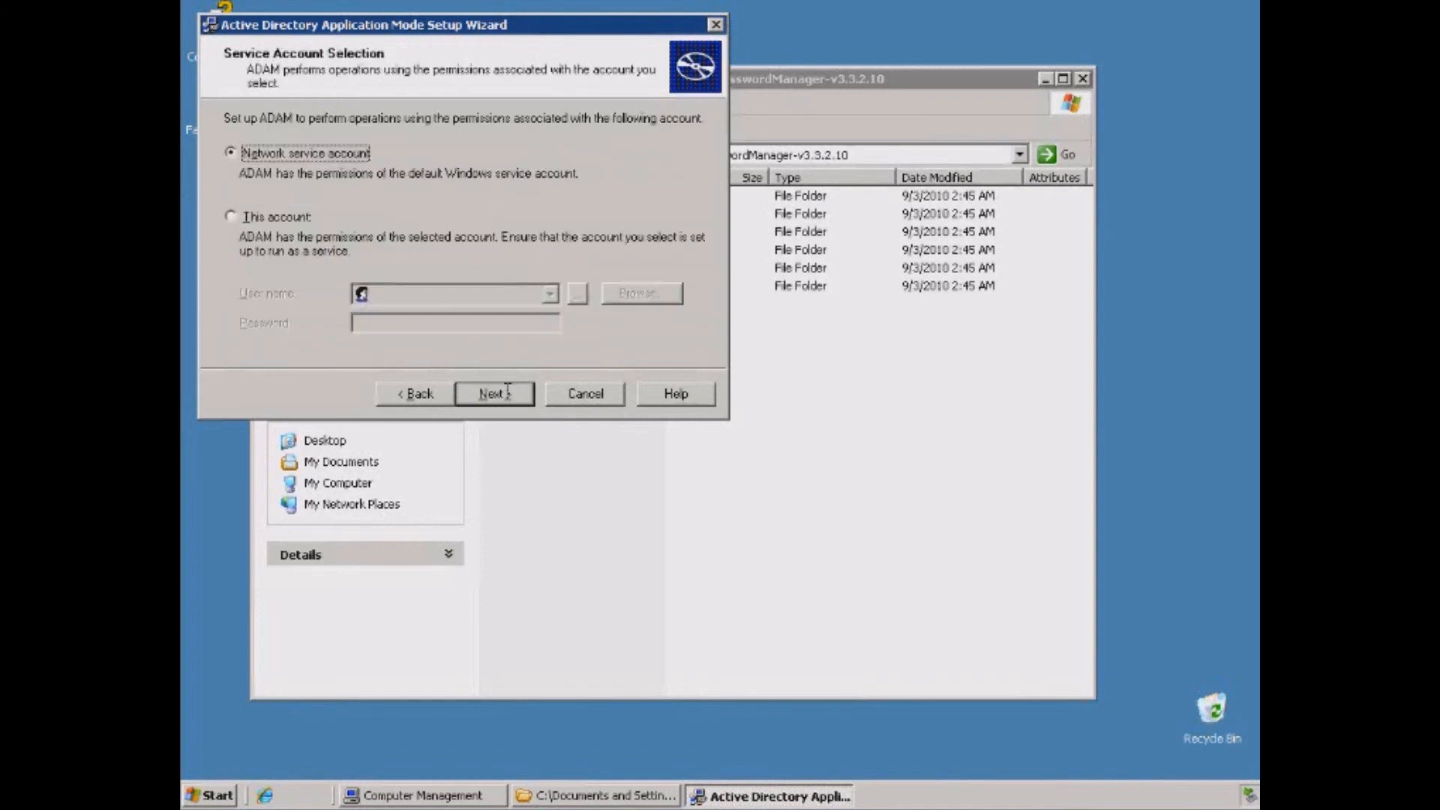
left_click(507, 390)
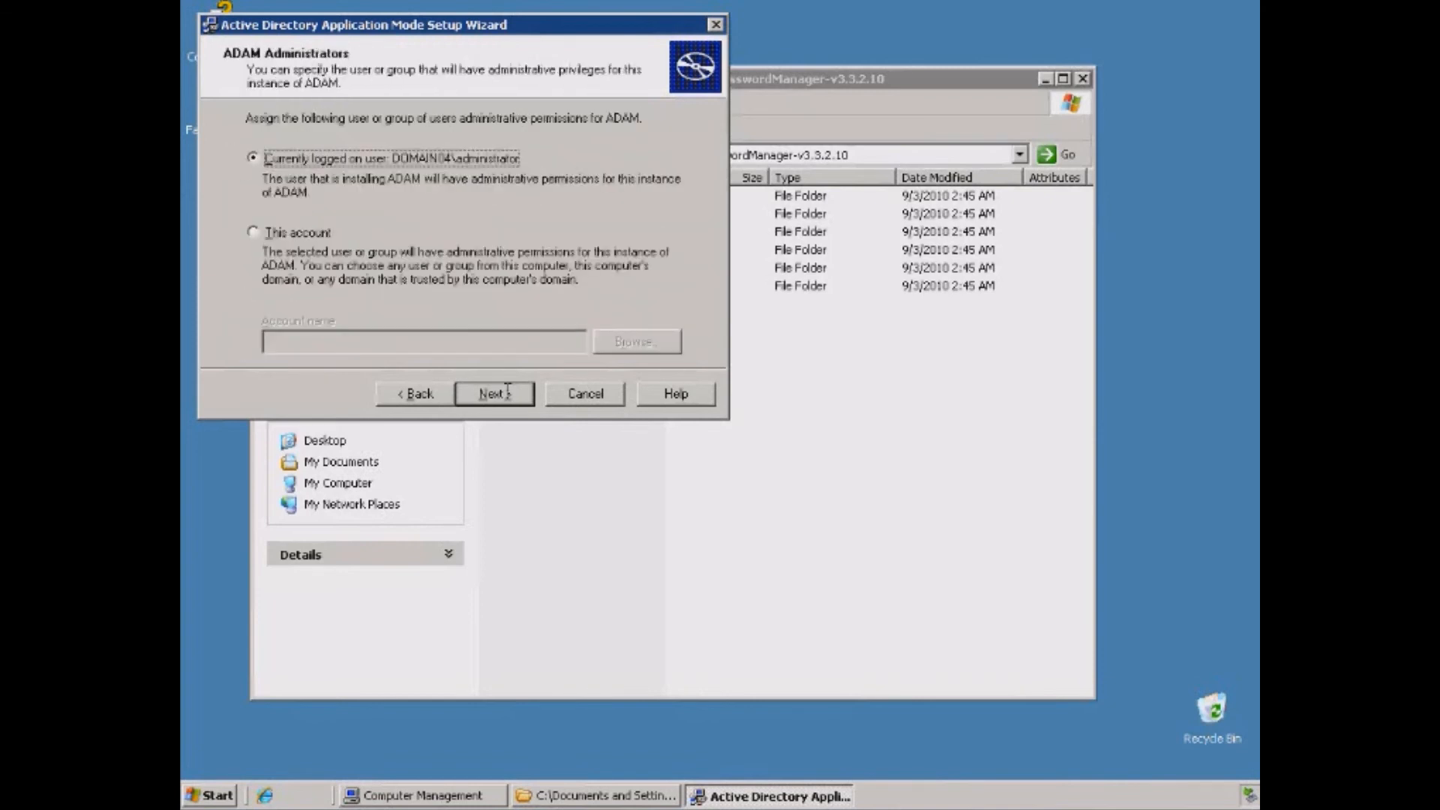
- Assign ADAM administrative permissions to the local account fpadamuser from the WIN2003SRVENG location
key("Down")
key("Tab")
key("Tab")
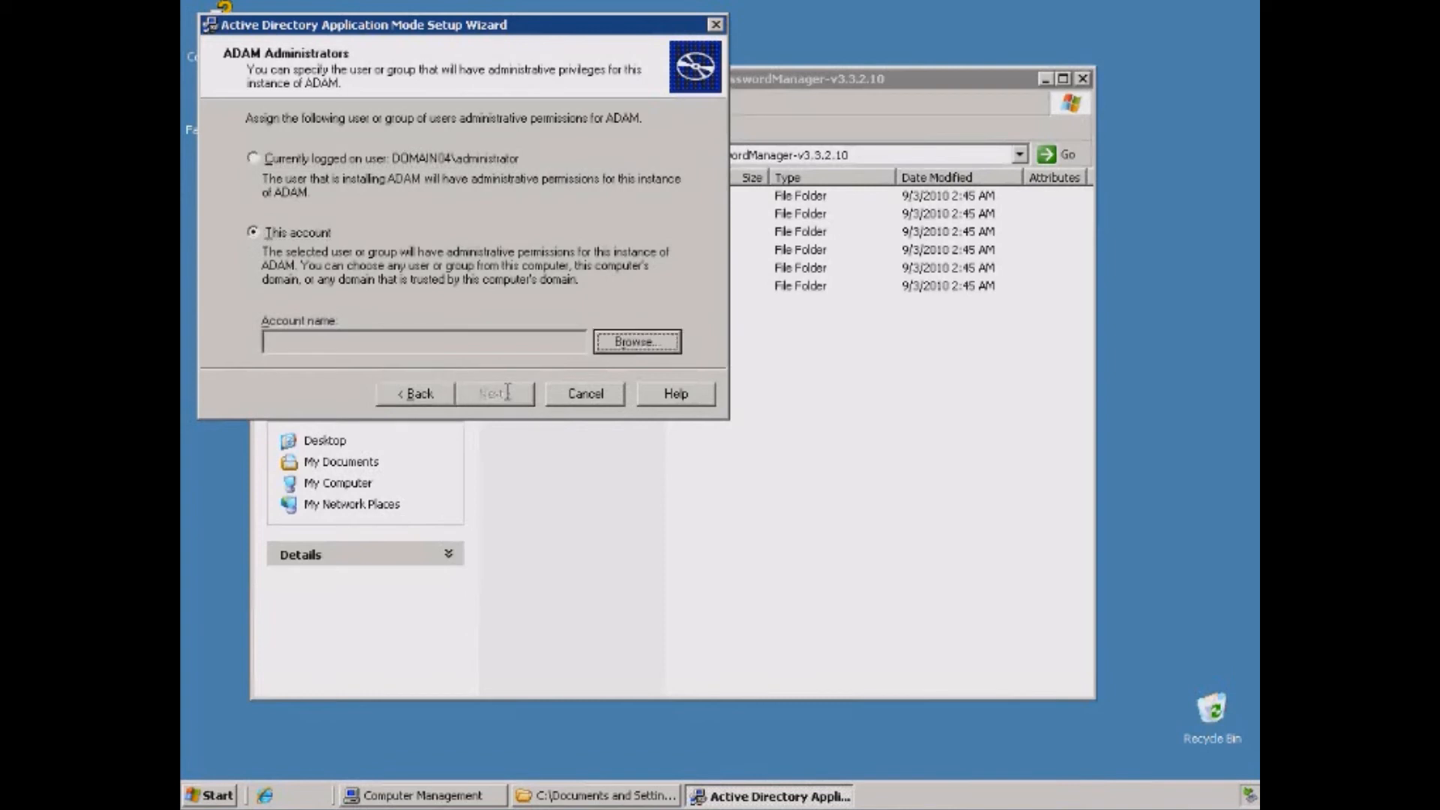
key("Return")
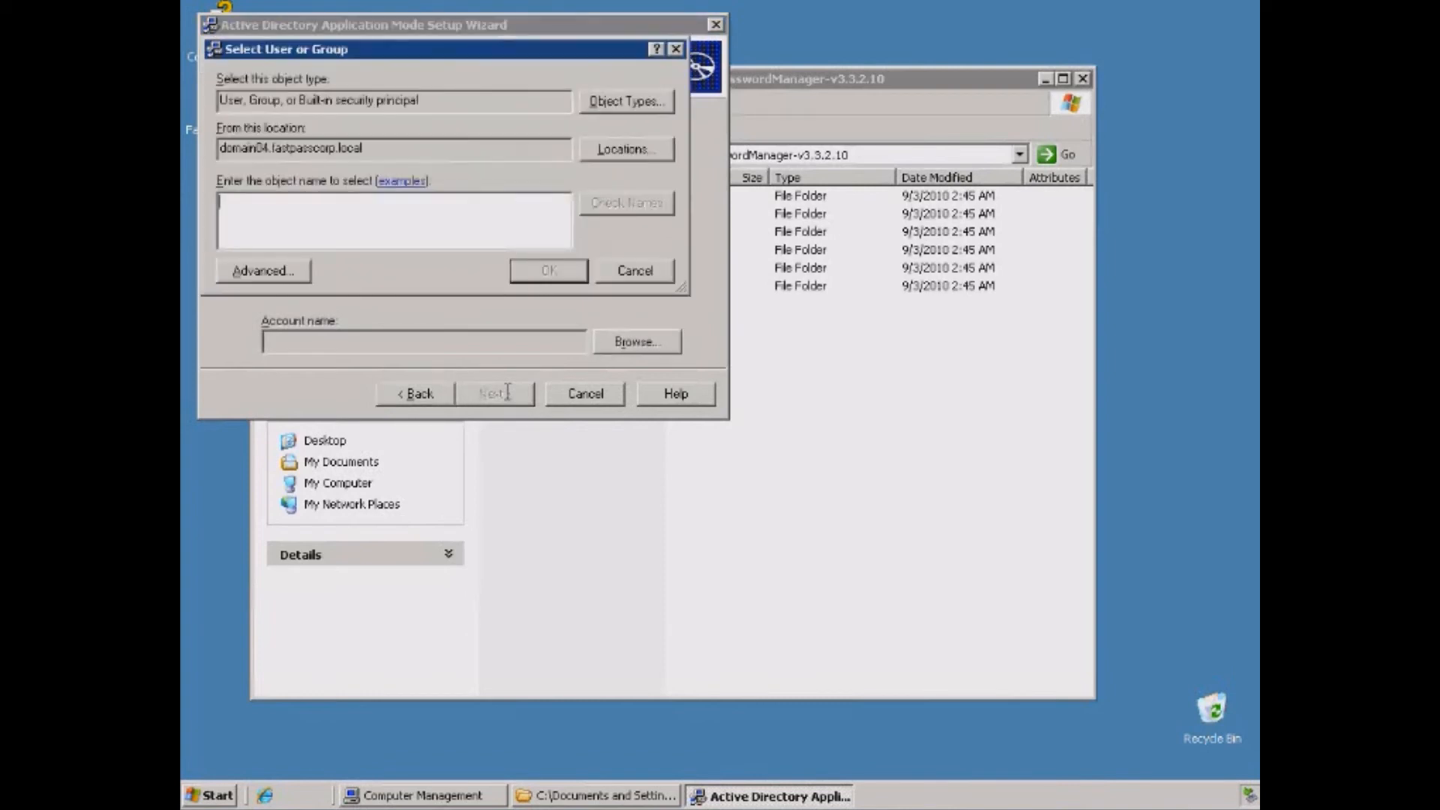
type("fpadamuser")
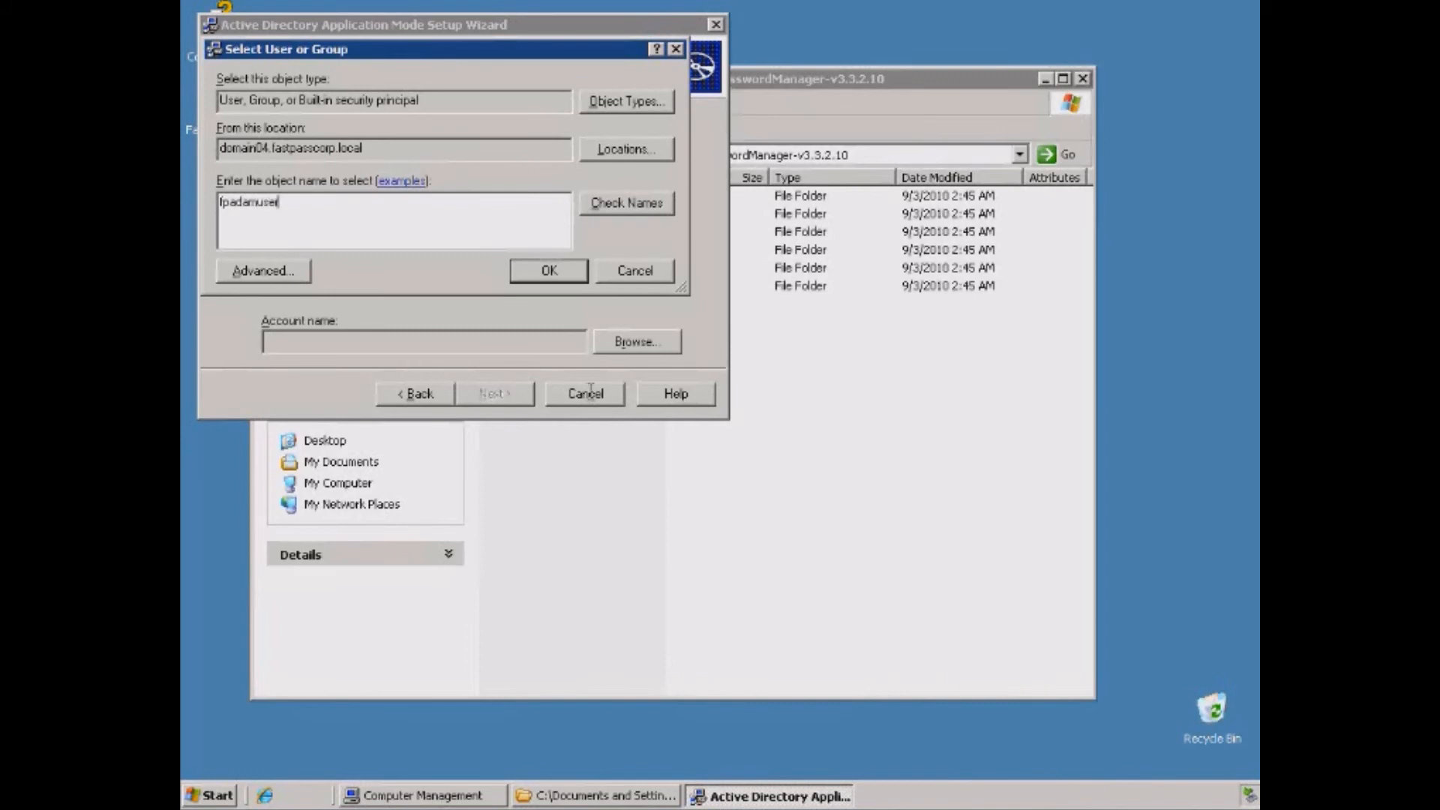
left_click(626, 149)
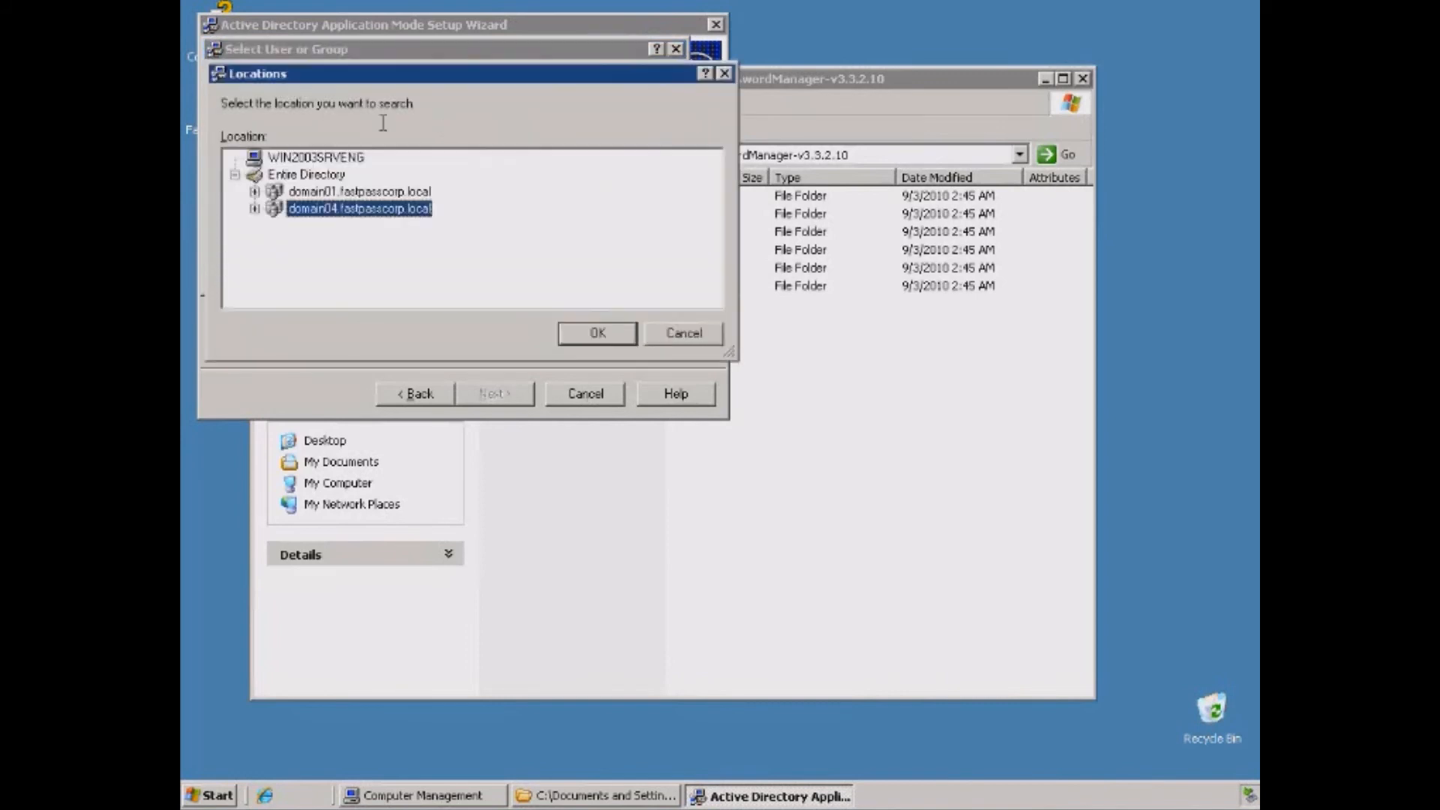
left_click(317, 157)
left_click(570, 333)
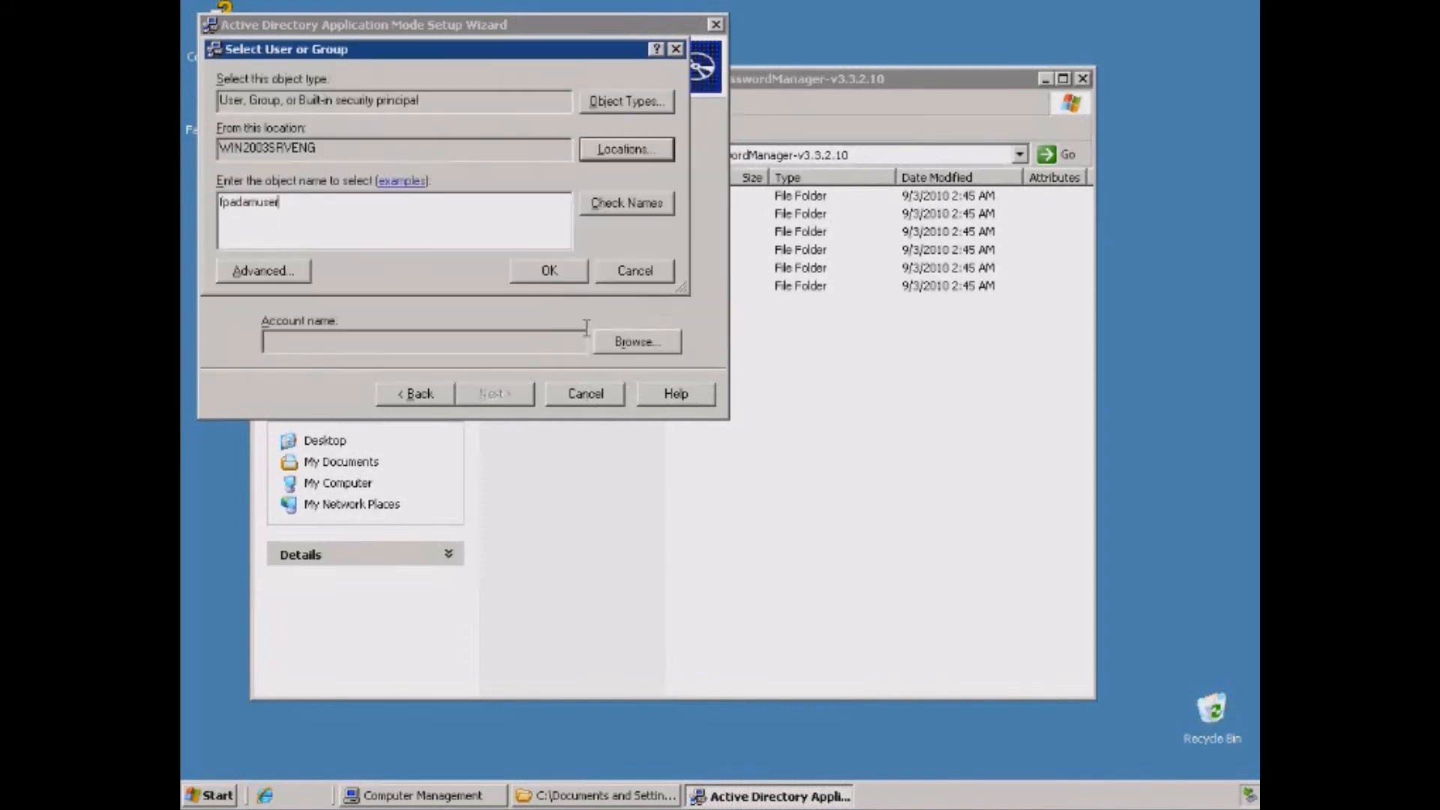
left_click(562, 271)
left_click(522, 394)
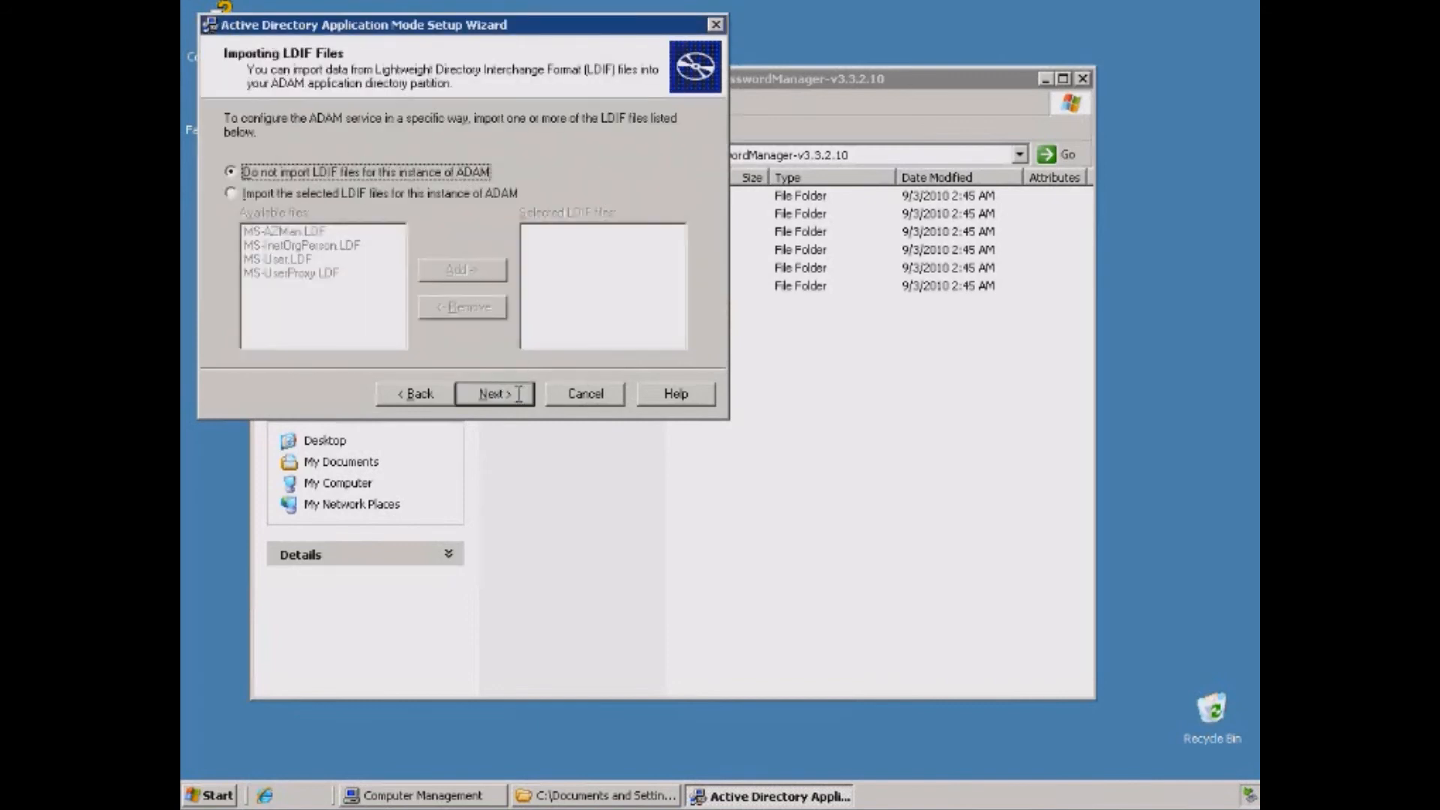
- Skip importing LDIF files, install the ADAM instance and finish the setup wizard
left_click(518, 393)
left_click(519, 394)
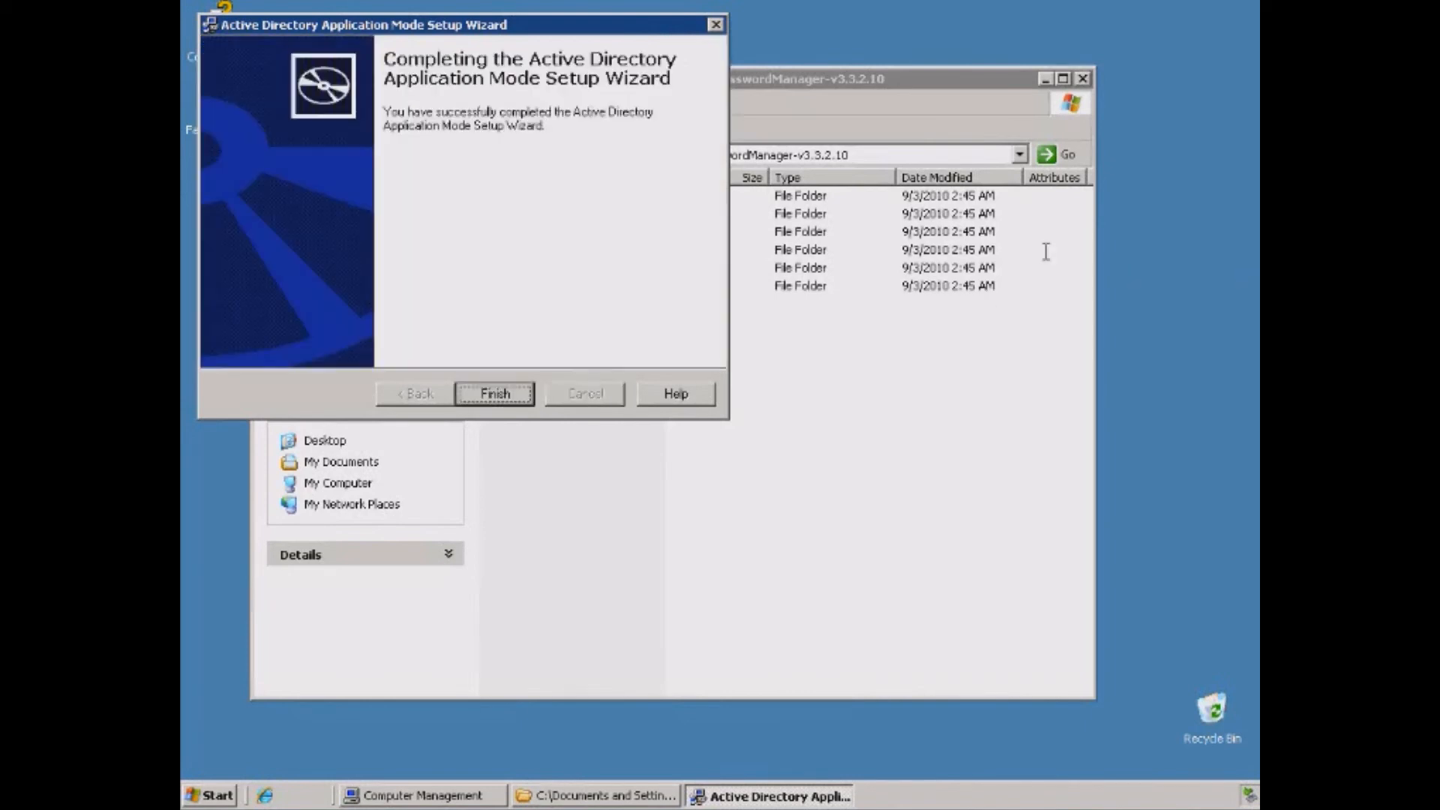
left_click(508, 395)
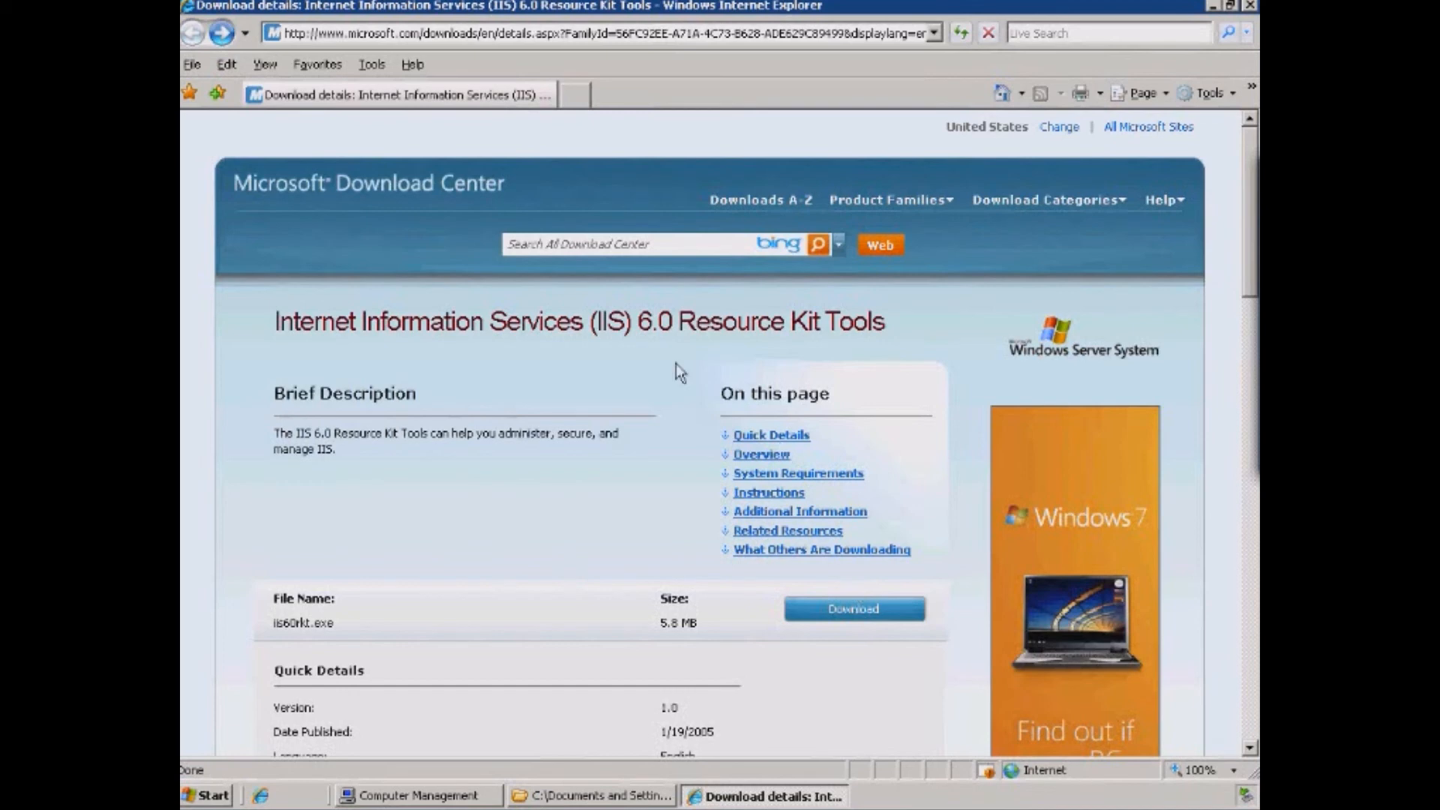
- Download iis60rkt.exe from the IIS 6.0 Resource Kit Tools page and run it
left_click(844, 614)
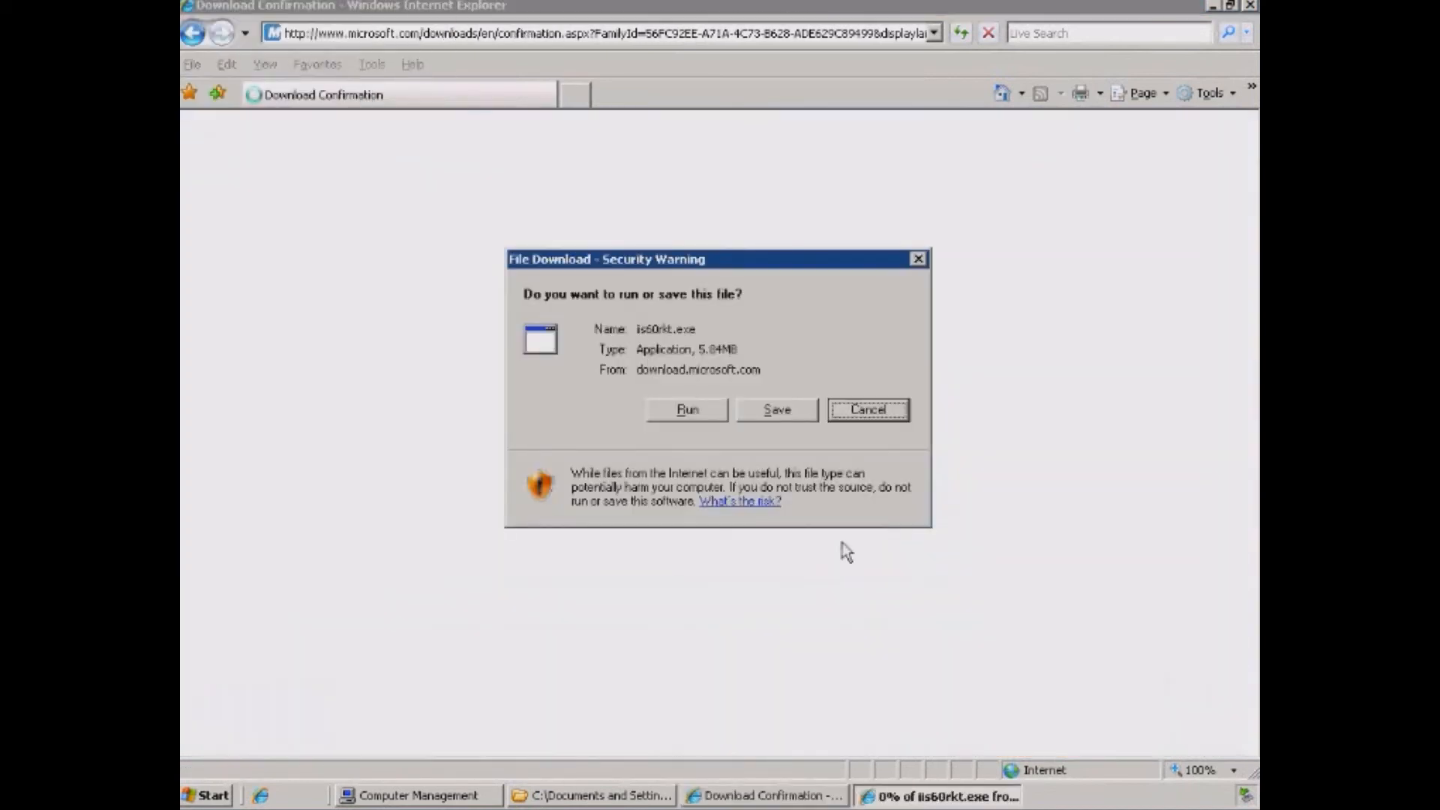
left_click(706, 409)
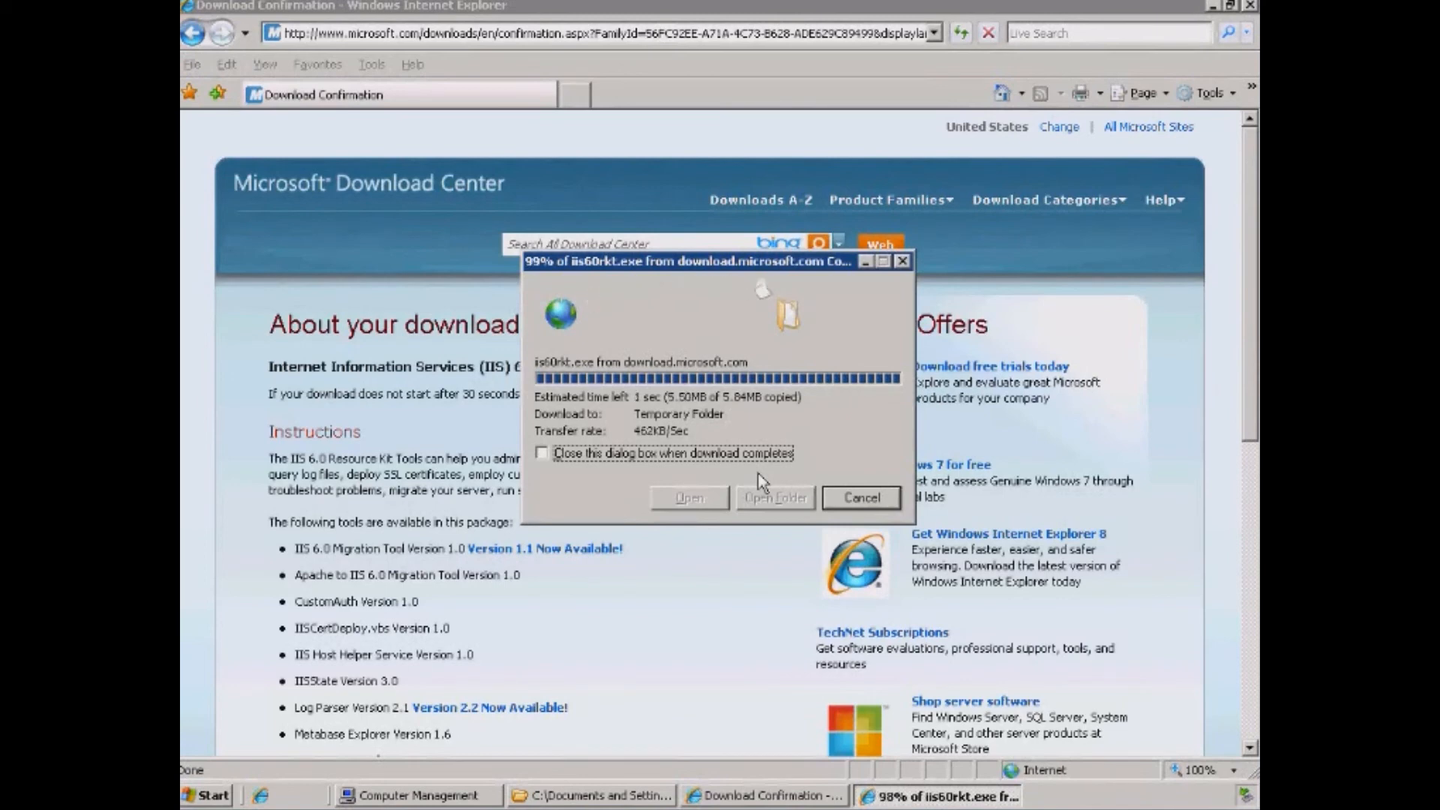
left_click(793, 372)
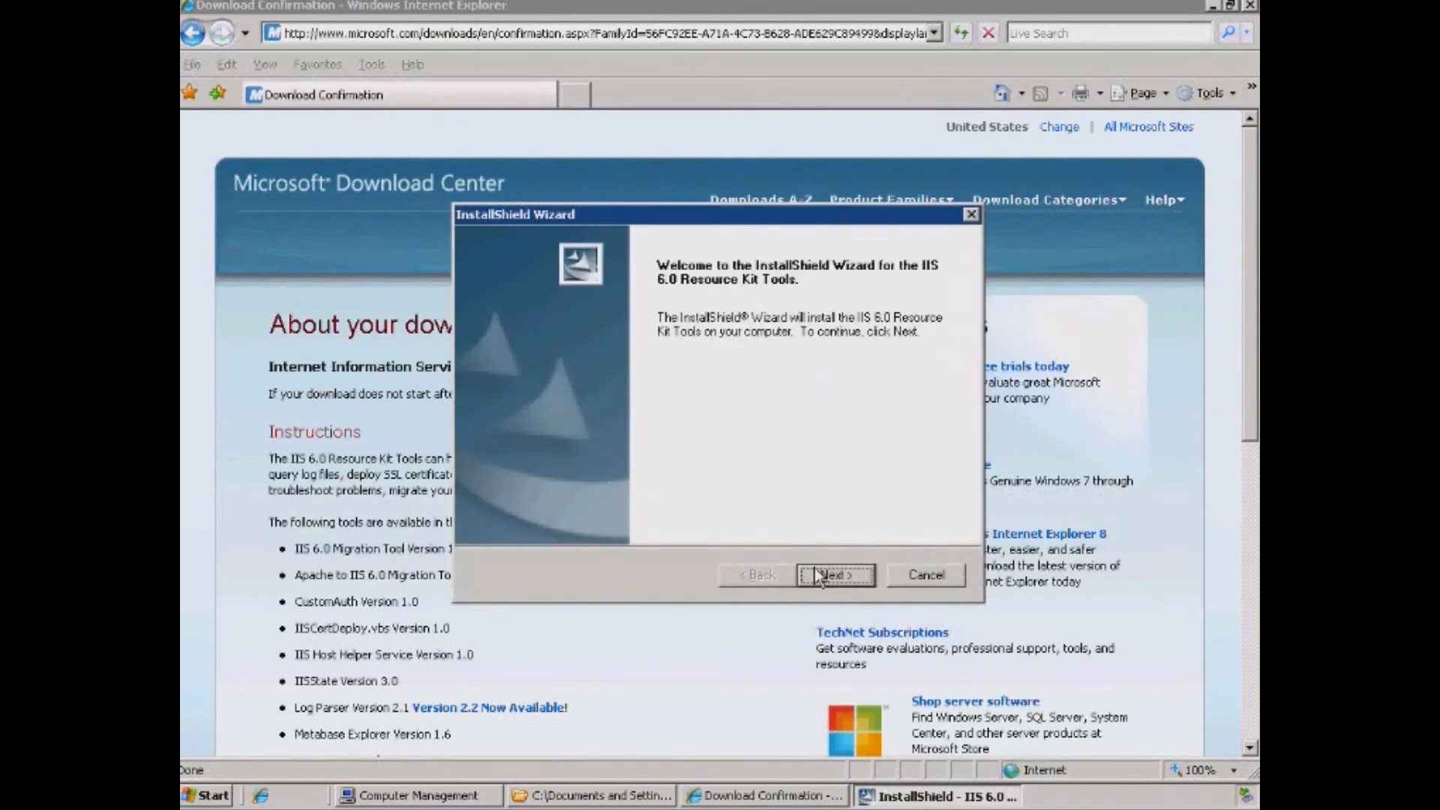
- Install the IIS 6.0 Resource Kit Tools for all users, accepting the license and entering FastPAss as the company name
left_click(818, 575)
left_click(608, 529)
left_click(825, 576)
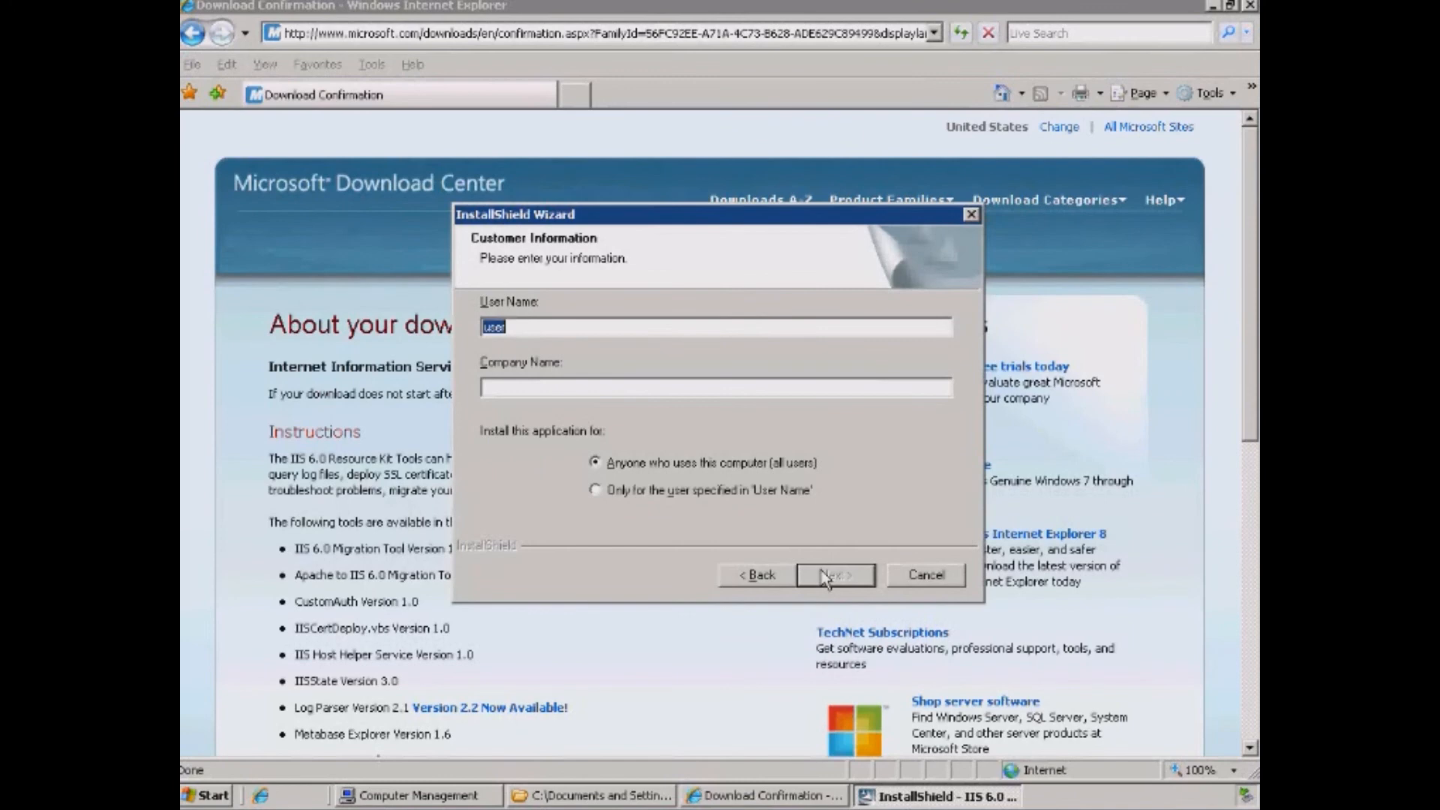
key("Tab")
type("FastPAss")
left_click(829, 572)
left_click(830, 571)
left_click(830, 572)
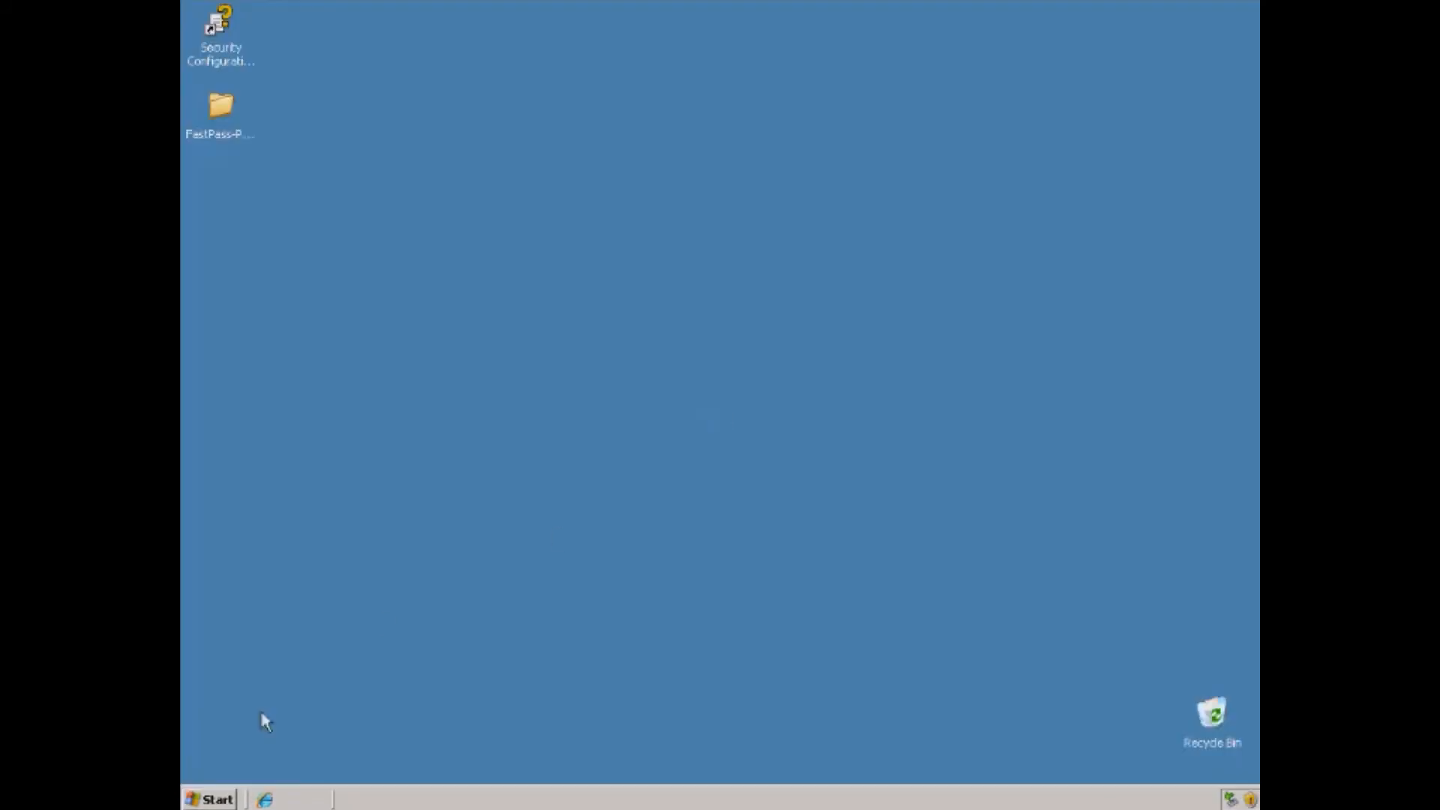
- Open the SelfSSL command-line tool from the IIS Resources programs
left_click(202, 800)
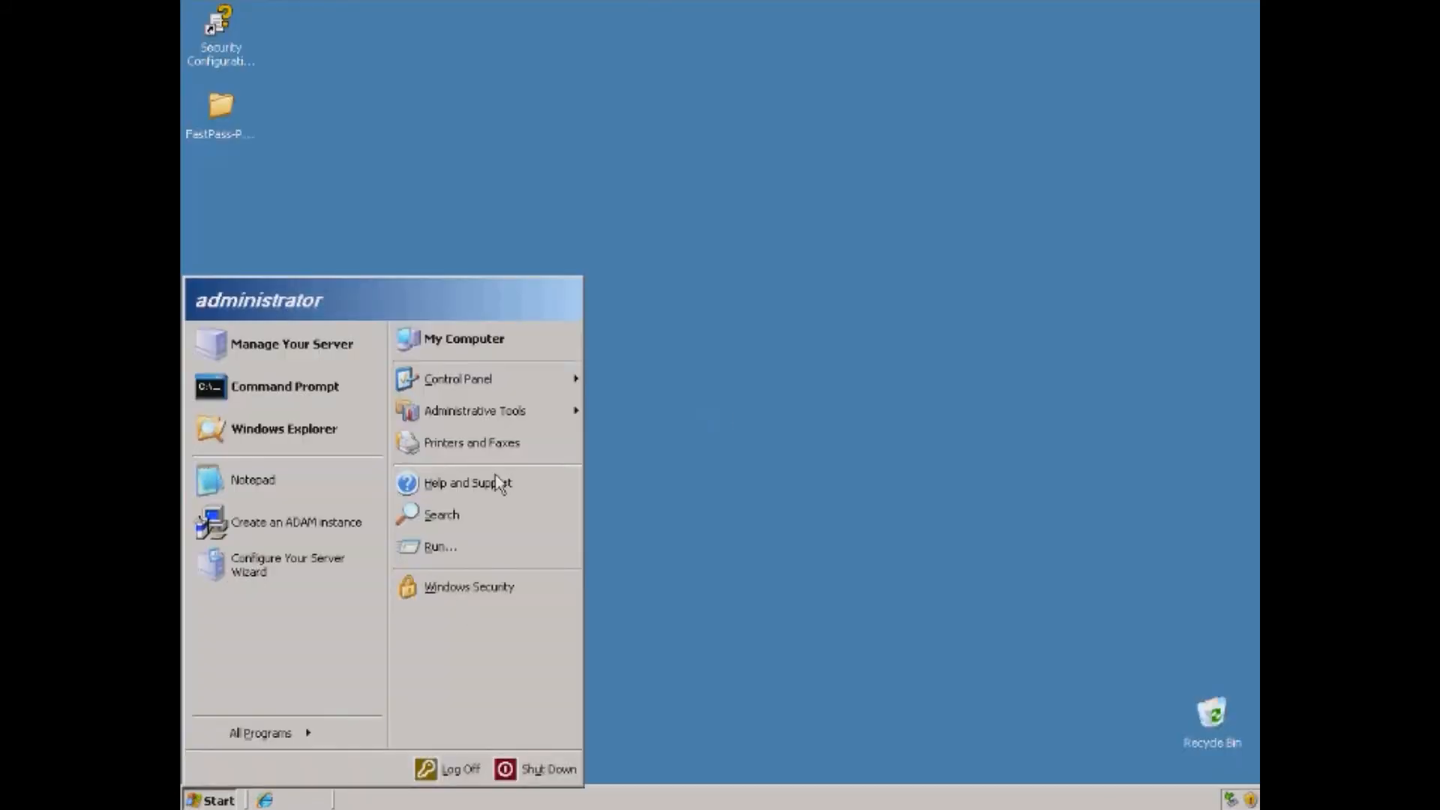
left_click(328, 731)
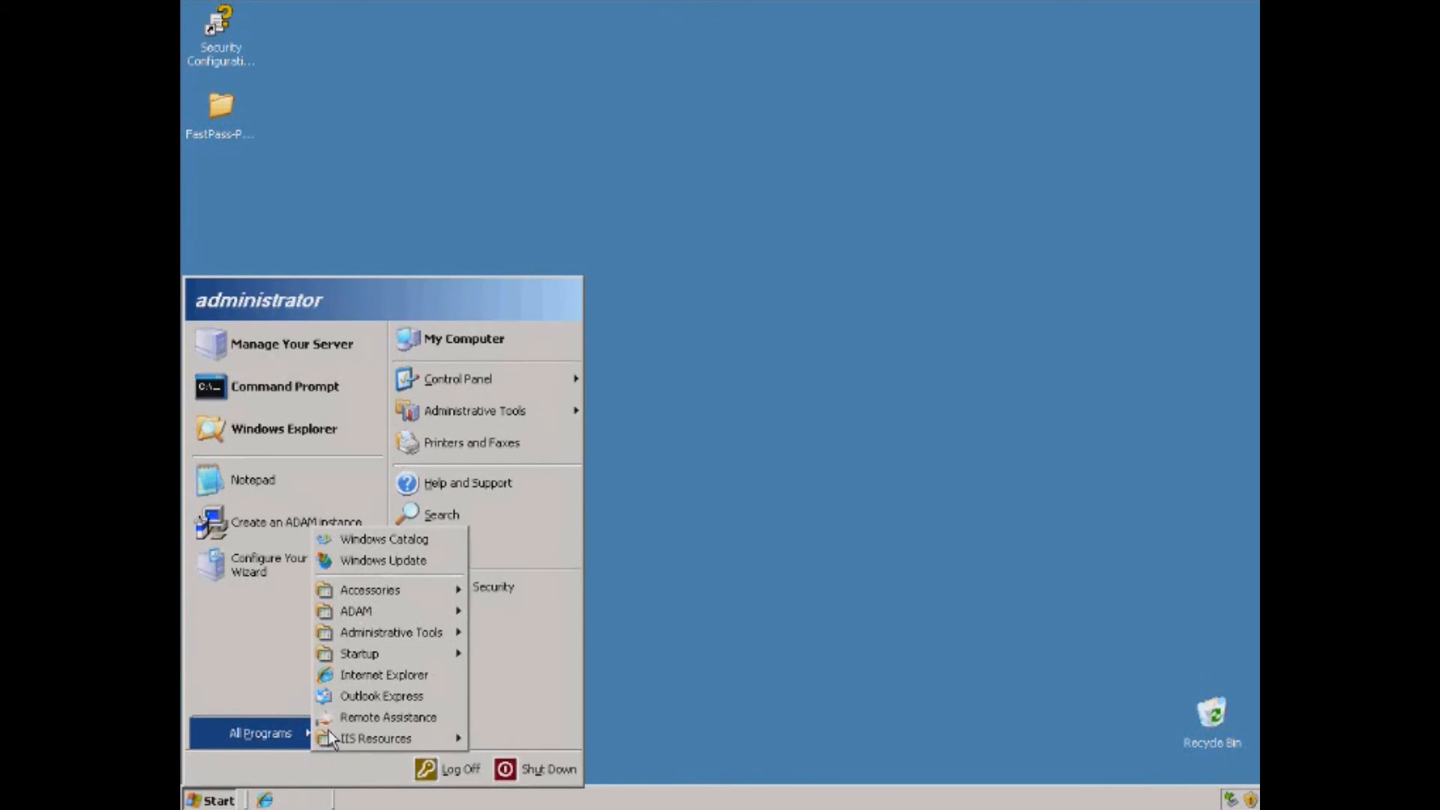
mouse_move(420, 738)
mouse_move(645, 633)
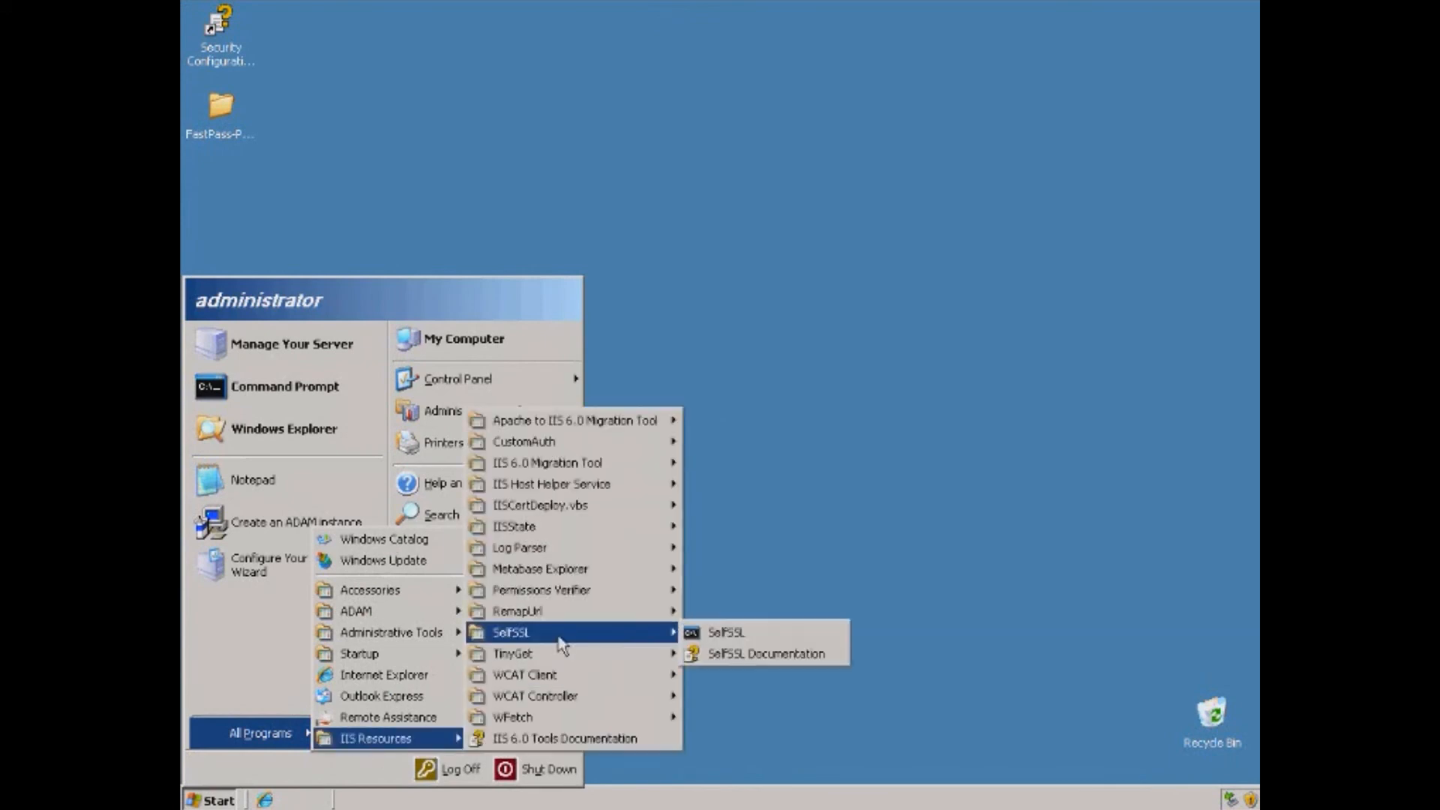
left_click(706, 634)
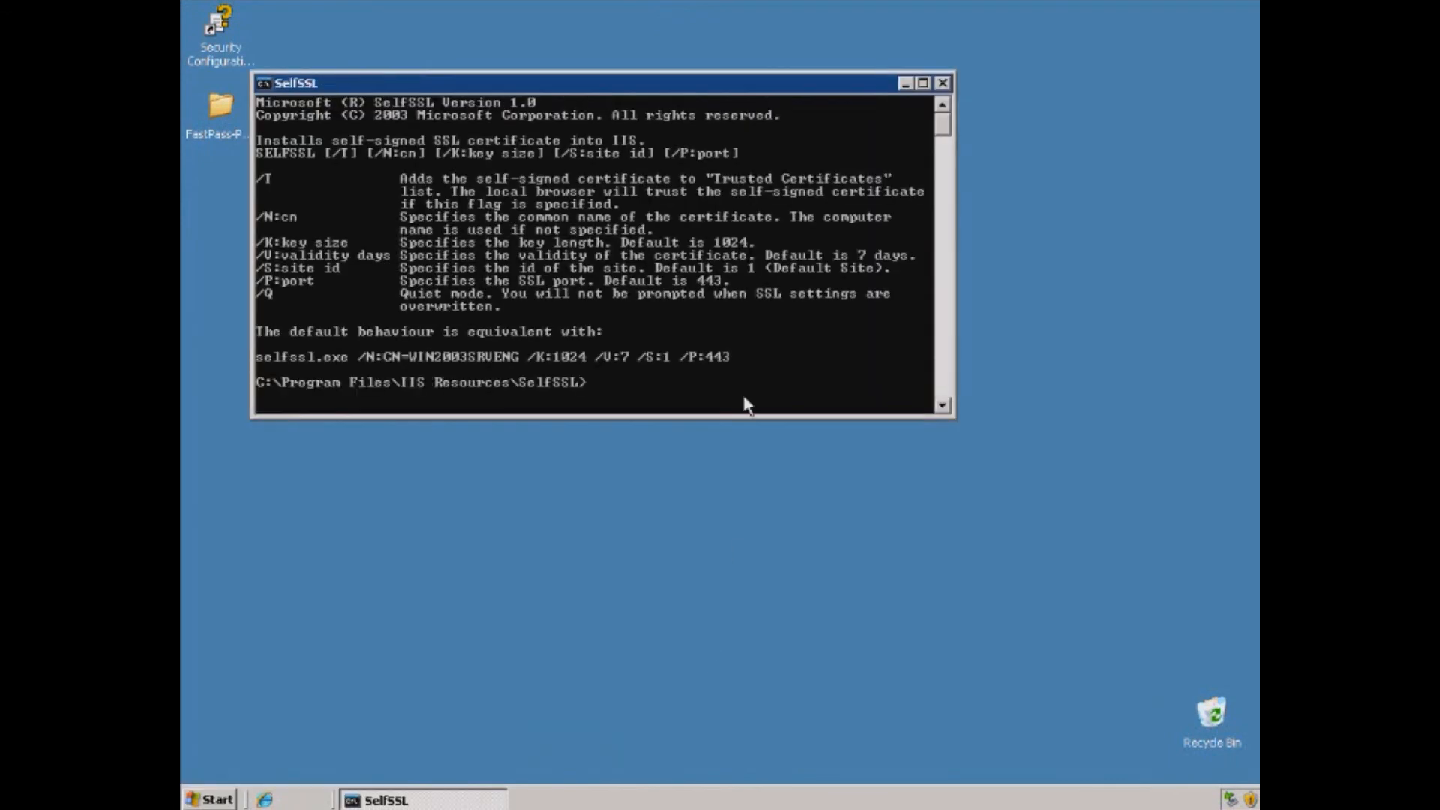
- Run selfssl.exe /N:CN=WIN2003SRVENG.domain04.fastpasscorp.local /K:1024 /V:999 /S:1 /P:443 /T and agree to replace the SSL settings for site 1
right_click(651, 297)
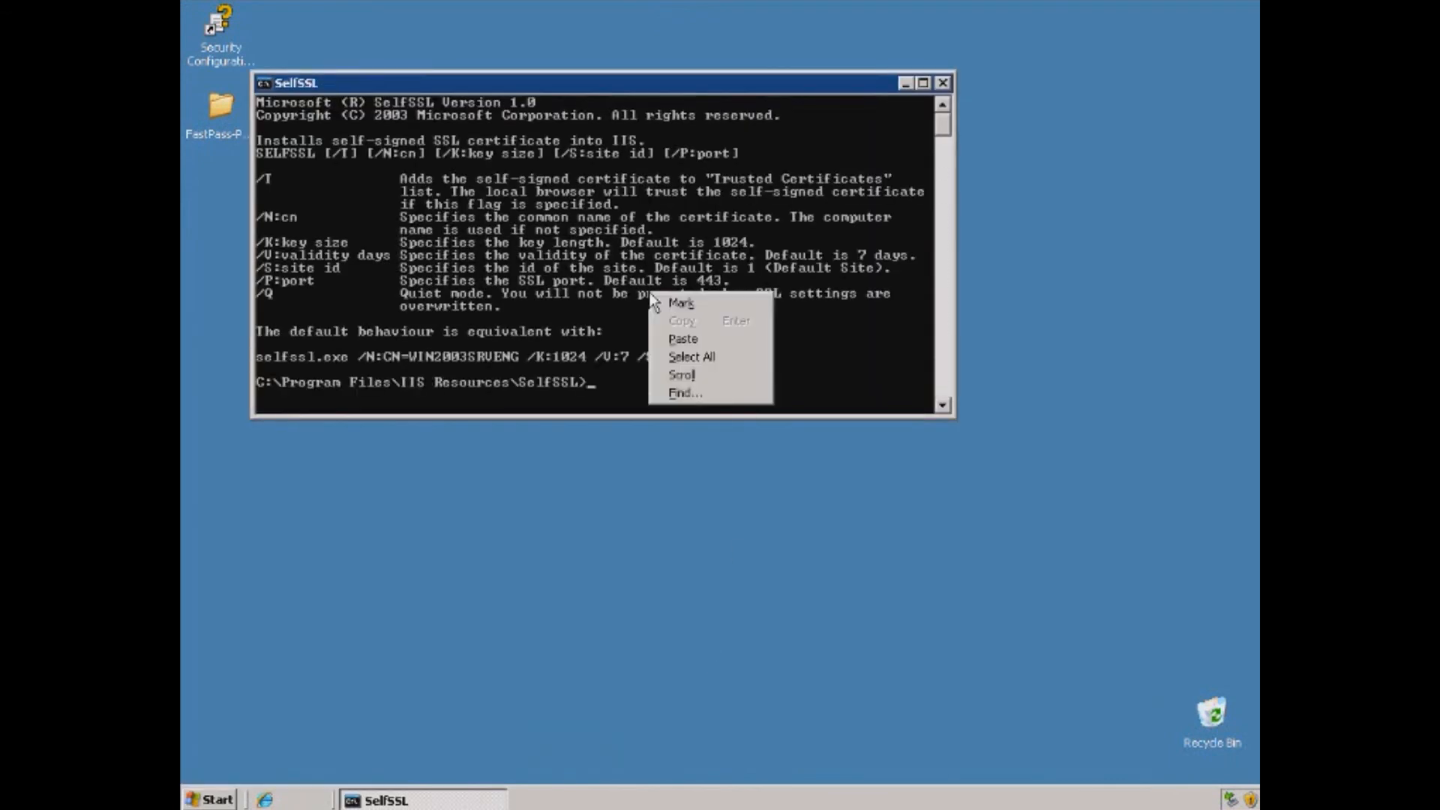
left_click(719, 343)
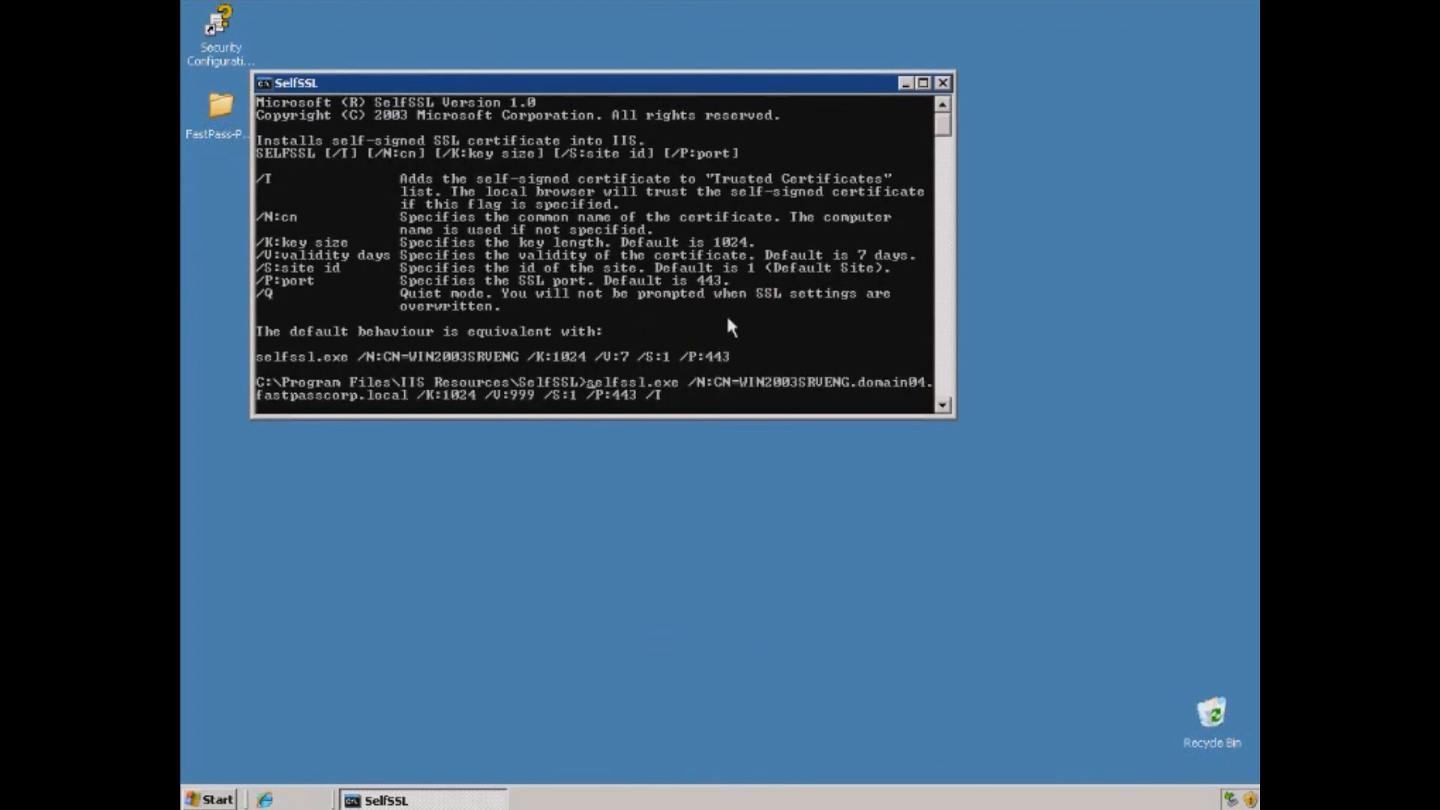
key("Right")
key("Right")
key("Right")
key("Right")
key("Right")
key("Right")
key("Right")
key("Right")
key("Right")
key("Right")
key("Right")
key("Right")
key("Right")
key("Right")
key("Right")
key("Right")
key("Right")
key("Right")
key("Right")
key("Right")
key("Right")
key("Return")
type("Y")
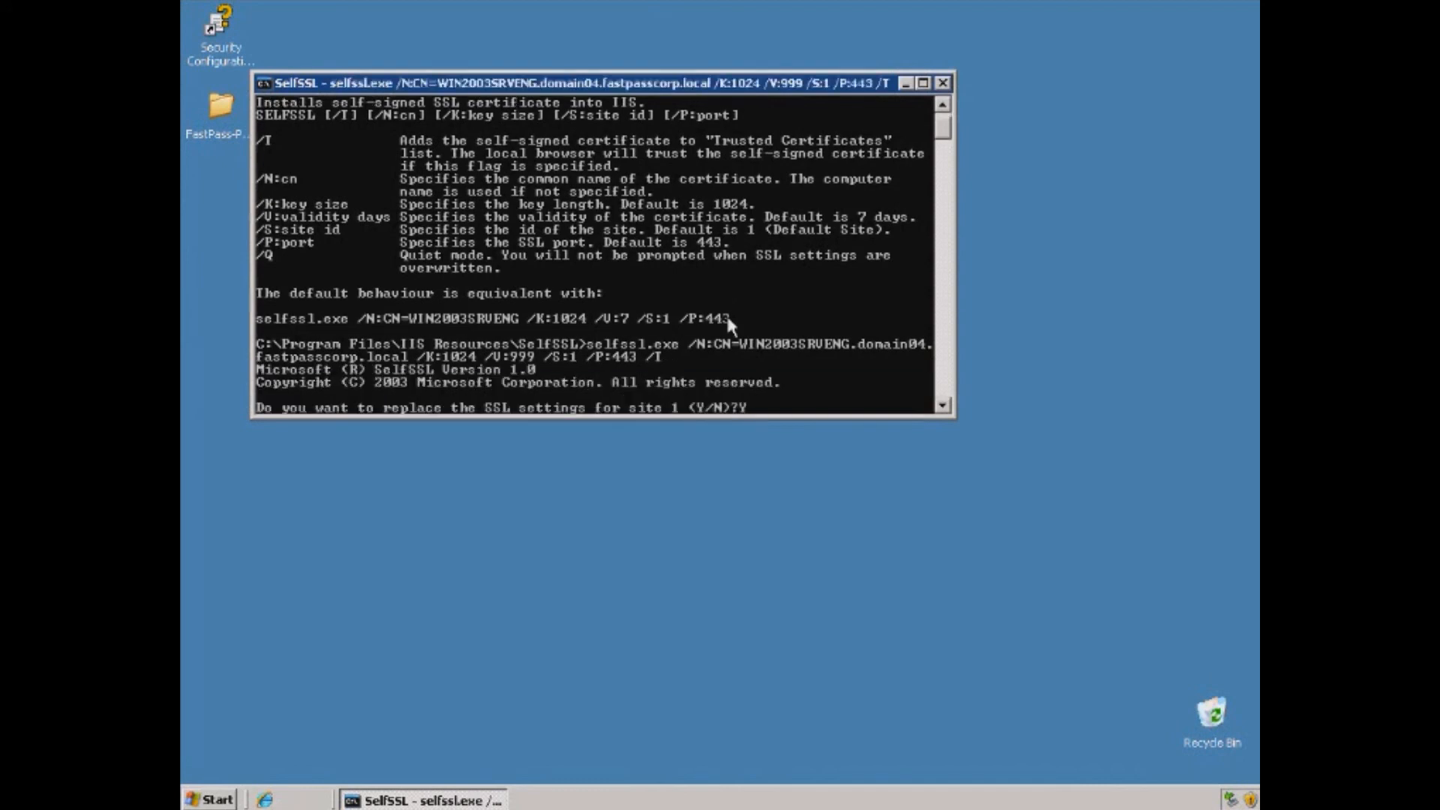
key("Return")
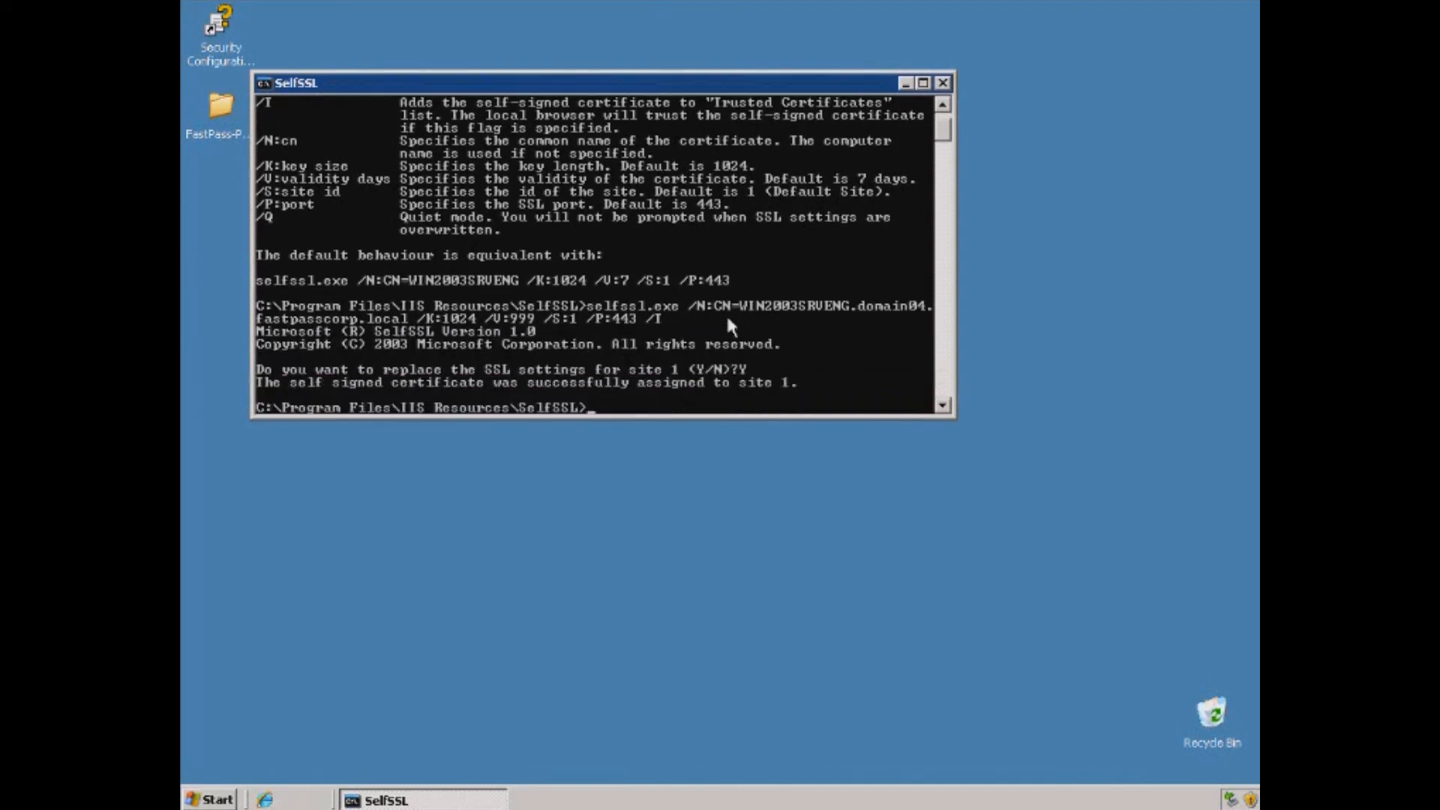